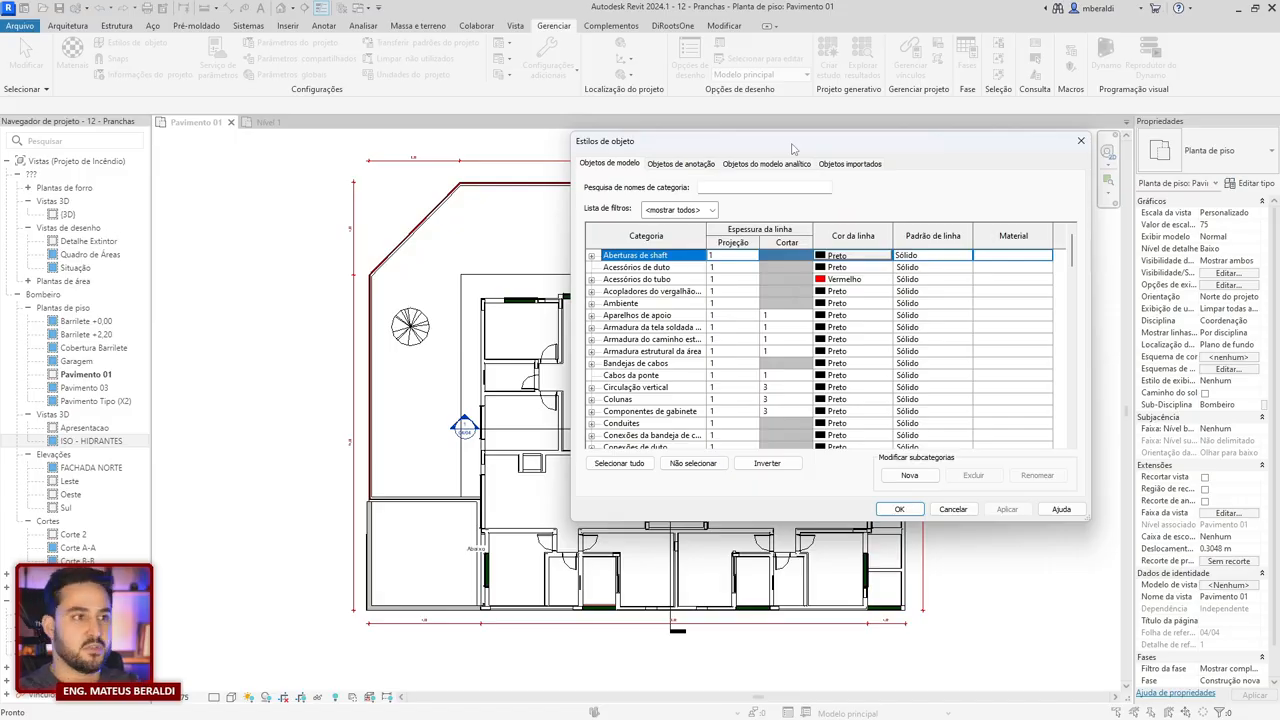
# - Filter the model object styles for "parede" and collapse the matching categories other than Paredes
pyautogui.click(795, 187)
pyautogui.write('parede')
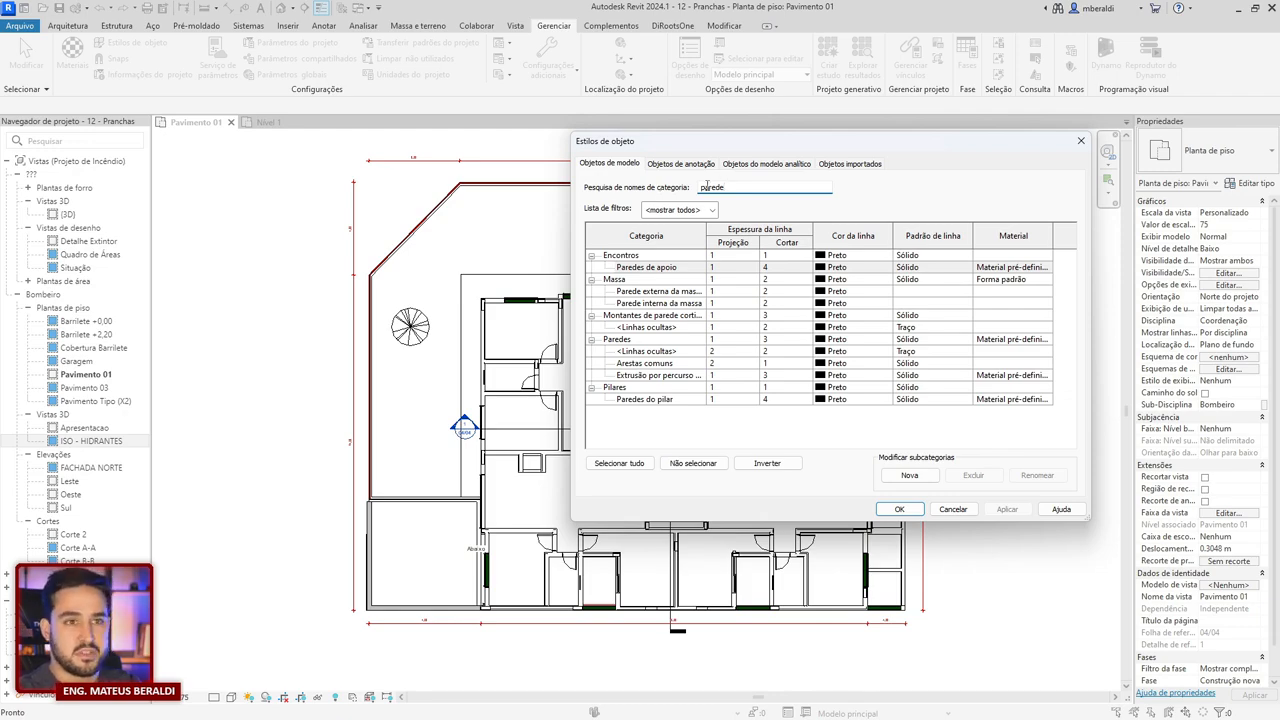
pyautogui.click(632, 340)
pyautogui.click(591, 387)
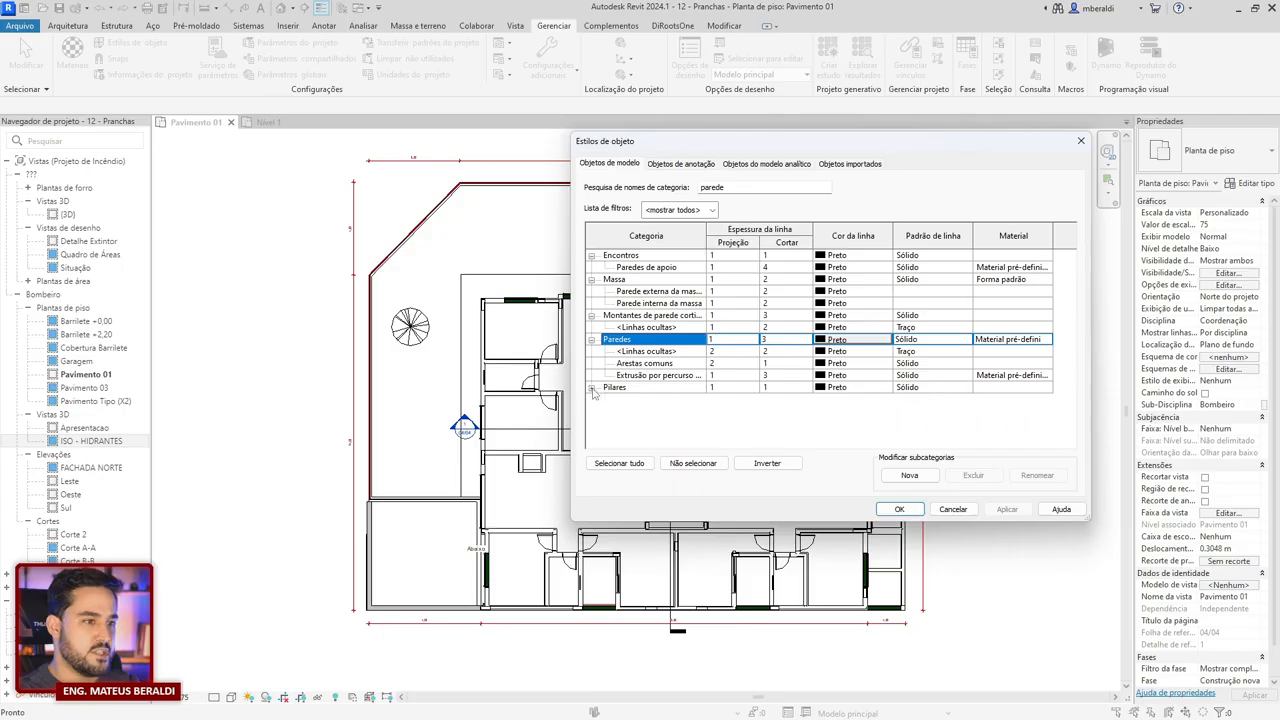
pyautogui.click(591, 315)
pyautogui.click(591, 280)
pyautogui.click(591, 255)
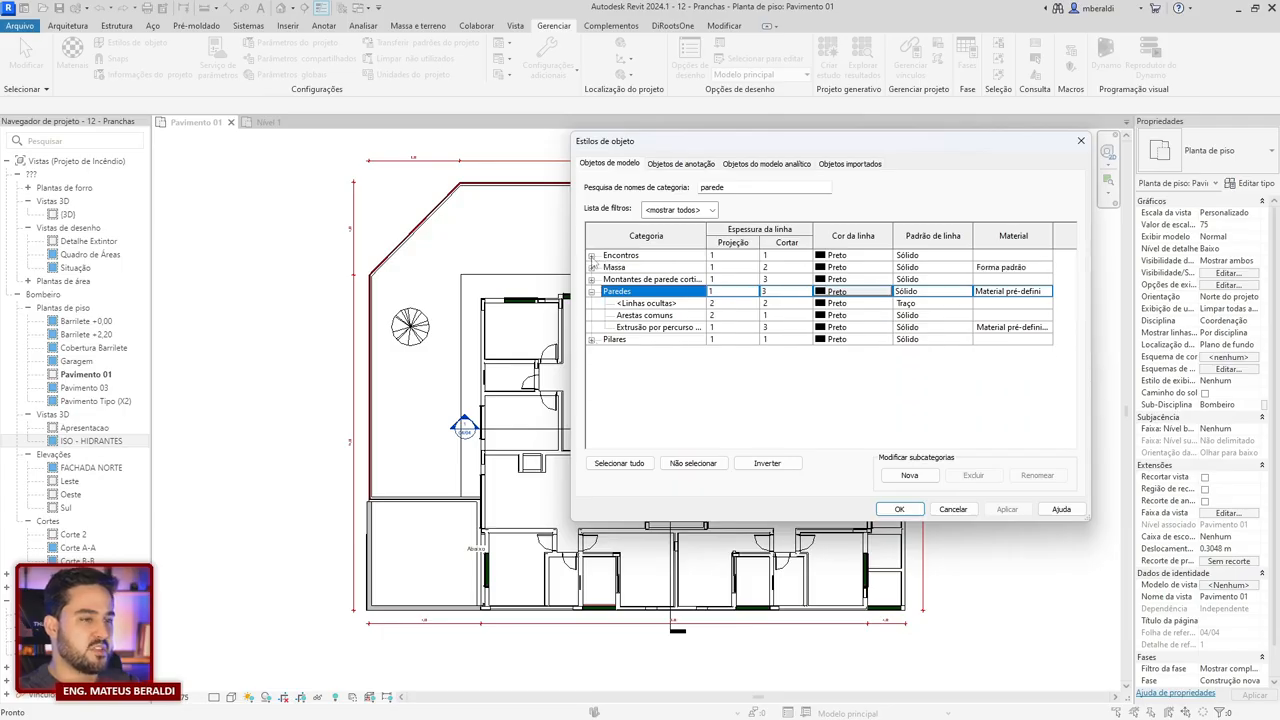
# - Examine the Paredes category, its subcategories and its projection line weight options
pyautogui.click(652, 316)
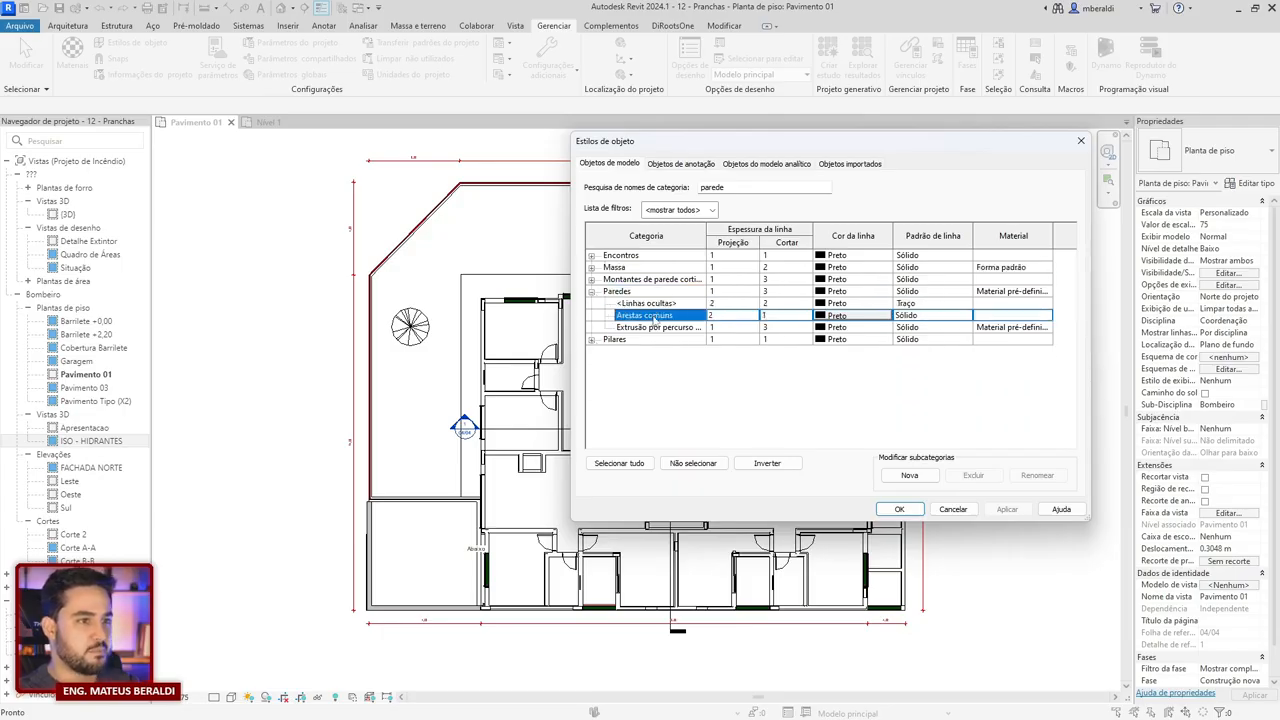
pyautogui.click(673, 329)
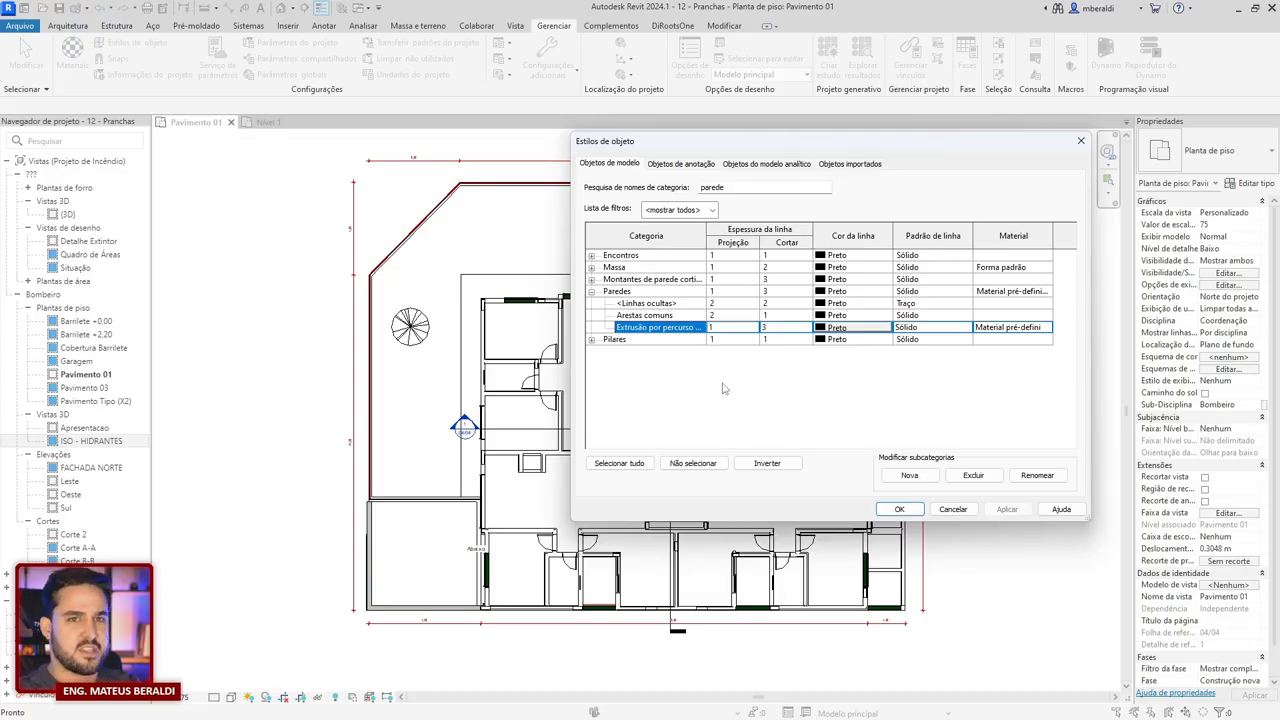
pyautogui.click(620, 291)
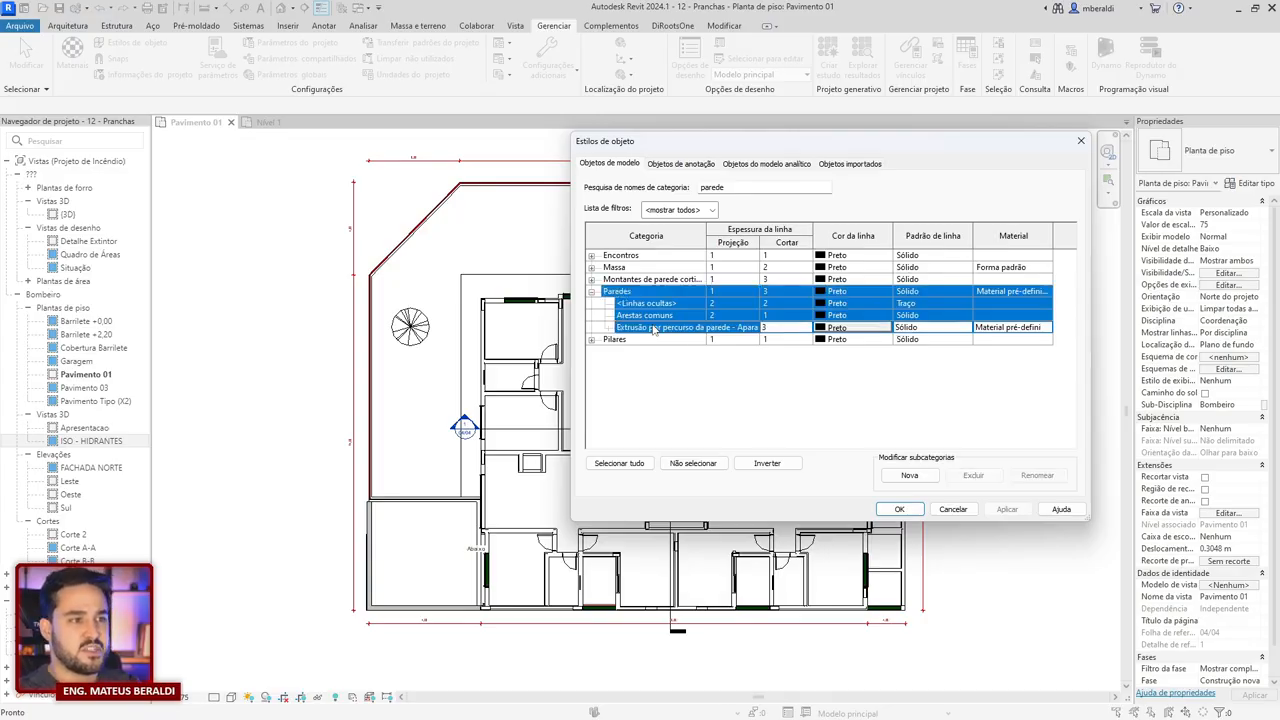
pyautogui.click(651, 329)
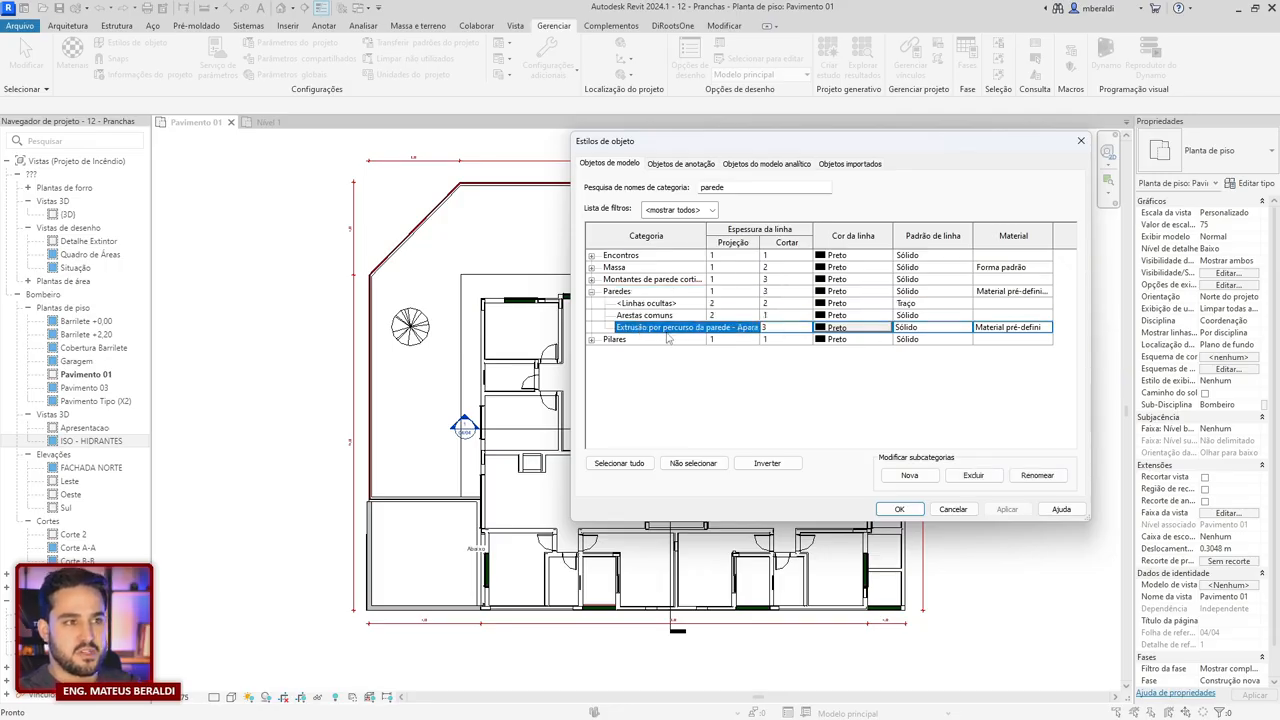
pyautogui.click(640, 292)
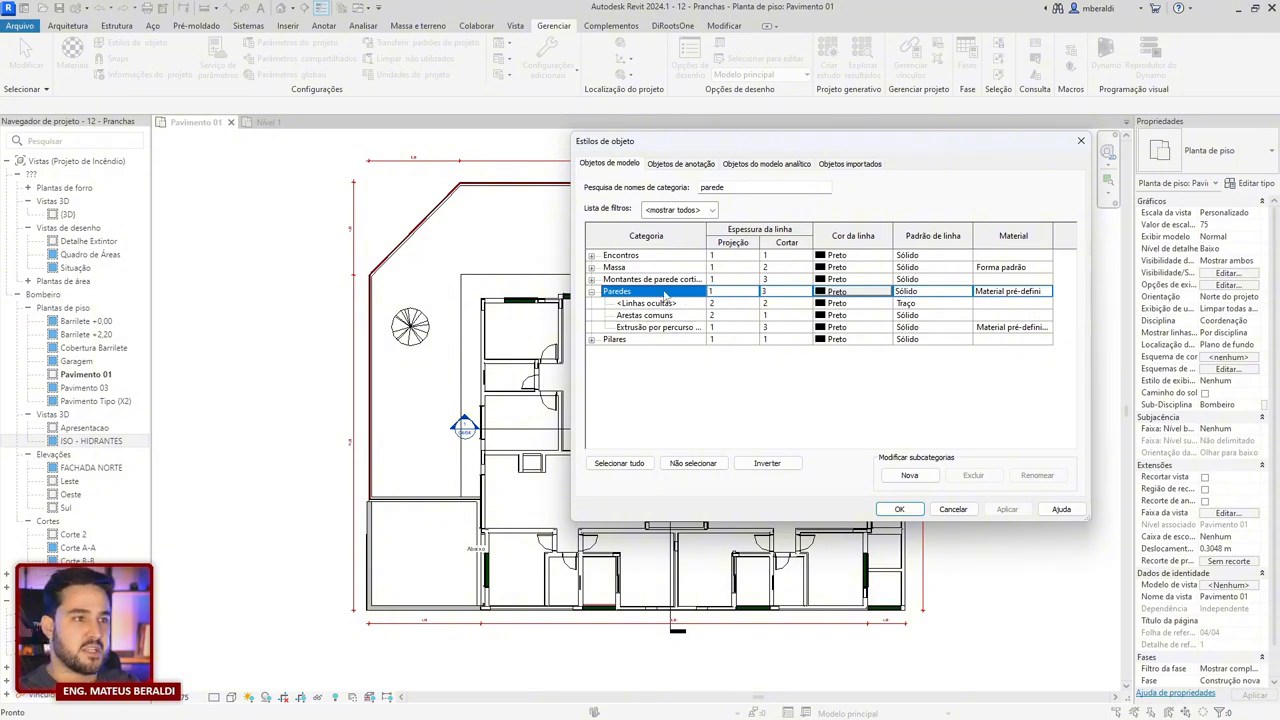
pyautogui.click(753, 296)
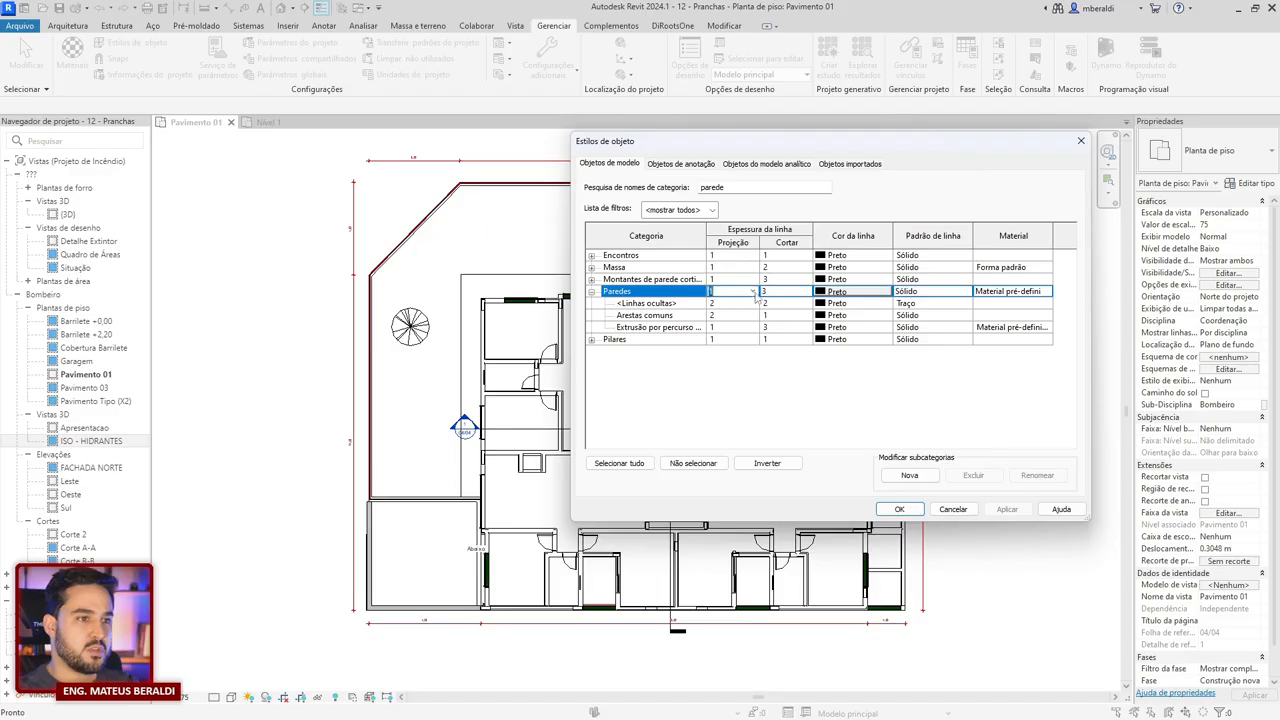
pyautogui.click(753, 292)
pyautogui.click(753, 292)
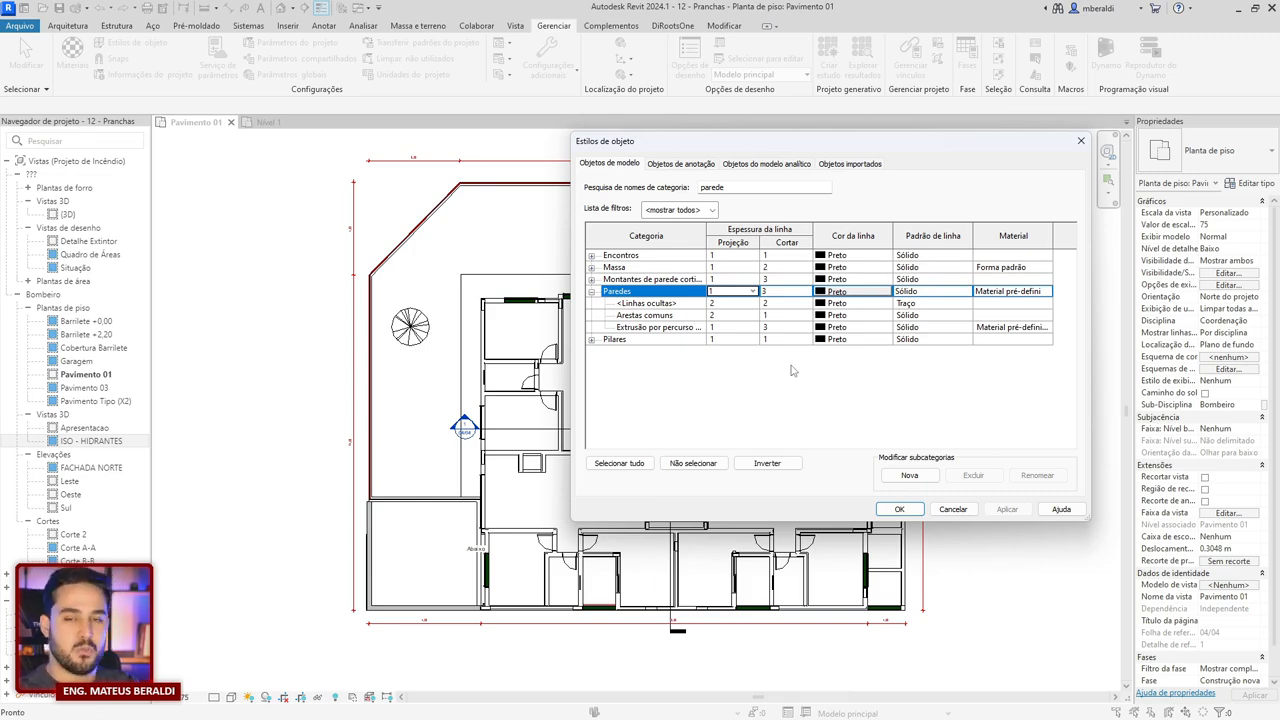
# - Set the Paredes category's line color to red (Vermelho) and its line pattern to Traço duplo
pyautogui.moveTo(832, 145); pyautogui.dragTo(916, 97)
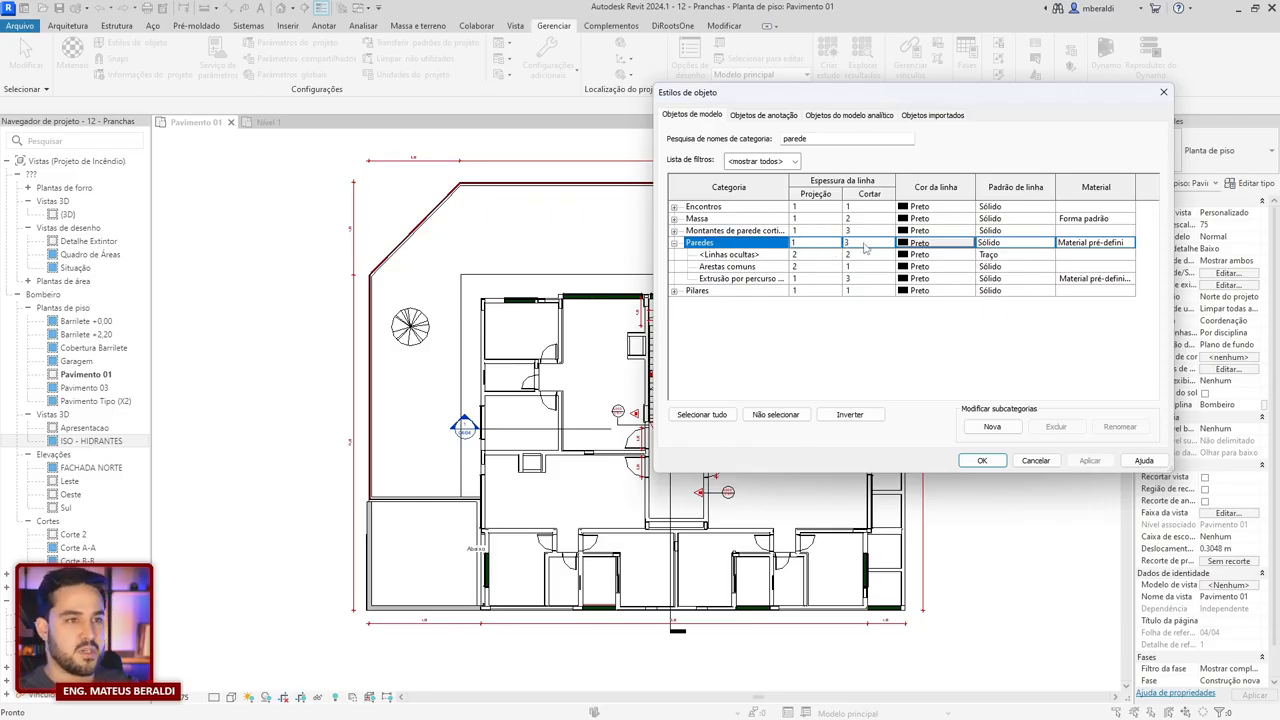
pyautogui.click(941, 246)
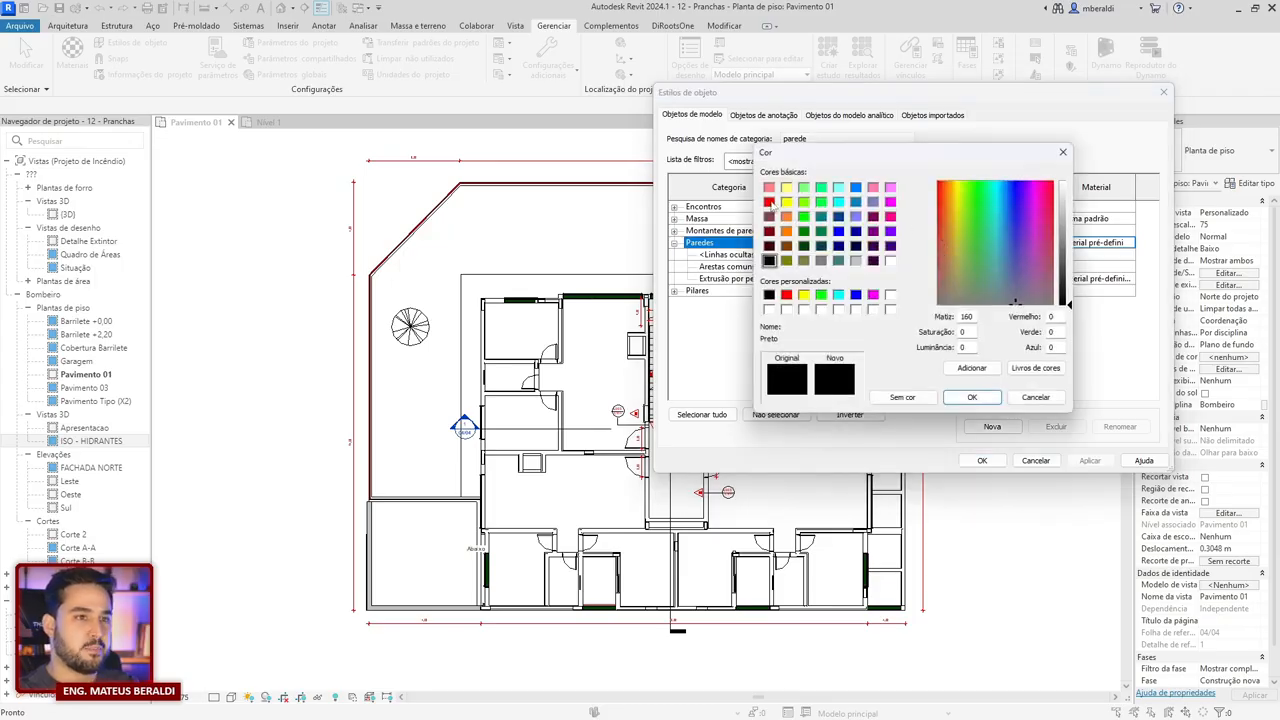
pyautogui.click(769, 201)
pyautogui.click(971, 397)
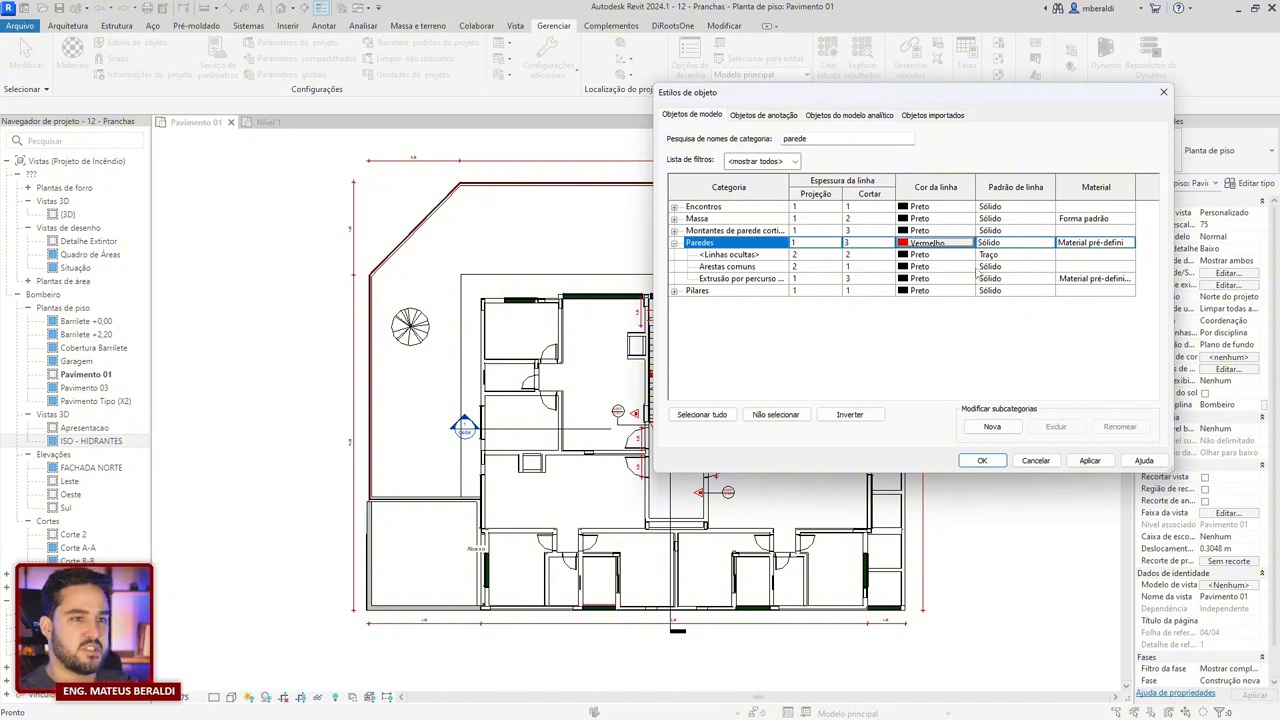
pyautogui.click(1050, 243)
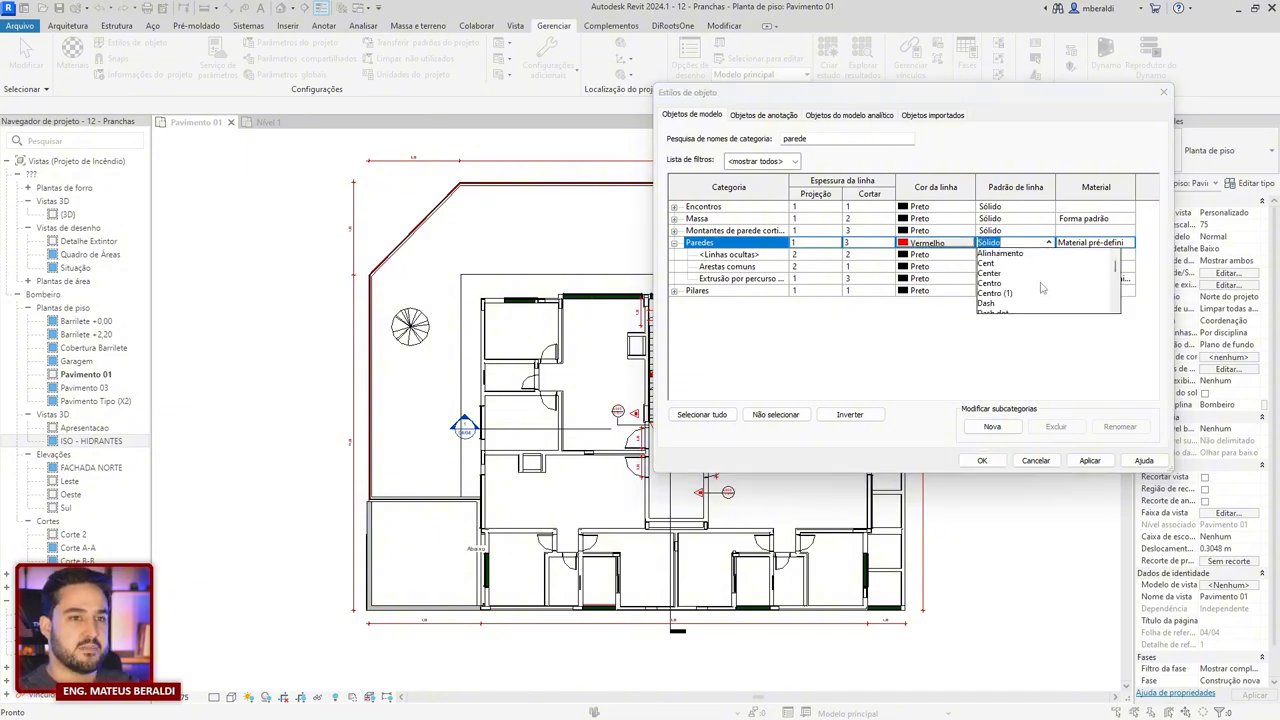
pyautogui.click(1003, 264)
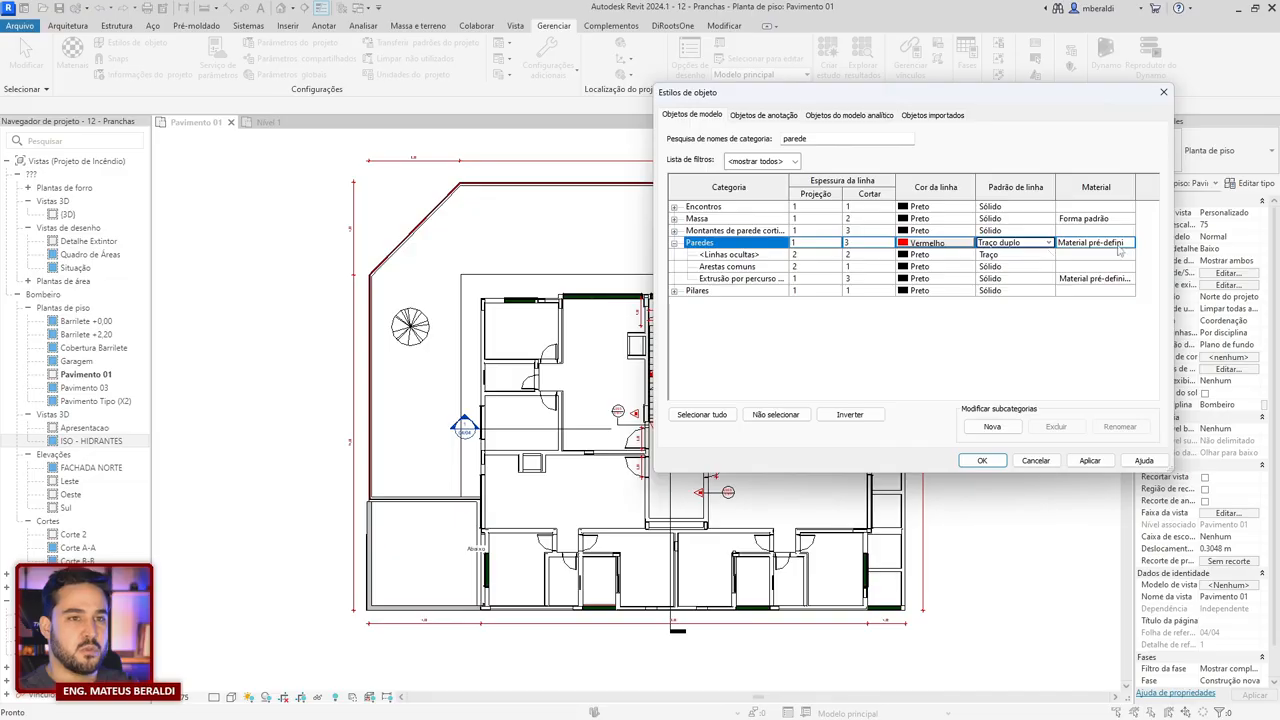
pyautogui.click(1088, 244)
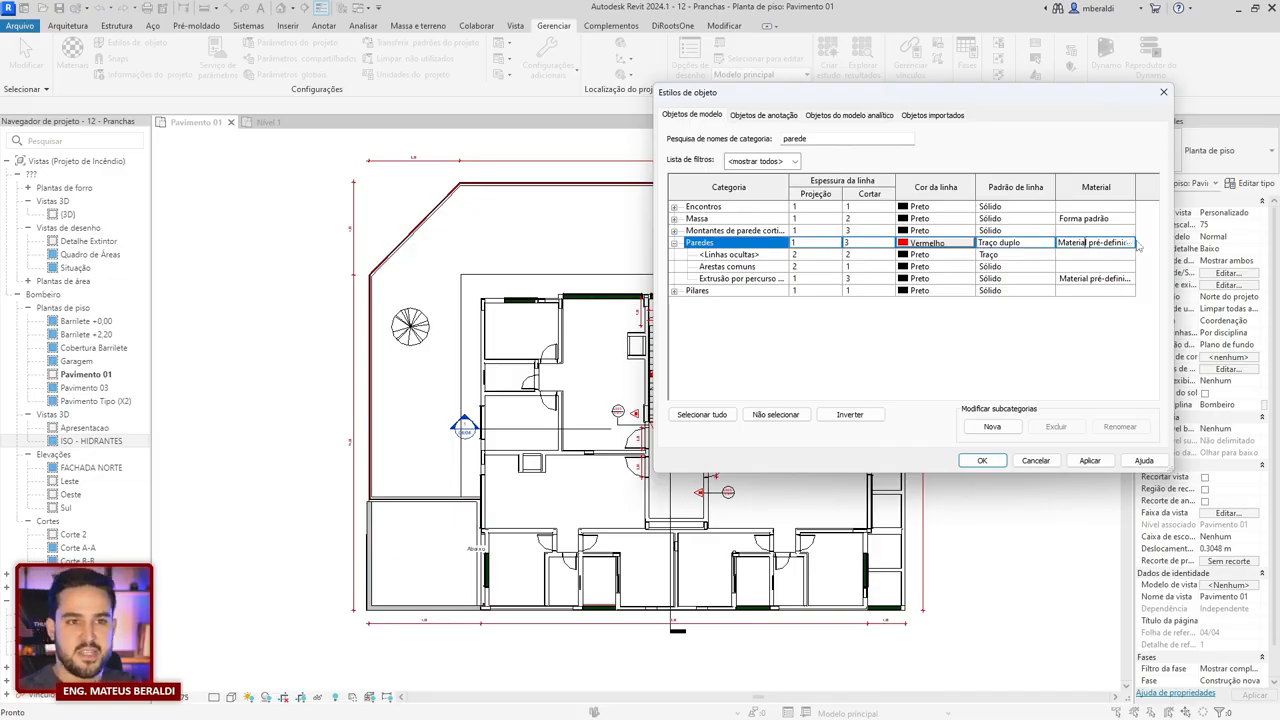
pyautogui.click(1093, 244)
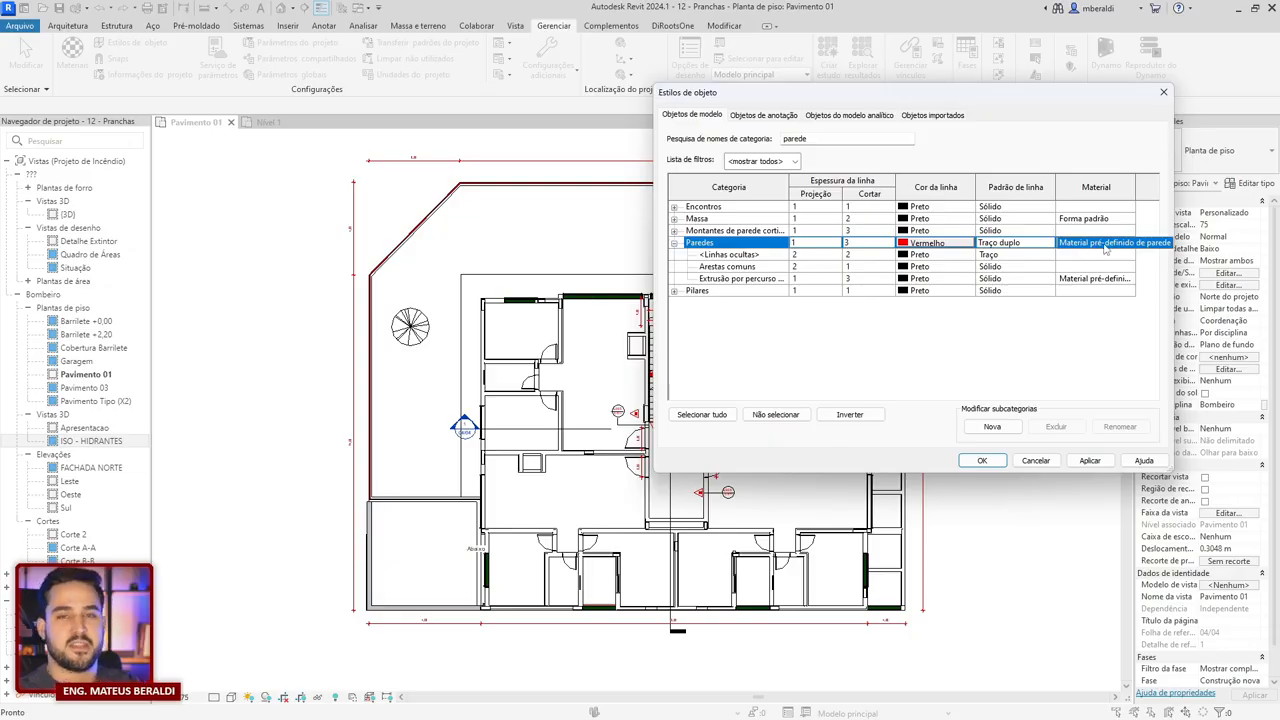
pyautogui.click(752, 244)
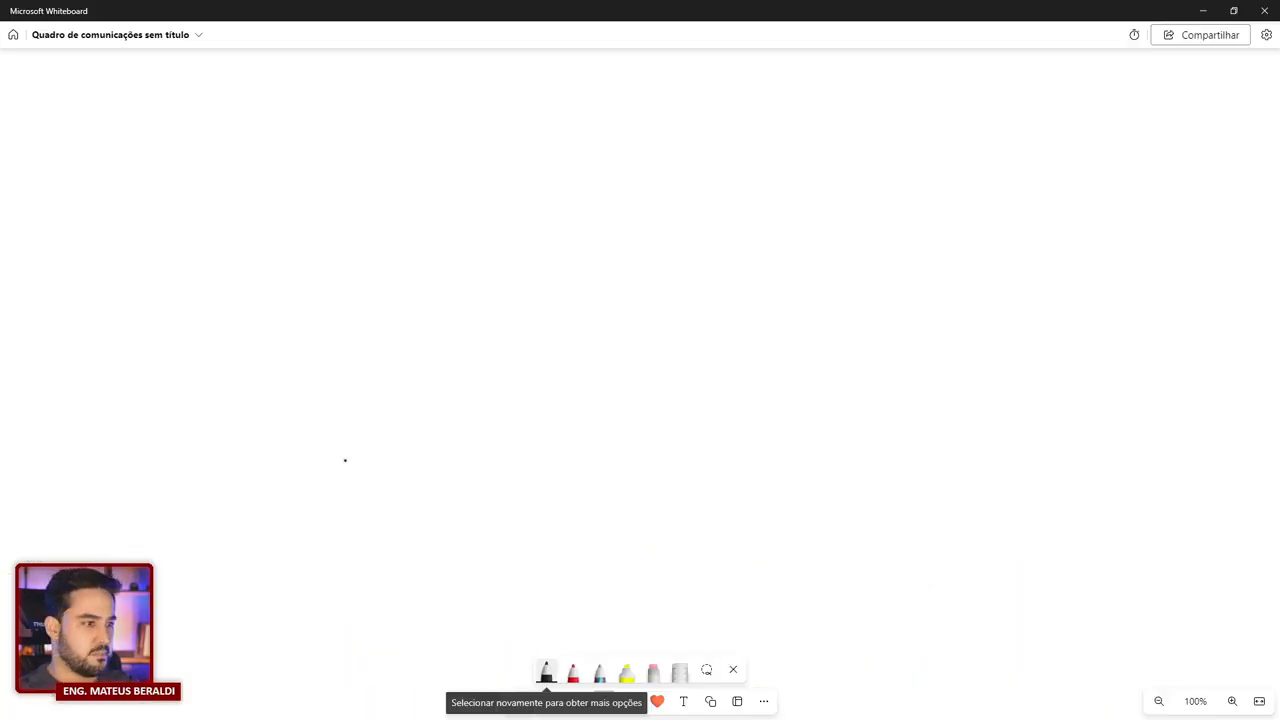
# - Switch to Microsoft Whiteboard and draw a wide horizontal box with "Estilos Objetos" handwritten inside it
pyautogui.moveTo(340, 435)
pyautogui.mouseDown()
pyautogui.moveTo(703, 500)
pyautogui.moveTo(888, 500)
pyautogui.moveTo(858, 437)
pyautogui.moveTo(339, 438)
pyautogui.mouseUp()
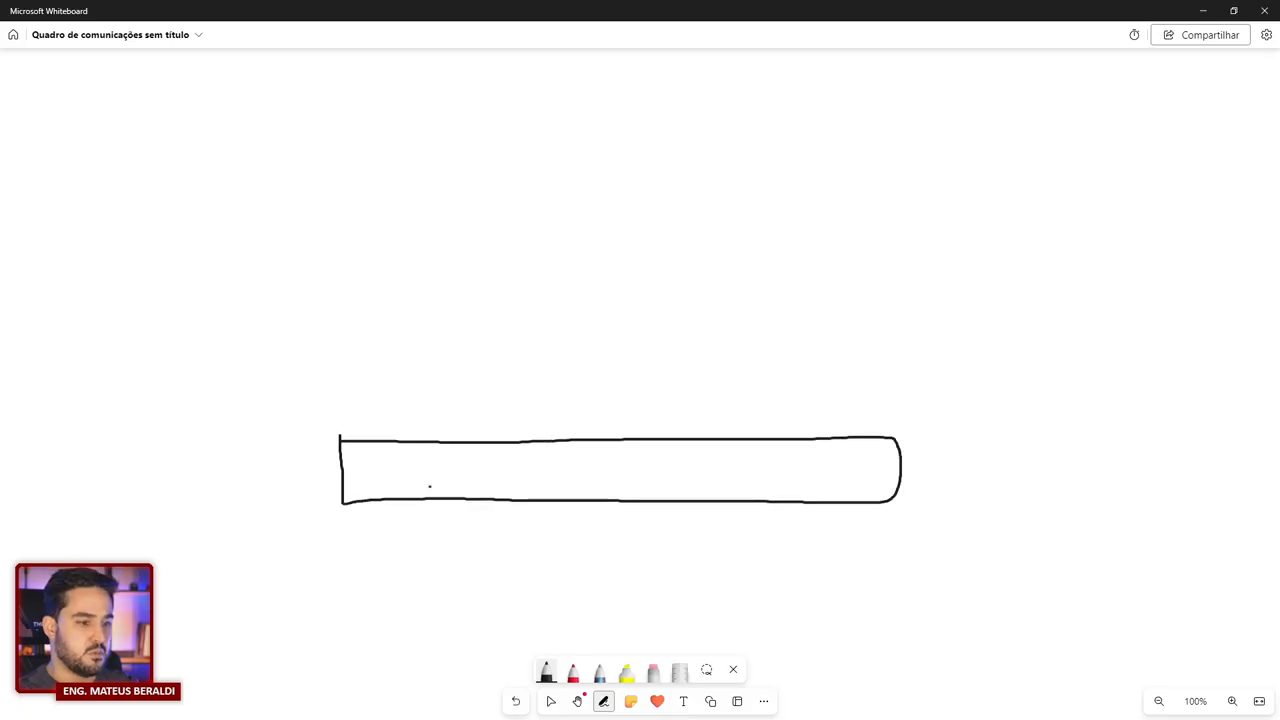
pyautogui.moveTo(418, 452); pyautogui.dragTo(418, 475)
pyautogui.moveTo(440, 460)
pyautogui.mouseDown()
pyautogui.moveTo(430, 474)
pyautogui.moveTo(464, 462)
pyautogui.moveTo(462, 474)
pyautogui.mouseUp()
pyautogui.moveTo(471, 462); pyautogui.dragTo(471, 474)
pyautogui.moveTo(485, 455); pyautogui.dragTo(498, 469)
pyautogui.moveTo(516, 461)
pyautogui.mouseDown()
pyautogui.moveTo(510, 474)
pyautogui.moveTo(522, 476)
pyautogui.mouseUp()
pyautogui.moveTo(600, 465)
pyautogui.mouseDown()
pyautogui.moveTo(580, 470)
pyautogui.moveTo(638, 494)
pyautogui.moveTo(670, 484)
pyautogui.mouseUp()
pyautogui.click(659, 468)
pyautogui.moveTo(678, 451)
pyautogui.mouseDown()
pyautogui.moveTo(679, 476)
pyautogui.moveTo(686, 466)
pyautogui.mouseUp()
pyautogui.moveTo(698, 465); pyautogui.dragTo(722, 486)
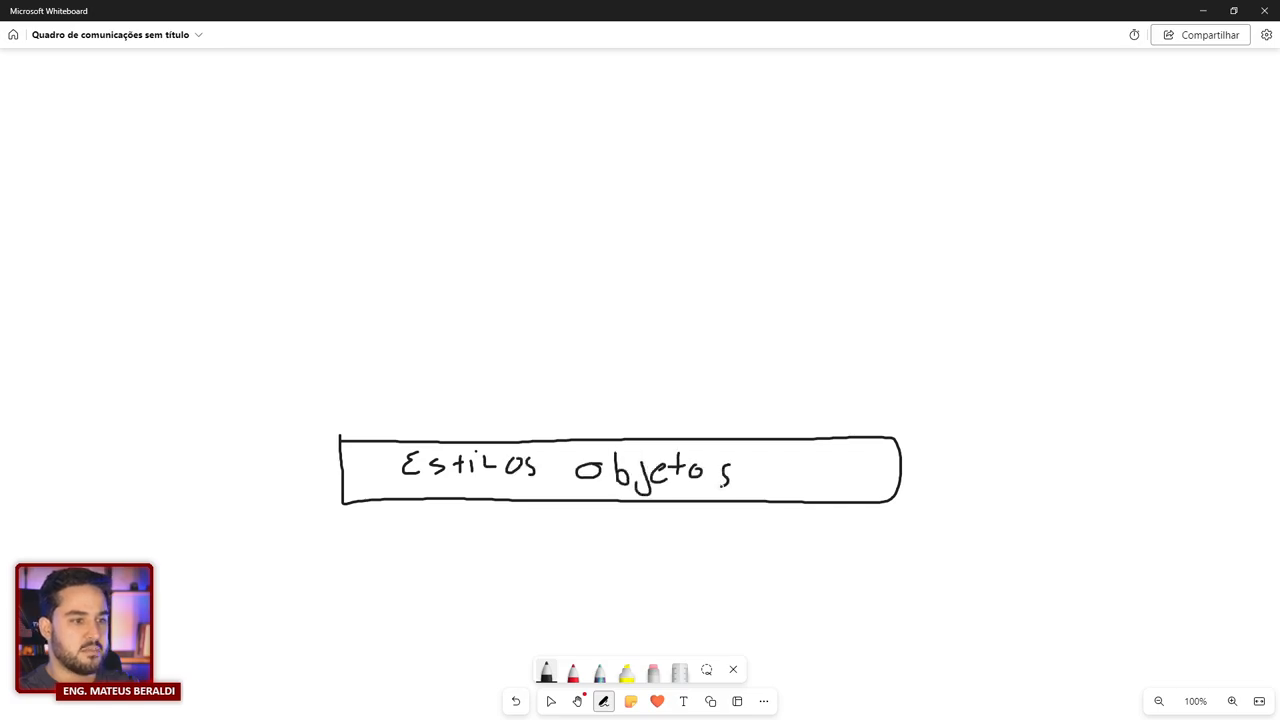
# - Draw an upward arrow beside the box, with the underlined handwritten label "Hierarquia" and a plus sign near its tip
pyautogui.moveTo(188, 491)
pyautogui.mouseDown()
pyautogui.moveTo(172, 267)
pyautogui.moveTo(200, 247)
pyautogui.moveTo(204, 263)
pyautogui.mouseUp()
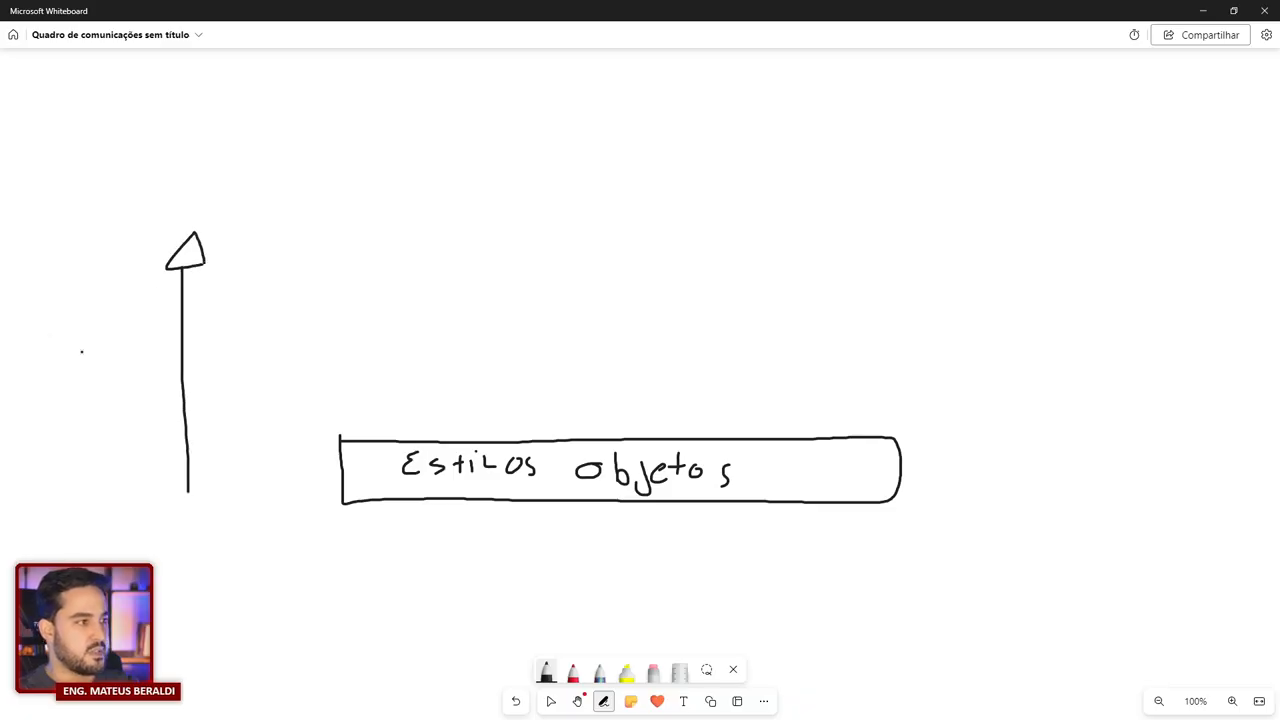
pyautogui.moveTo(46, 320); pyautogui.dragTo(61, 356)
pyautogui.moveTo(72, 343); pyautogui.dragTo(72, 357)
pyautogui.moveTo(78, 347); pyautogui.dragTo(92, 354)
pyautogui.moveTo(103, 341); pyautogui.dragTo(112, 354)
pyautogui.moveTo(118, 344); pyautogui.dragTo(131, 355)
pyautogui.moveTo(72, 380)
pyautogui.mouseDown()
pyautogui.moveTo(98, 390)
pyautogui.moveTo(98, 424)
pyautogui.mouseUp()
pyautogui.moveTo(114, 398); pyautogui.dragTo(134, 380)
pyautogui.moveTo(42, 440); pyautogui.dragTo(169, 411)
pyautogui.moveTo(38, 373); pyautogui.dragTo(158, 361)
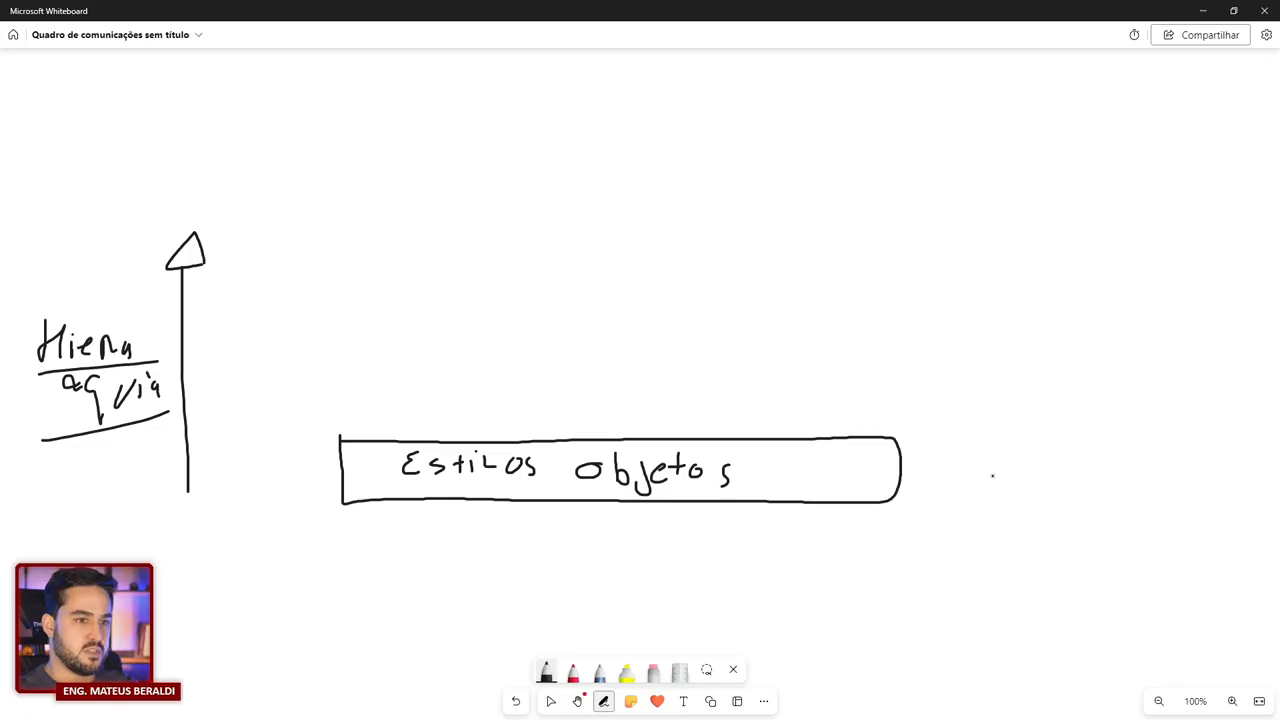
pyautogui.moveTo(157, 190); pyautogui.dragTo(154, 235)
pyautogui.moveTo(125, 213); pyautogui.dragTo(179, 205)
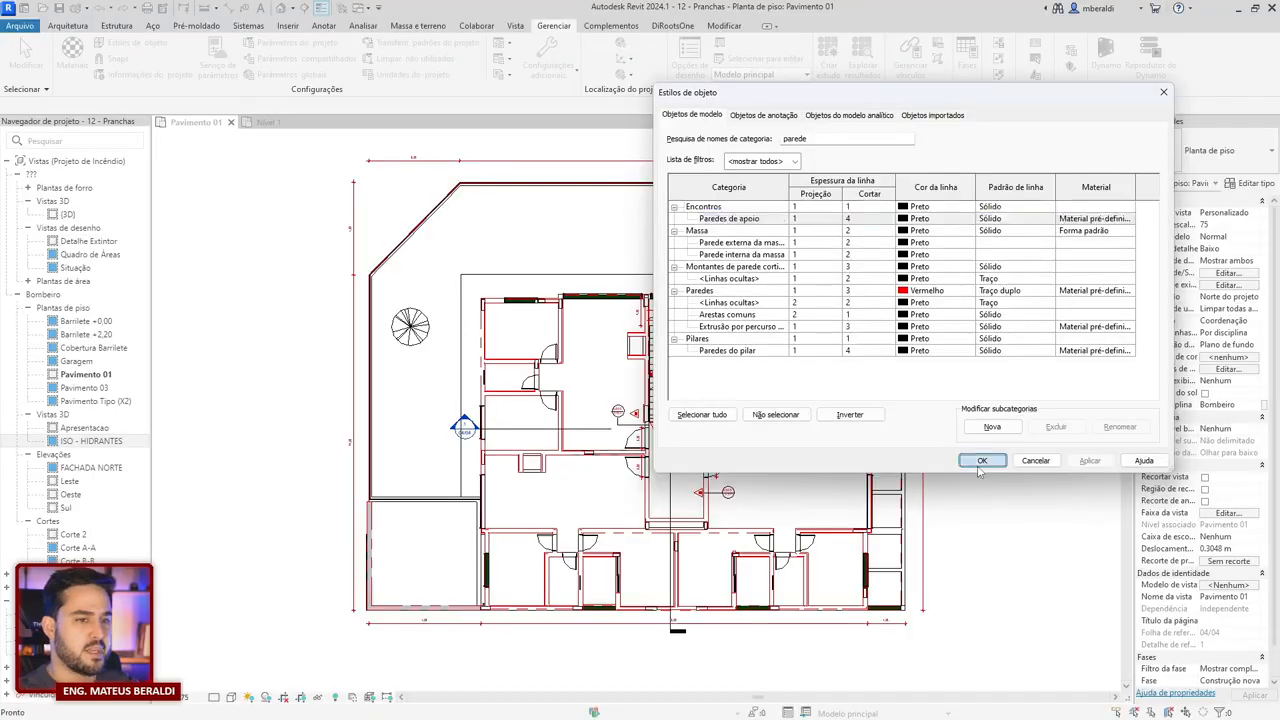
# - Return to Revit, confirm the object style changes and inspect the wall lines in the Pavimento 01 floor plan
pyautogui.click(966, 458)
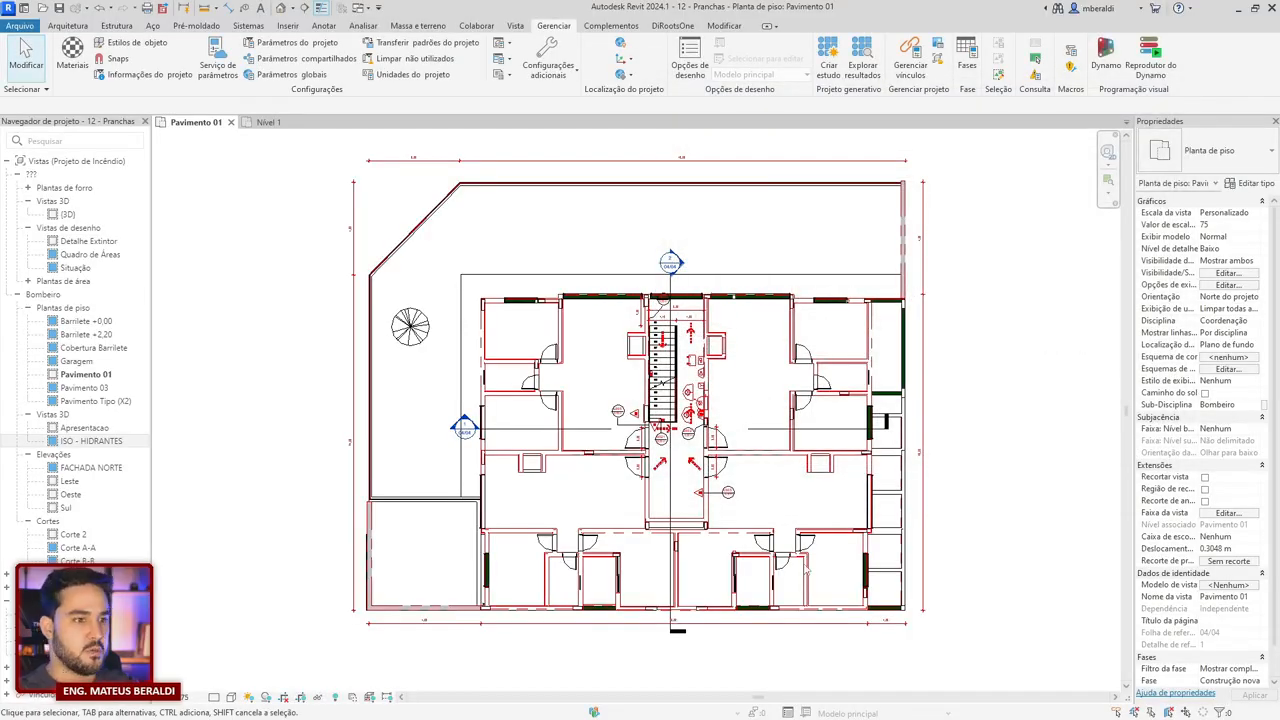
pyautogui.scroll(3, 985, 505)
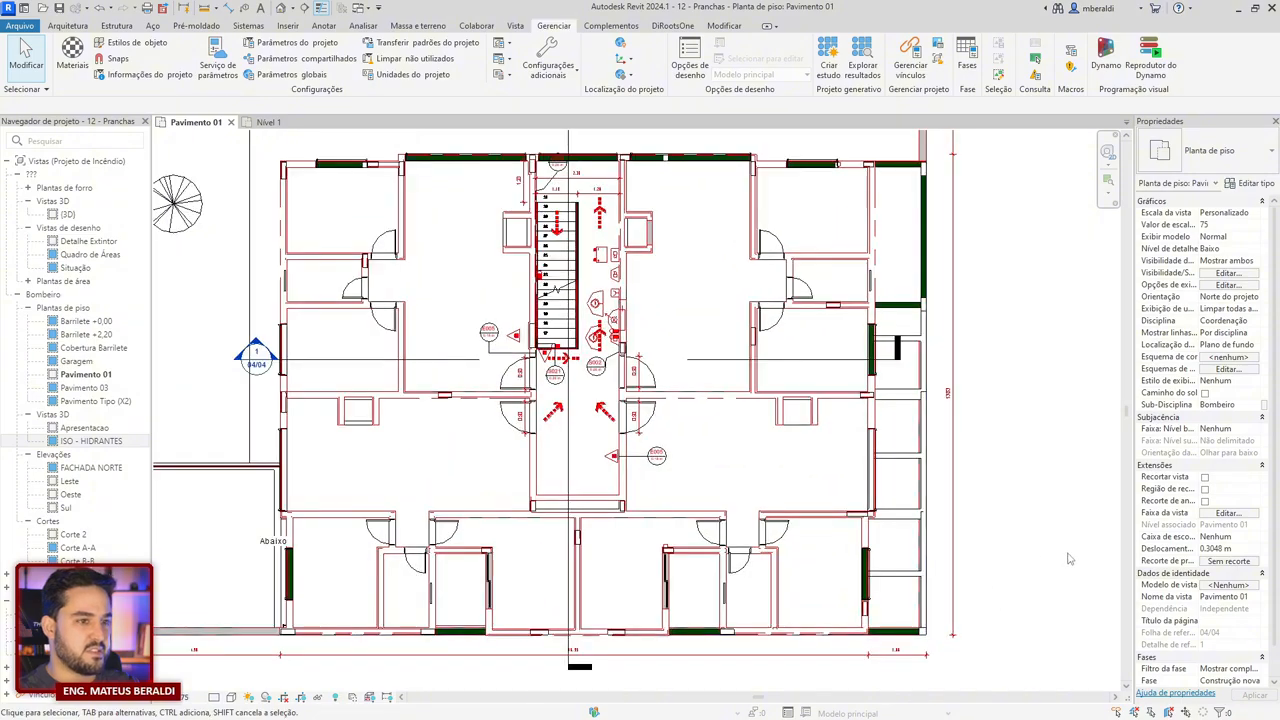
pyautogui.moveTo(1038, 566); pyautogui.dragTo(1109, 593, button='middle')
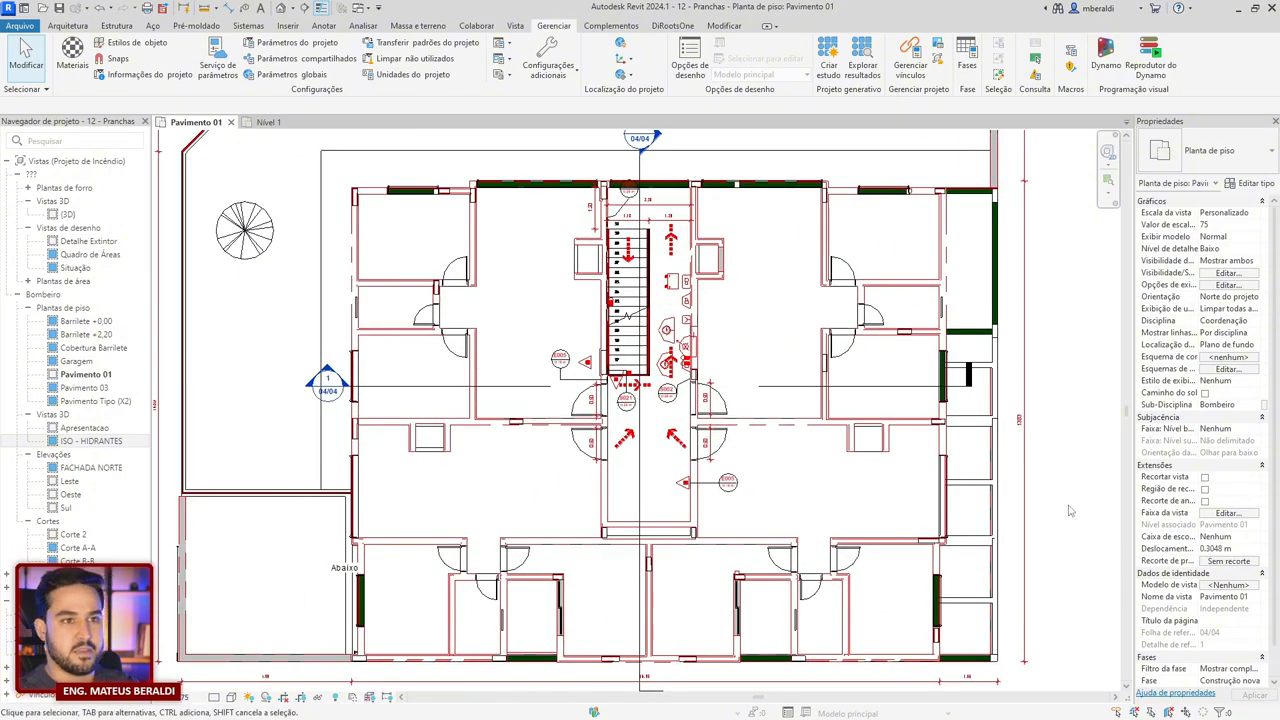
pyautogui.scroll(4, 846, 483)
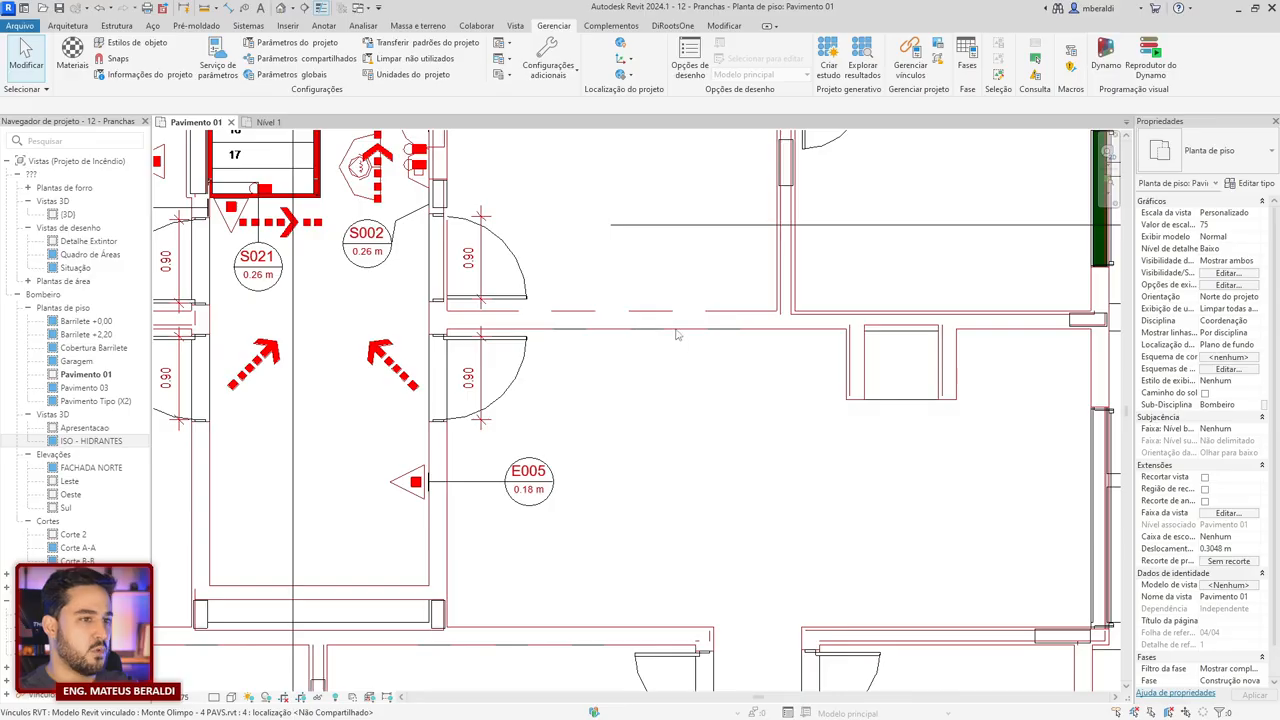
pyautogui.scroll(2, 584, 330)
pyautogui.click(584, 330)
pyautogui.press('Escape')
pyautogui.scroll(-6, 600, 348)
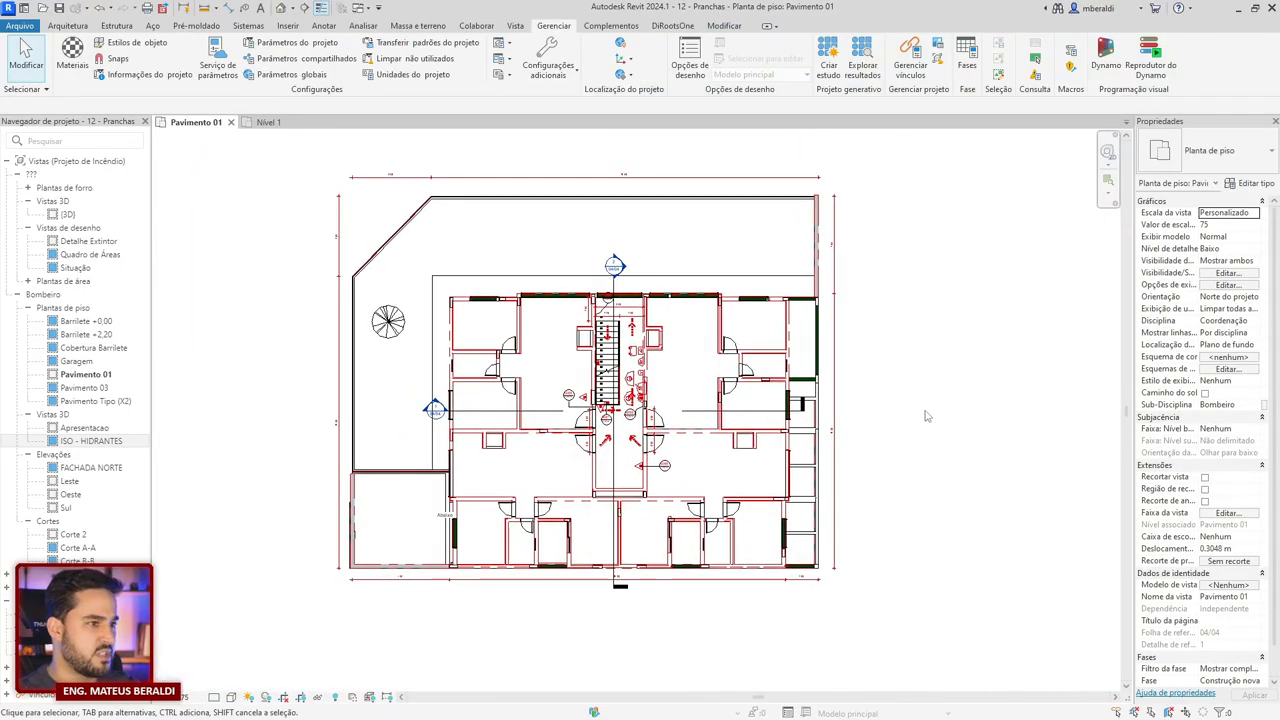
pyautogui.scroll(2, 938, 396)
pyautogui.moveTo(915, 412); pyautogui.dragTo(955, 404, button='middle')
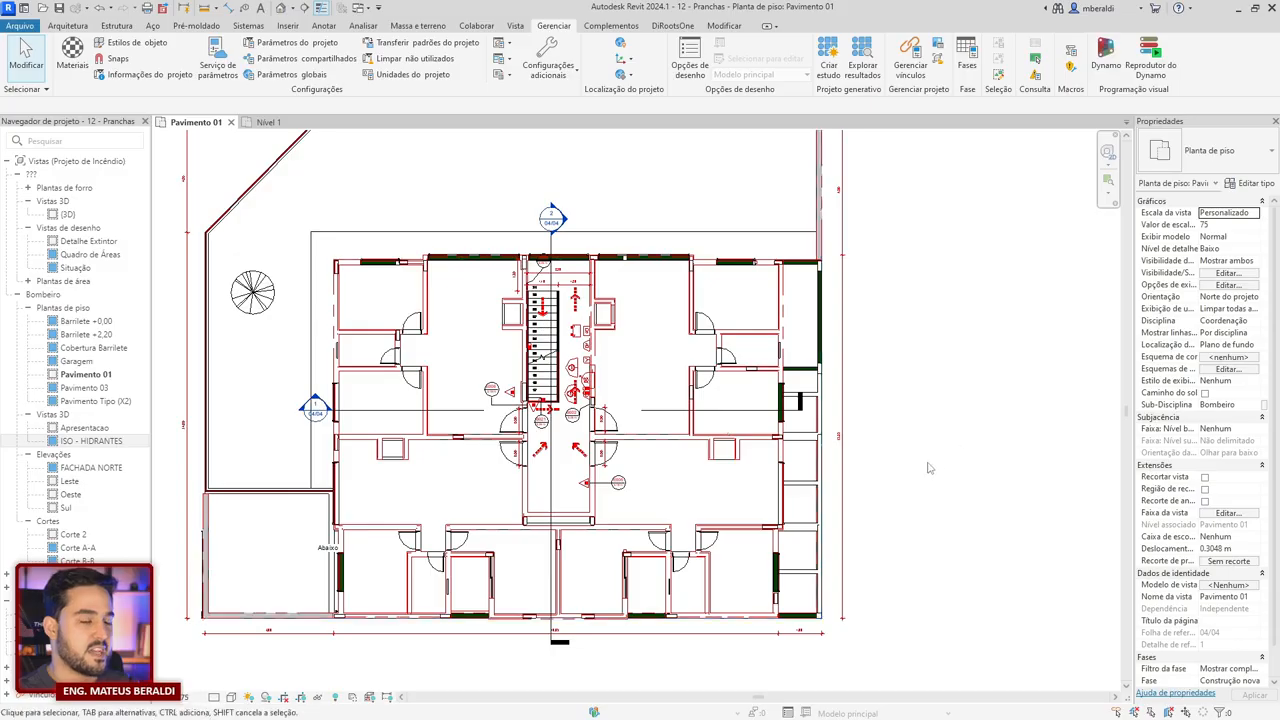
pyautogui.moveTo(926, 466); pyautogui.dragTo(971, 491, button='middle')
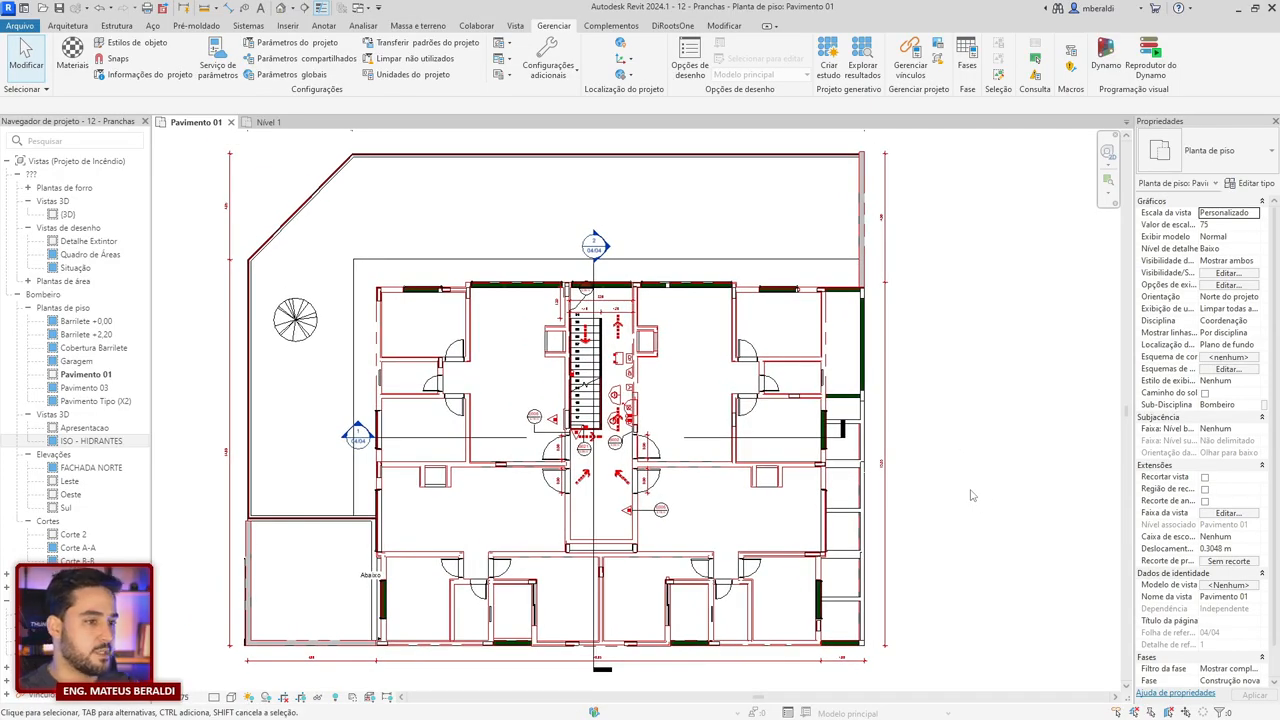
pyautogui.scroll(-2, 968, 492)
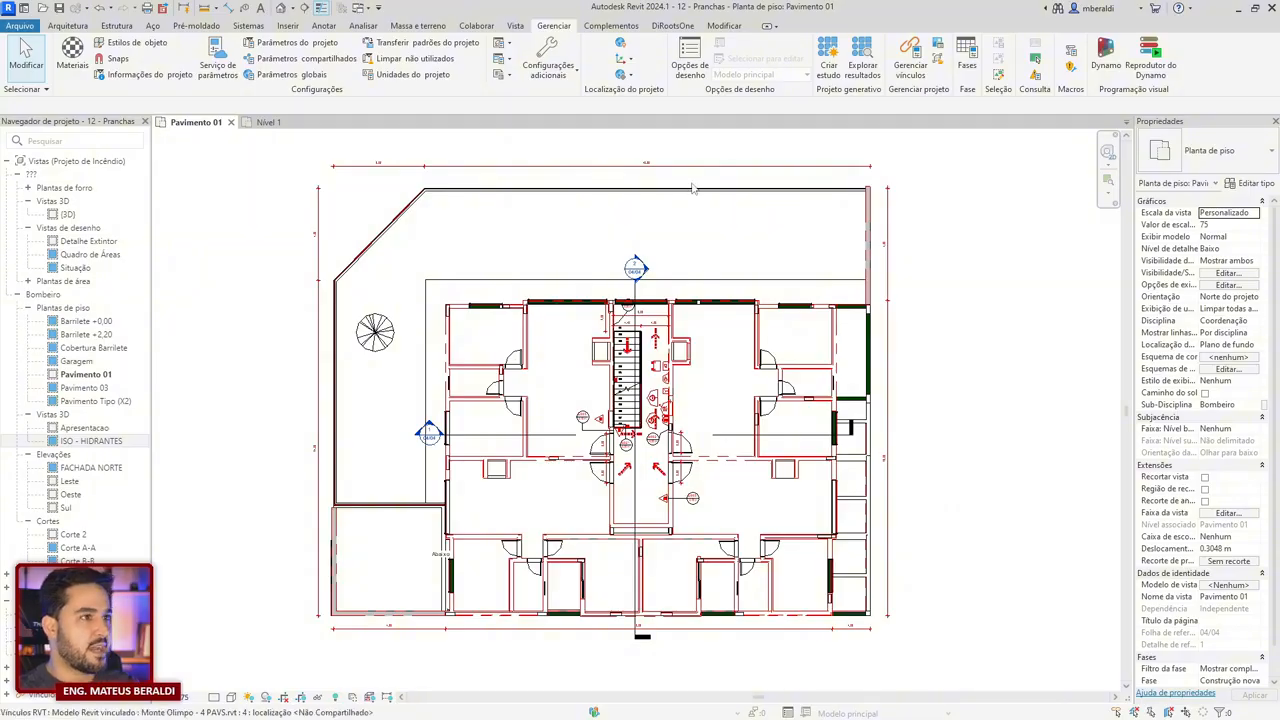
# - Open the Pavimento 03 and Pavimento Tipo (X2) floor plans to check their wall lines
pyautogui.click(515, 25)
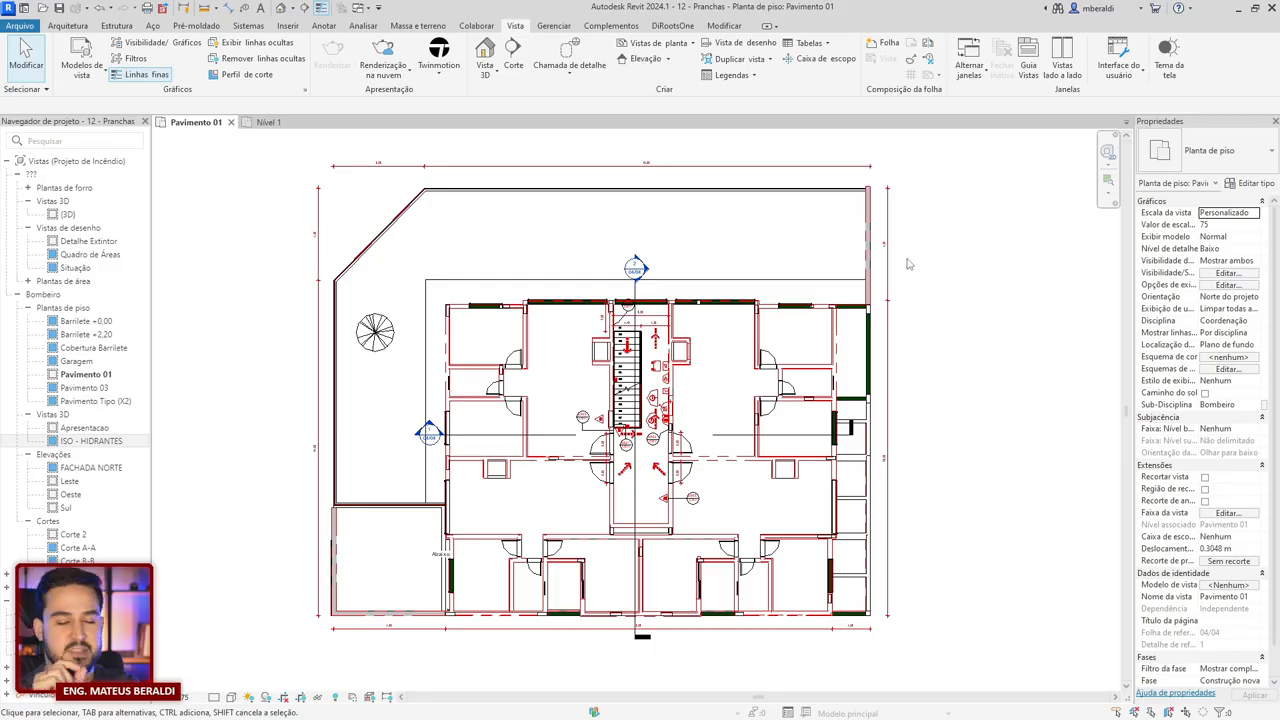
pyautogui.click(548, 26)
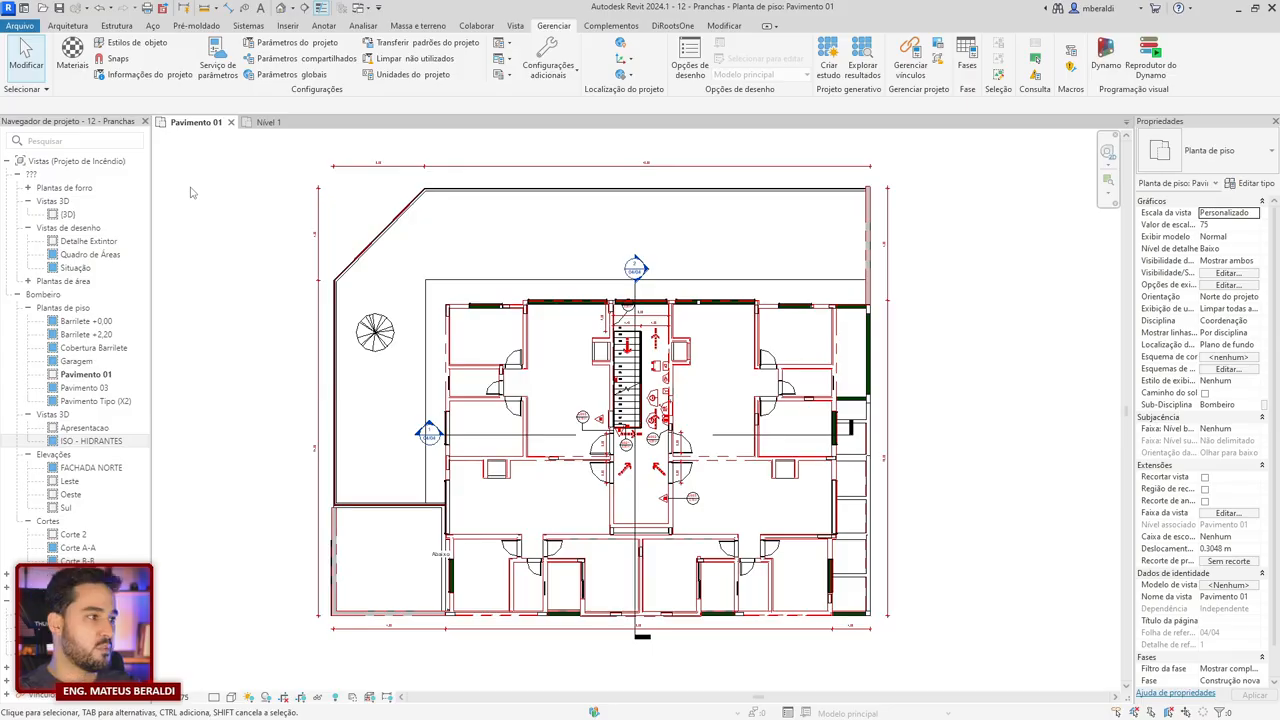
pyautogui.doubleClick(84, 388)
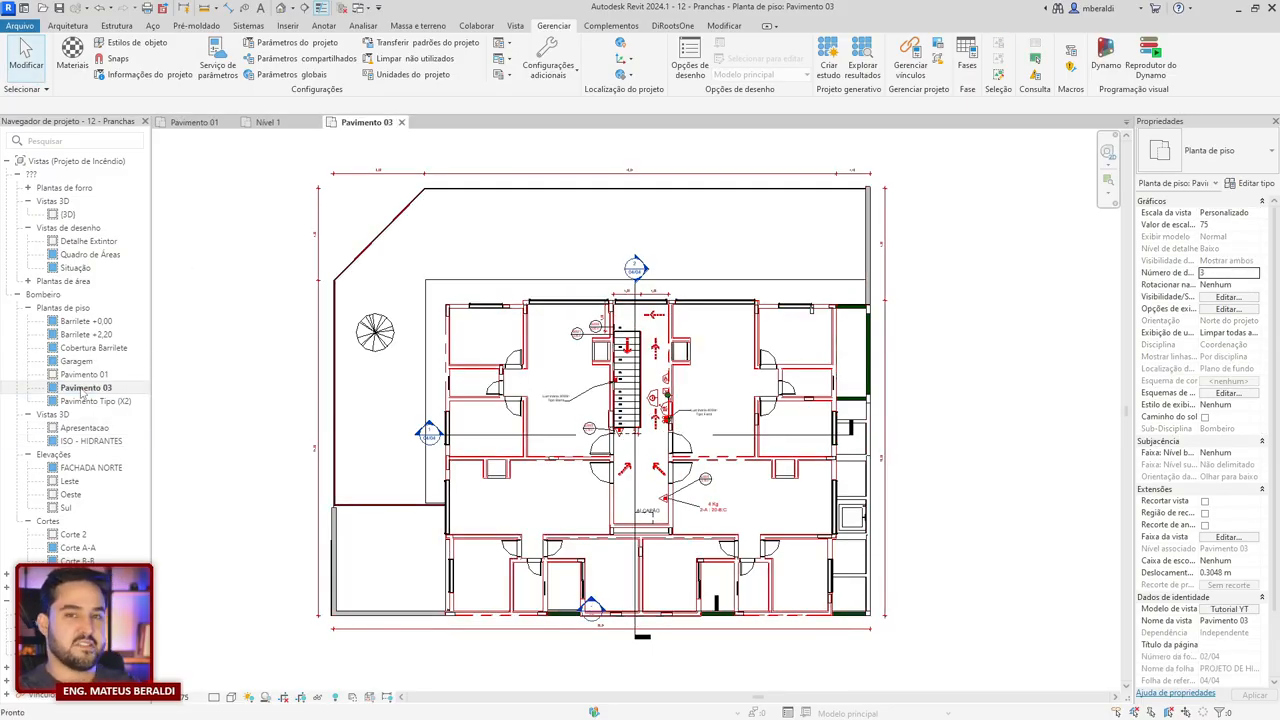
pyautogui.doubleClick(86, 401)
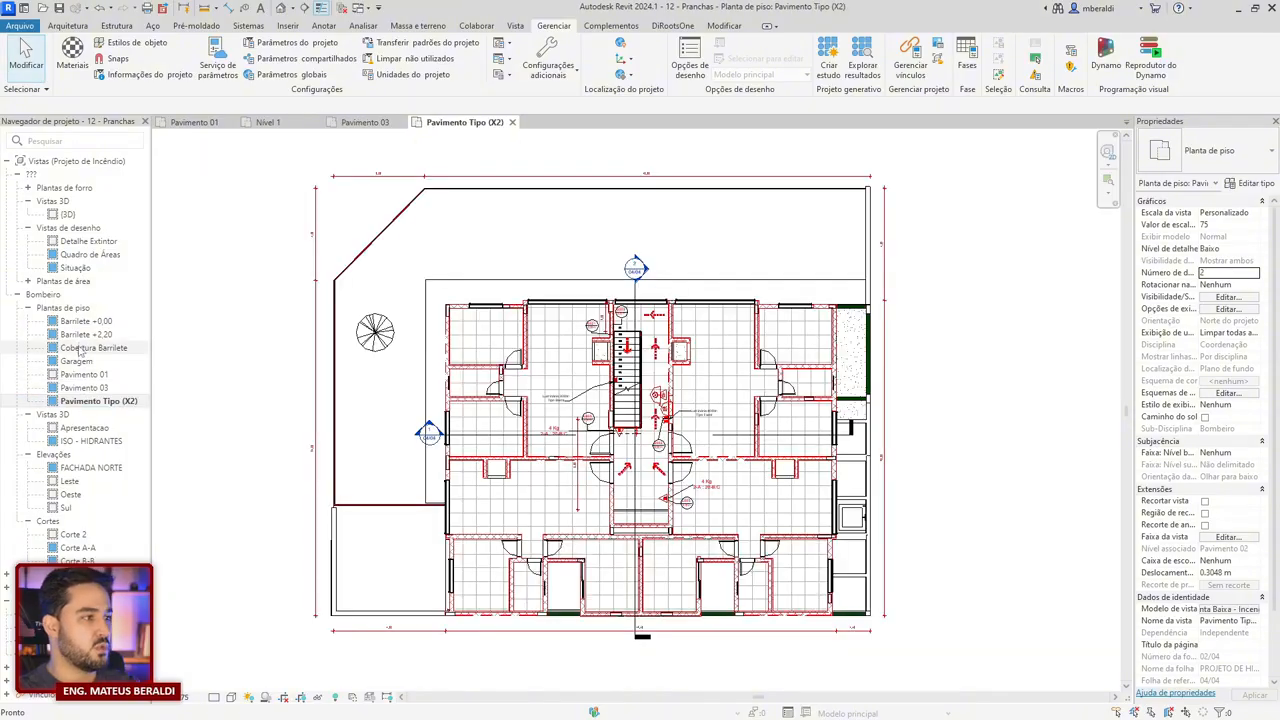
# - Open the Cobertura Barrilete and Barrilete +2,20 floor plans to check how their walls are drawn
pyautogui.click(80, 349)
pyautogui.doubleClick(80, 349)
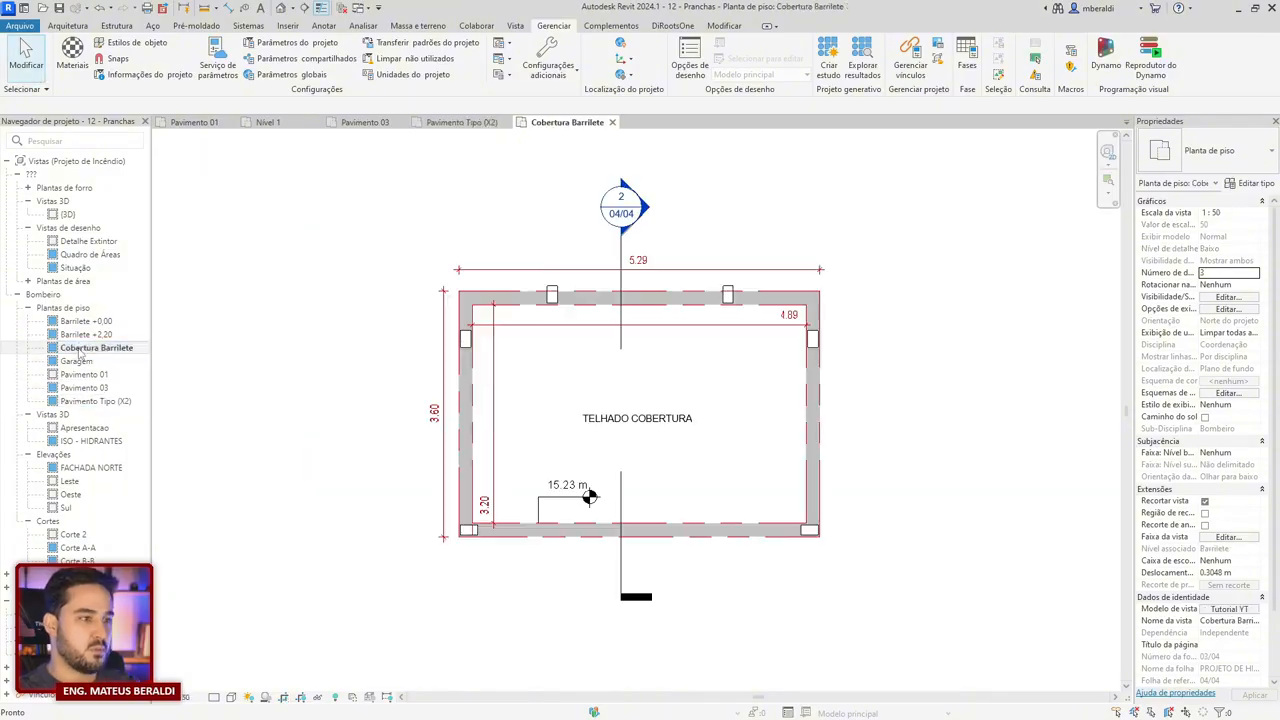
pyautogui.doubleClick(75, 335)
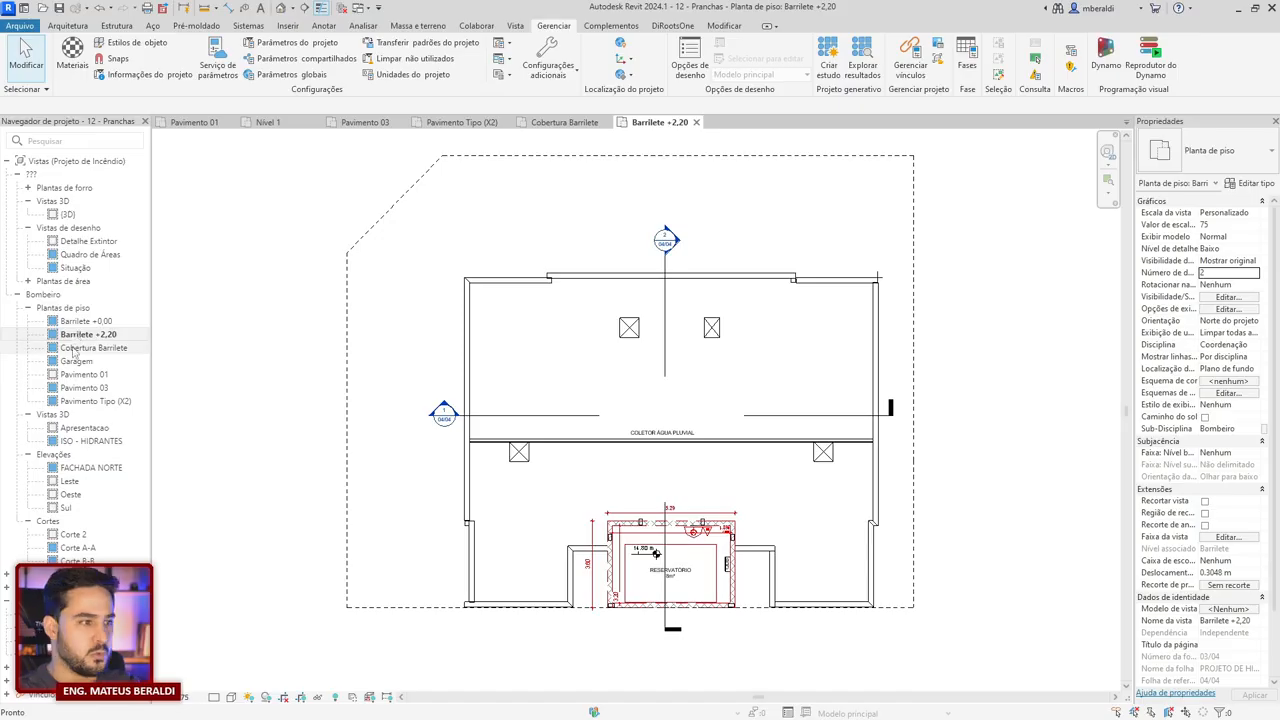
pyautogui.click(466, 342)
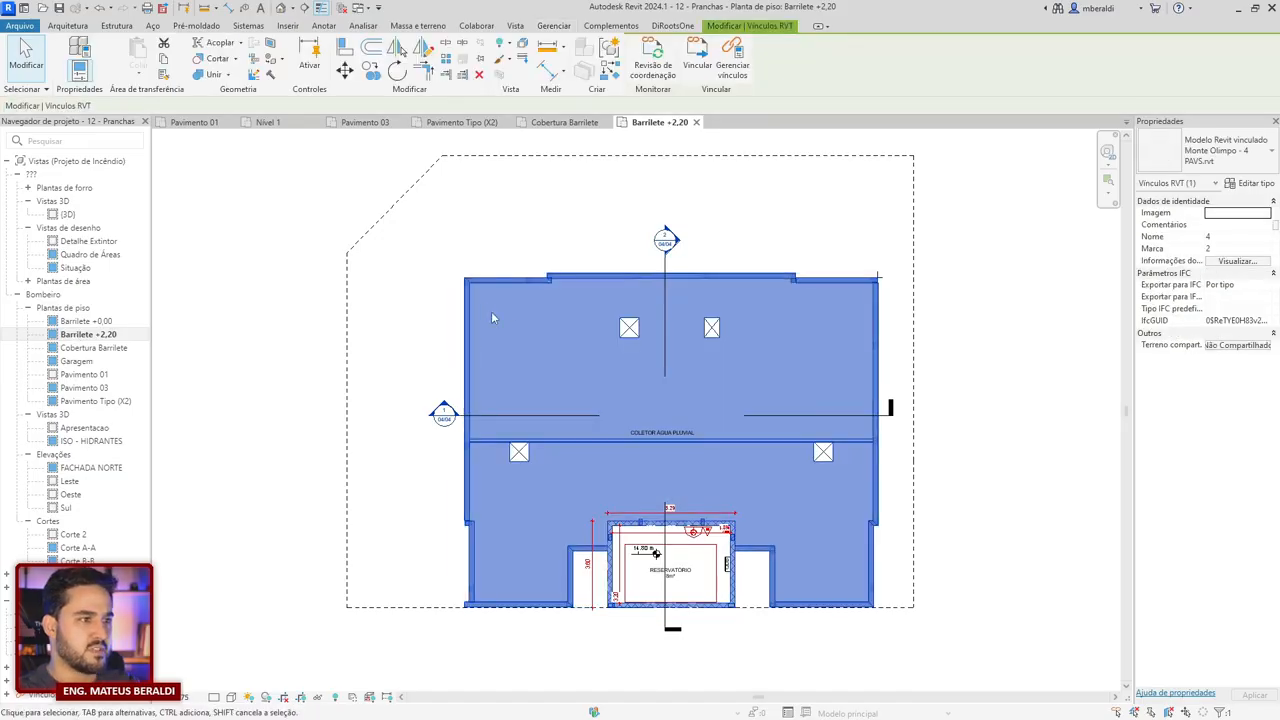
pyautogui.click(243, 280)
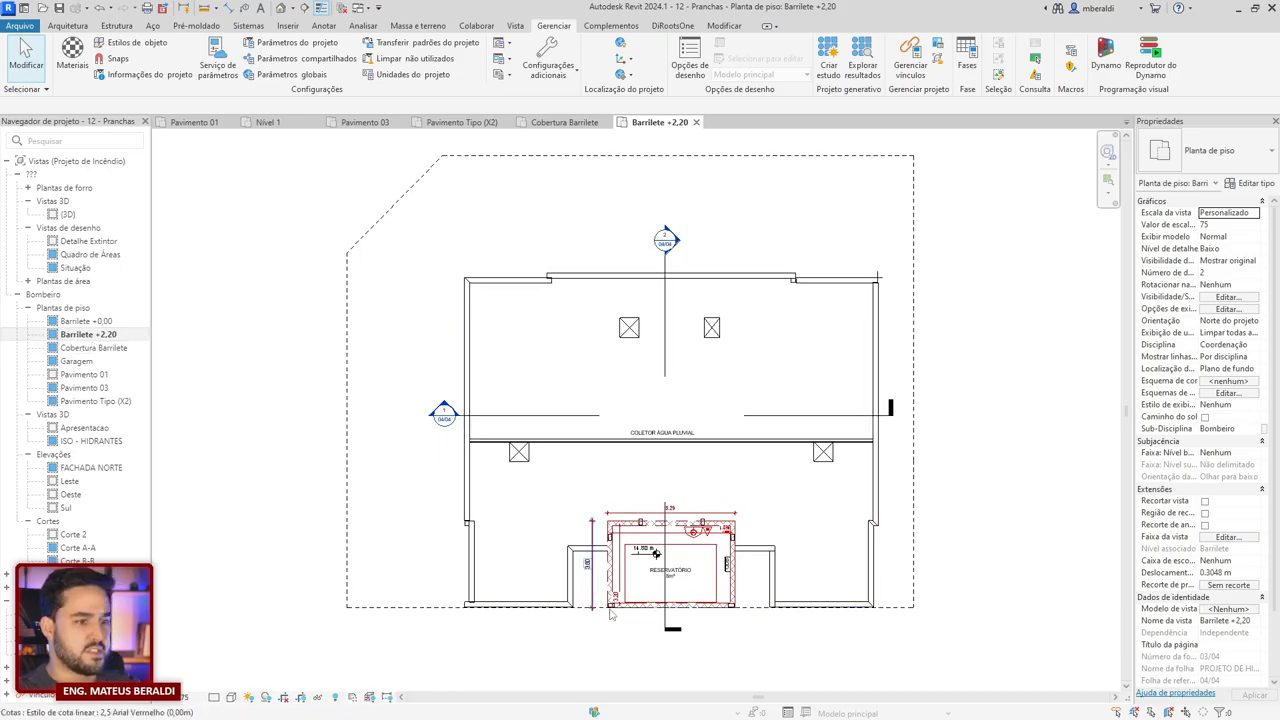
# - Return to the Pavimento 01 floor plan, open its visibility/graphics overrides and locate the Paredes model category
pyautogui.doubleClick(86, 373)
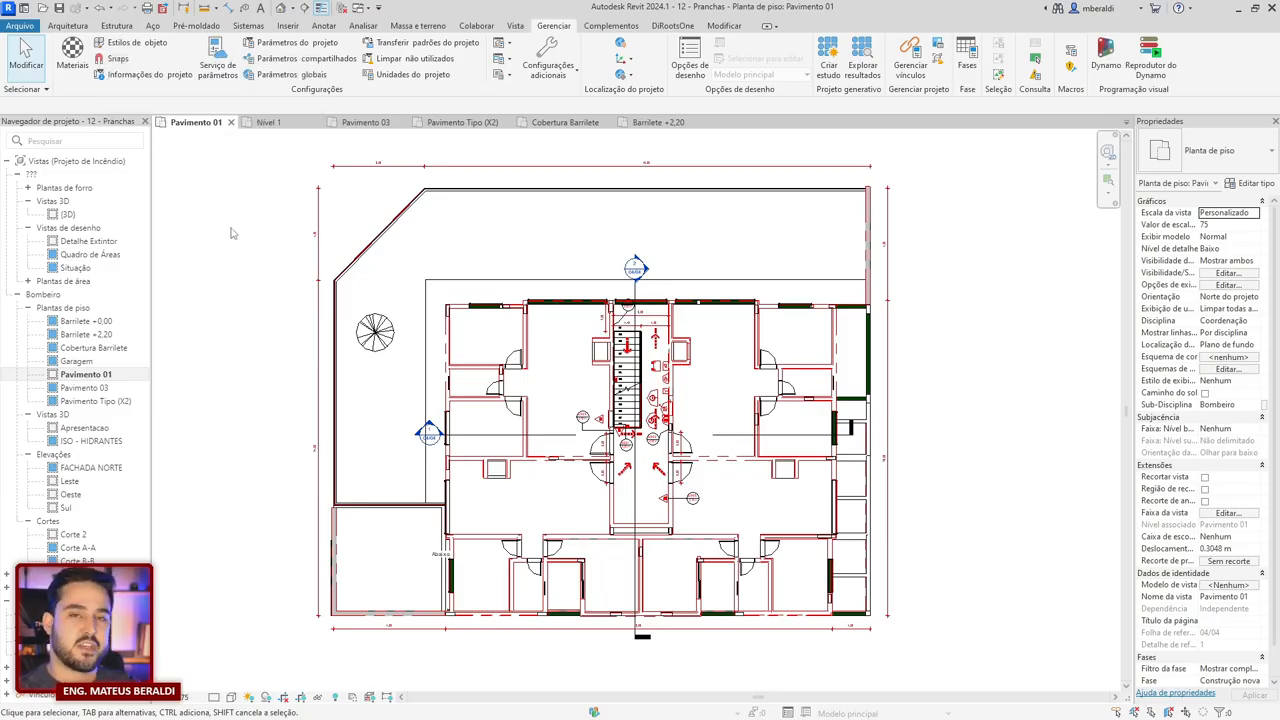
pyautogui.click(515, 25)
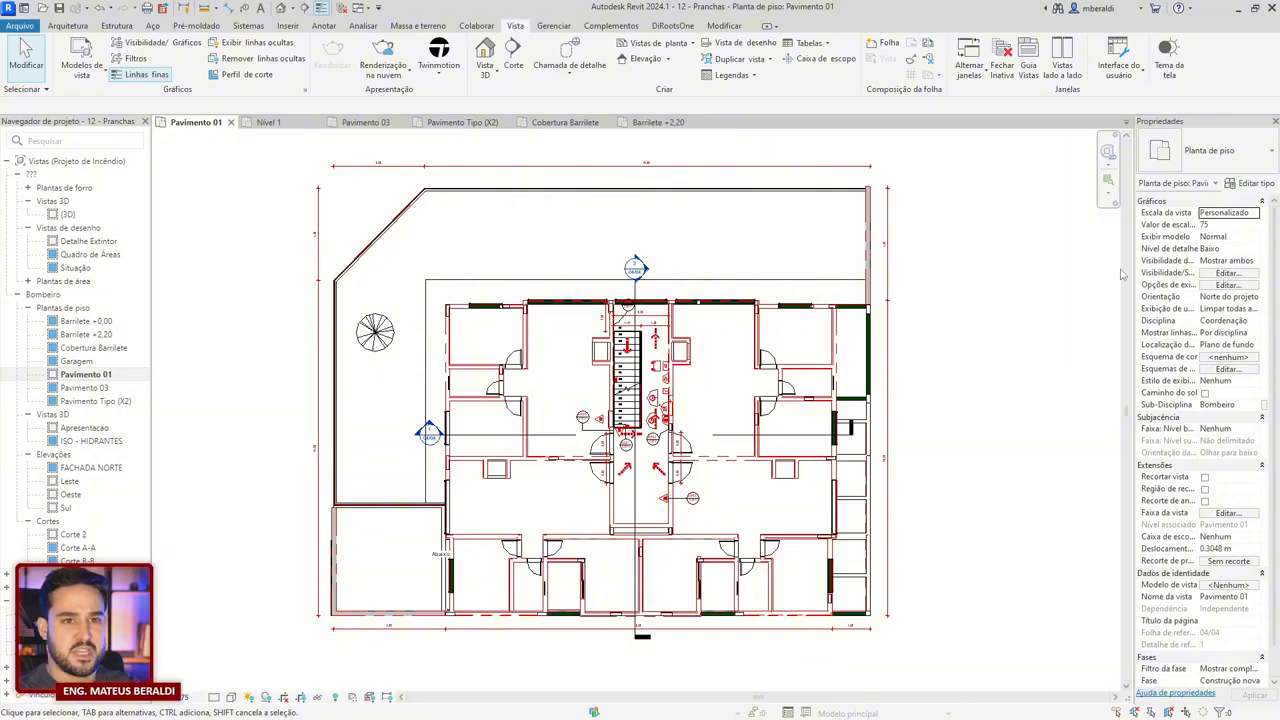
pyautogui.press('v')
pyautogui.press('v')
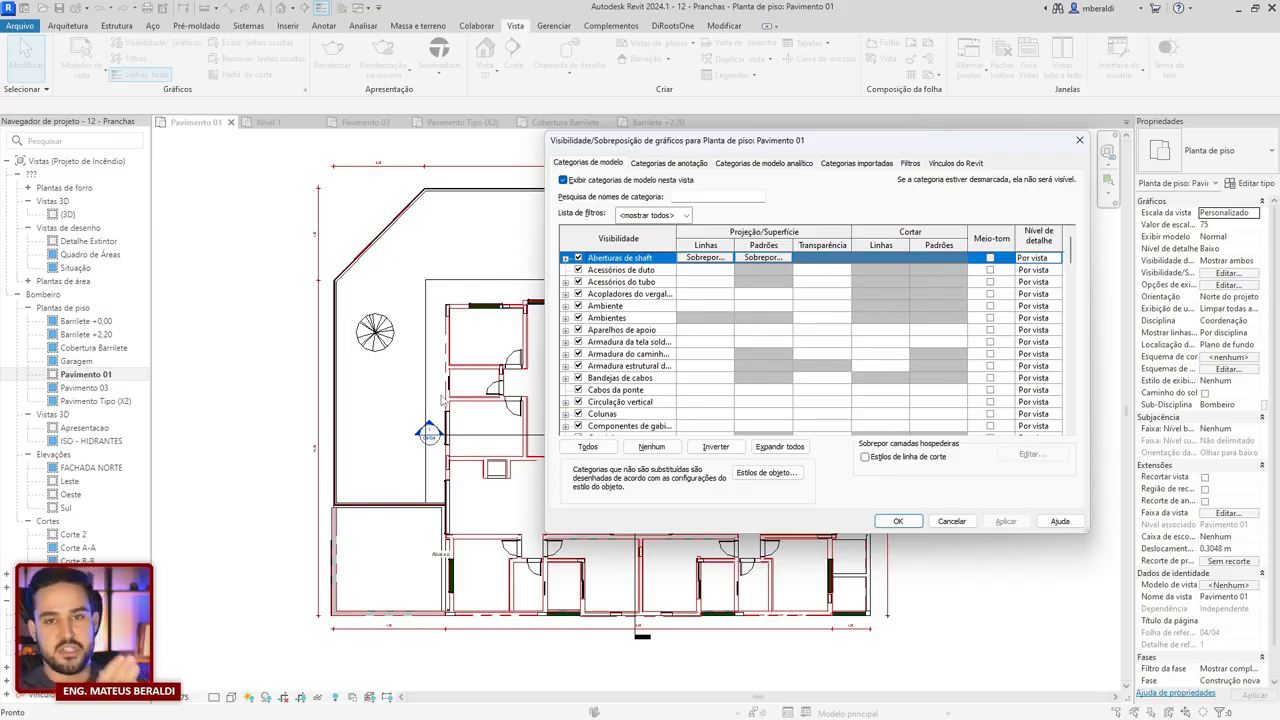
pyautogui.click(630, 355)
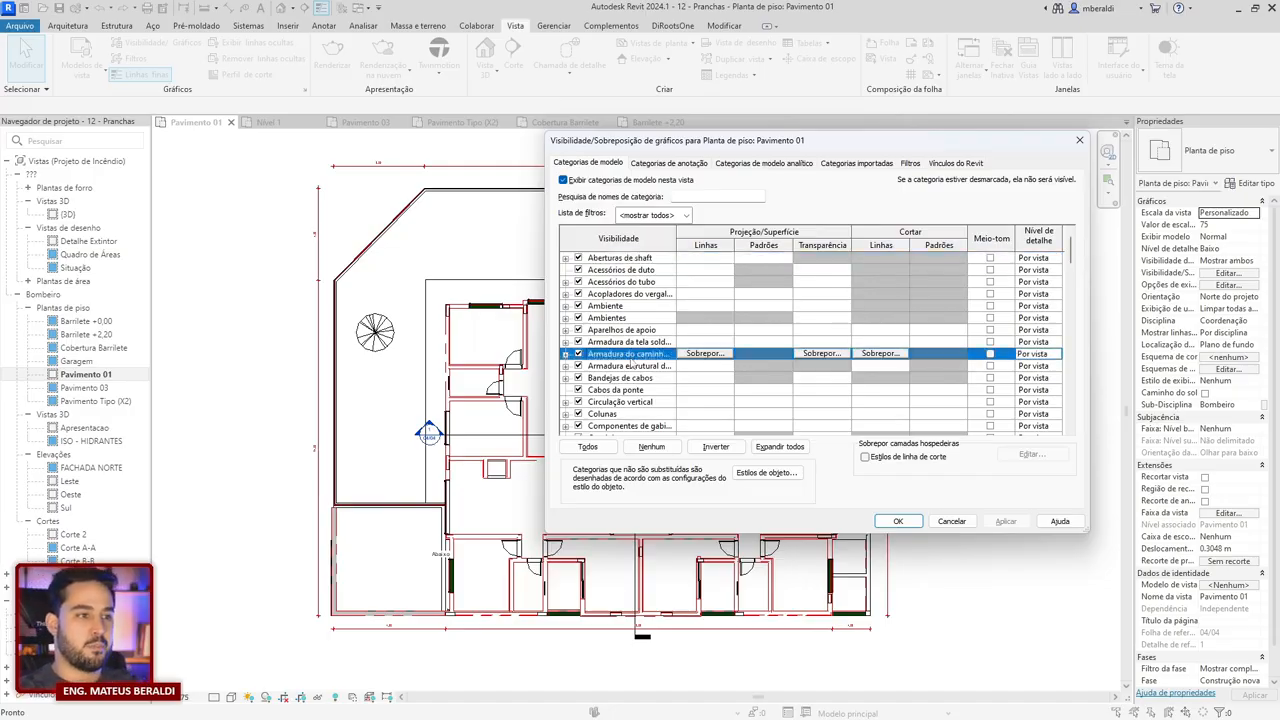
pyautogui.write('pa')
pyautogui.click(705, 413)
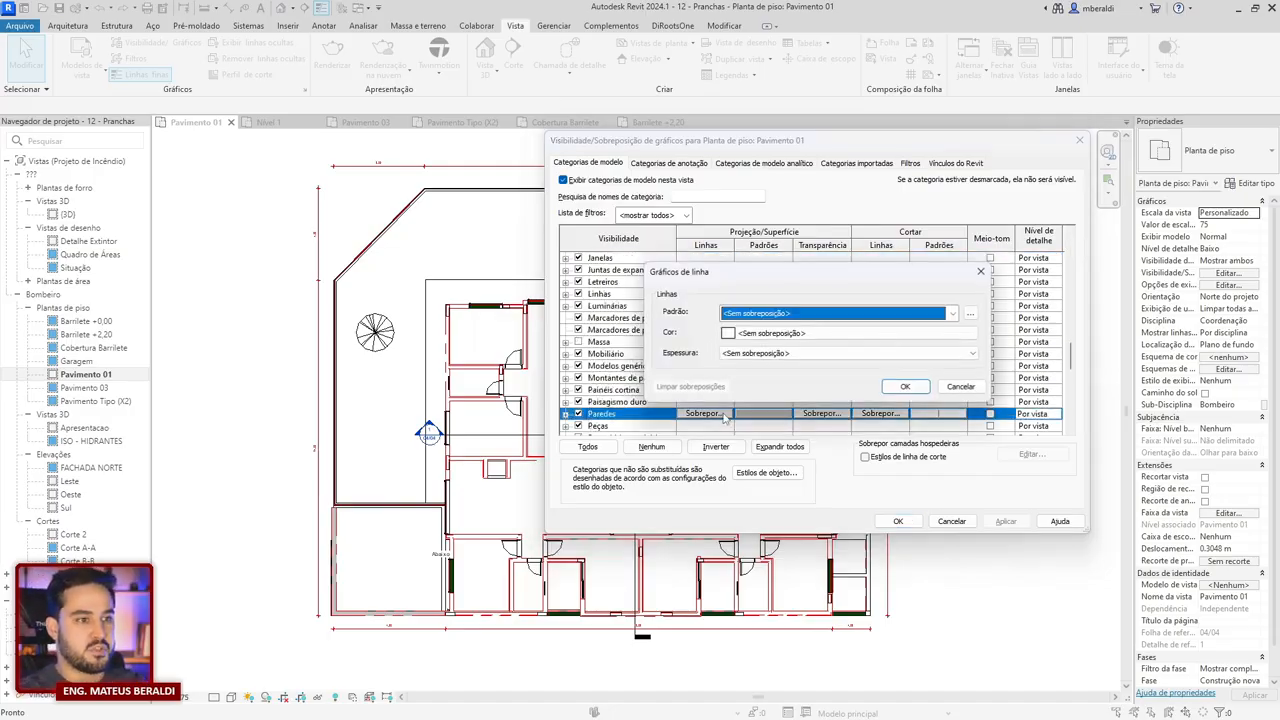
pyautogui.click(762, 315)
pyautogui.press('Escape')
pyautogui.press('Escape')
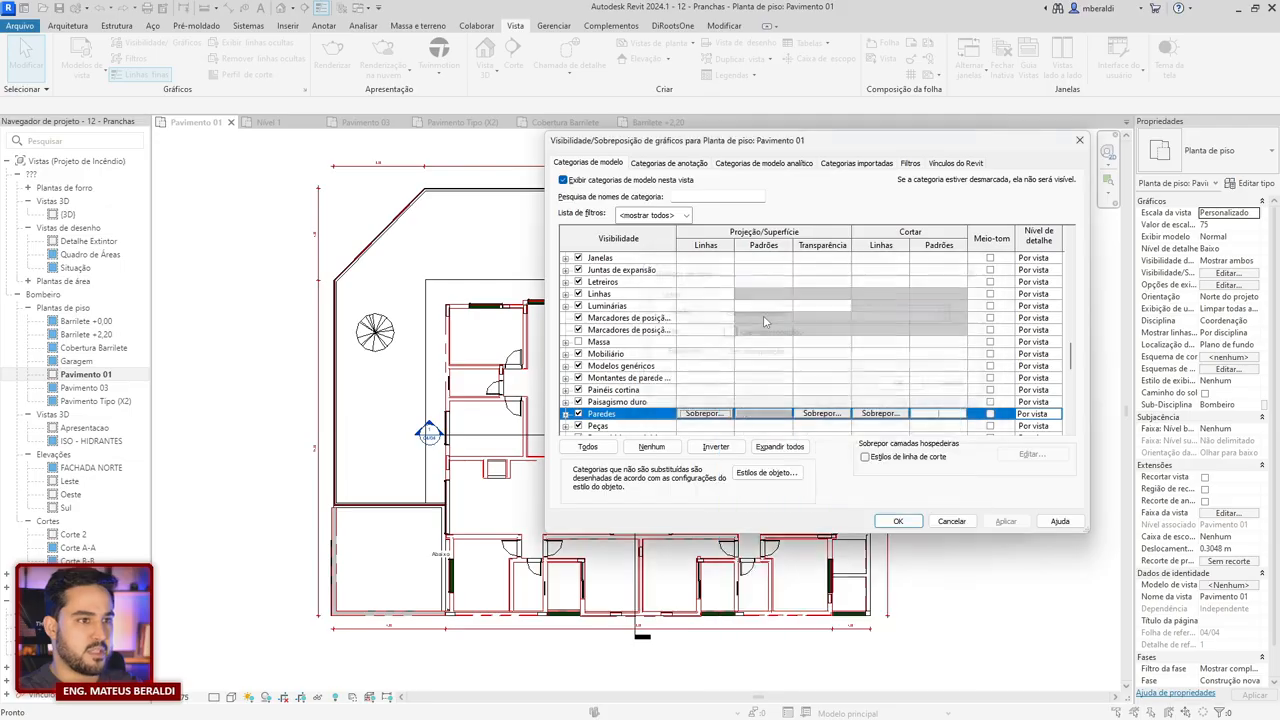
# - Override the Paredes cut lines with the Pontilhado line pattern and a blue colour
pyautogui.click(878, 413)
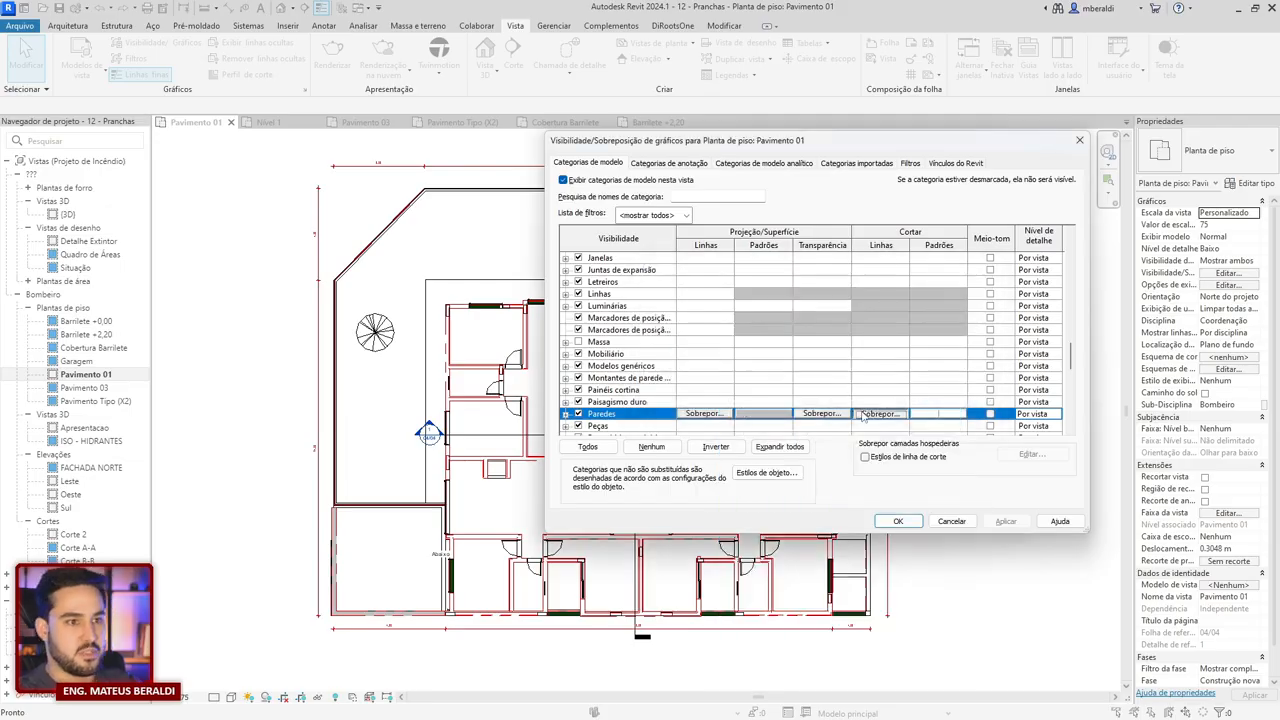
pyautogui.click(797, 315)
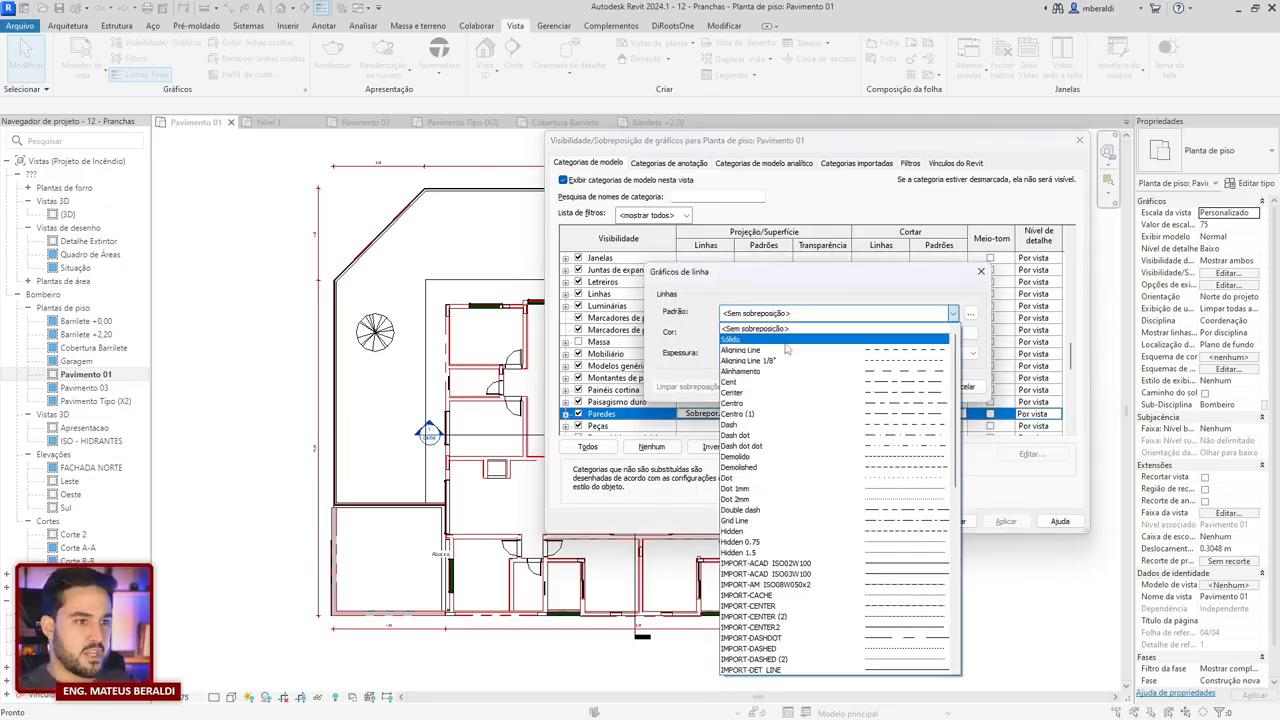
pyautogui.scroll(-14, 786, 347)
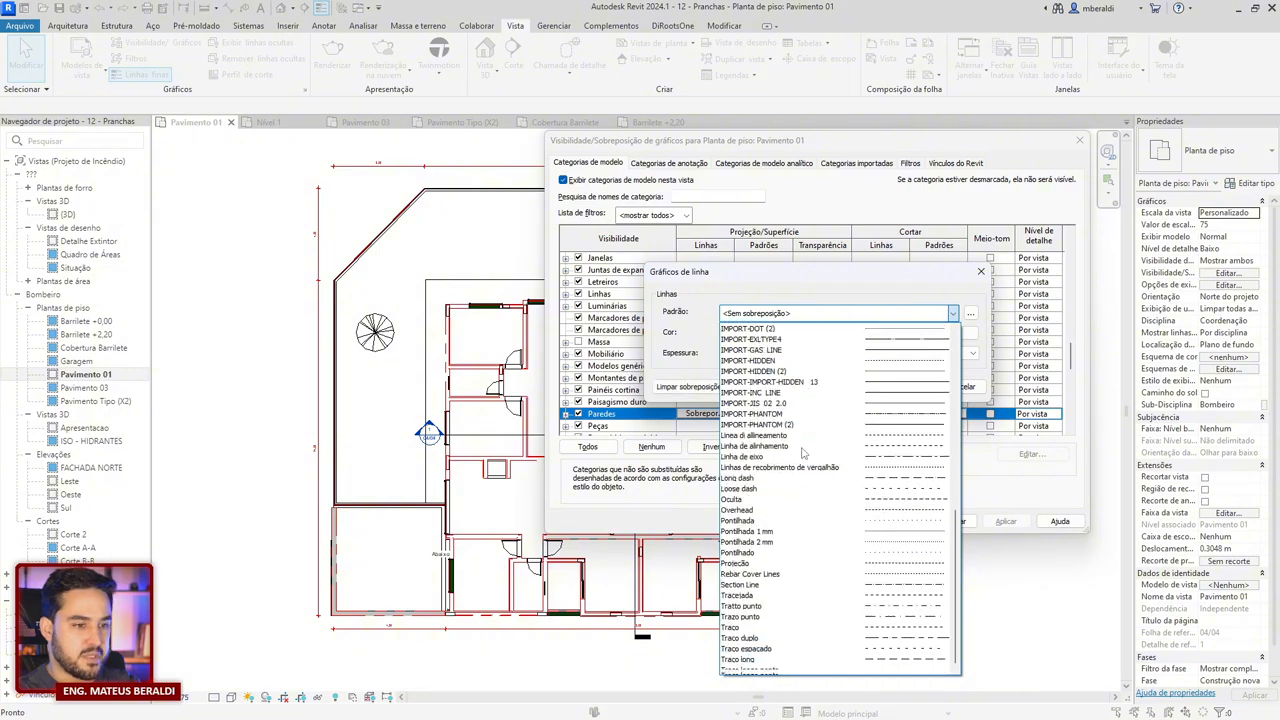
pyautogui.click(767, 511)
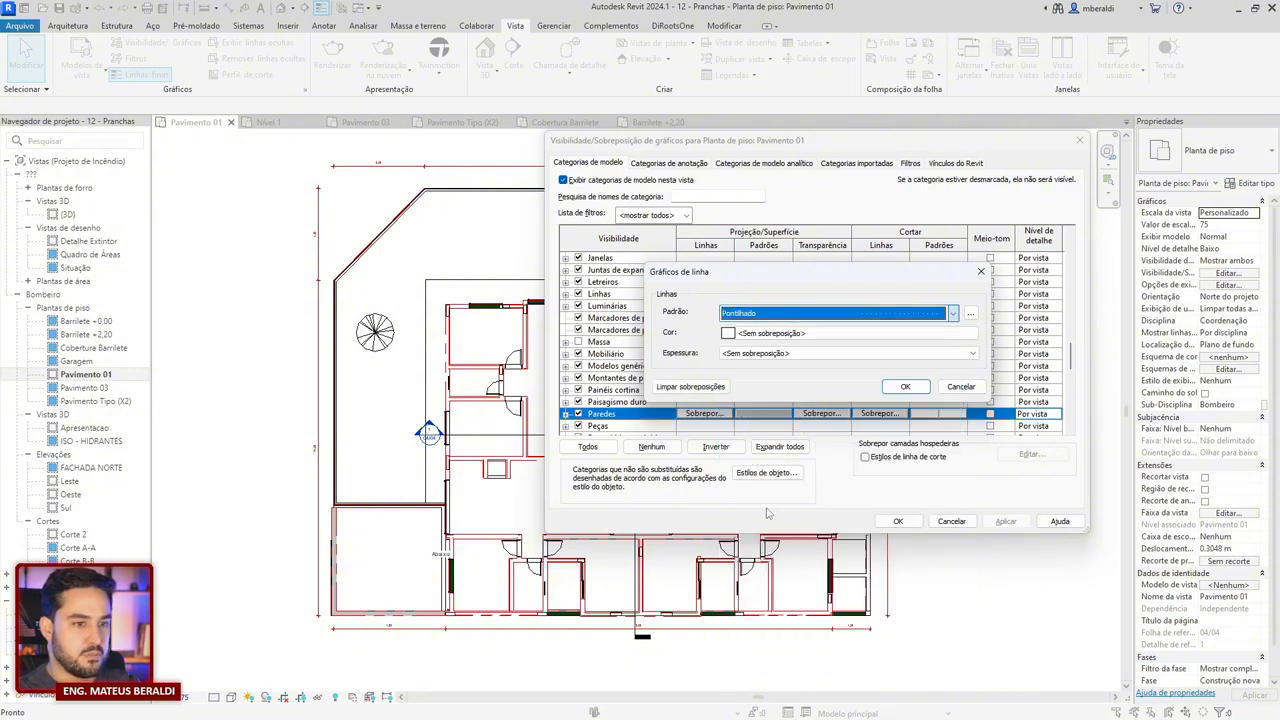
pyautogui.click(784, 341)
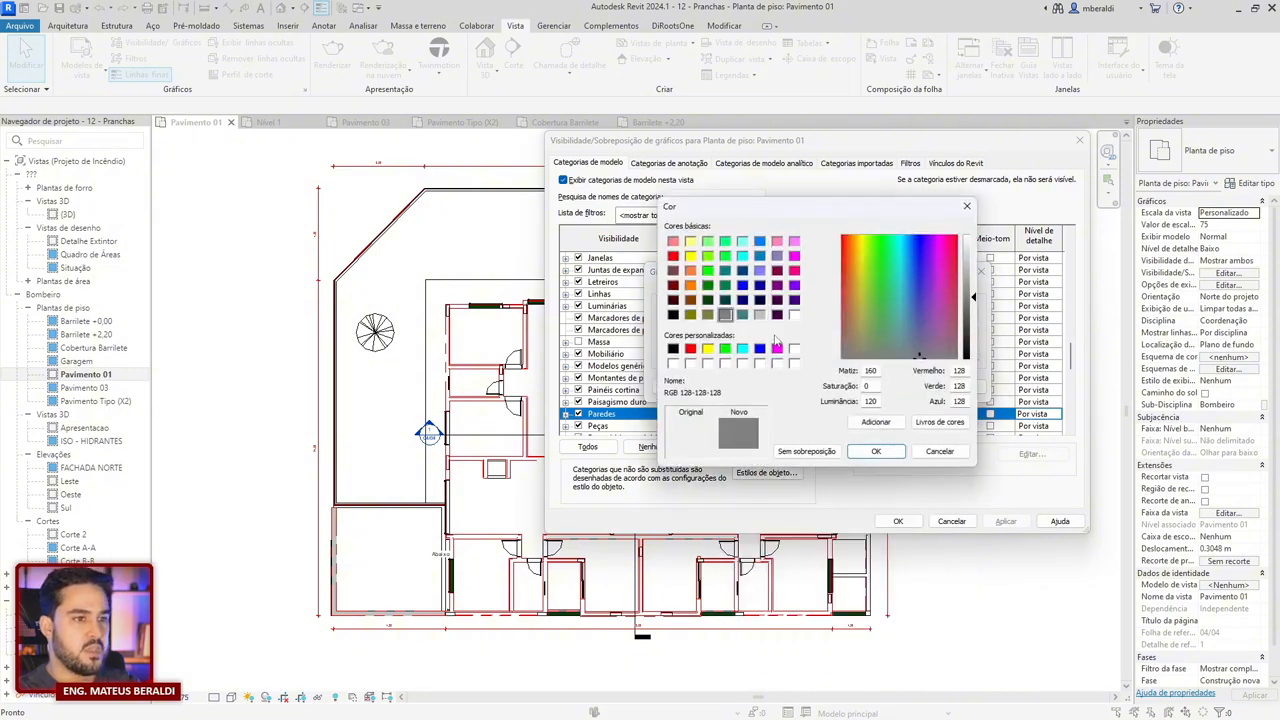
pyautogui.click(742, 286)
pyautogui.click(876, 451)
# - Change the Paredes cut line override to the Overhead pattern with line weight 2 and confirm it
pyautogui.click(820, 313)
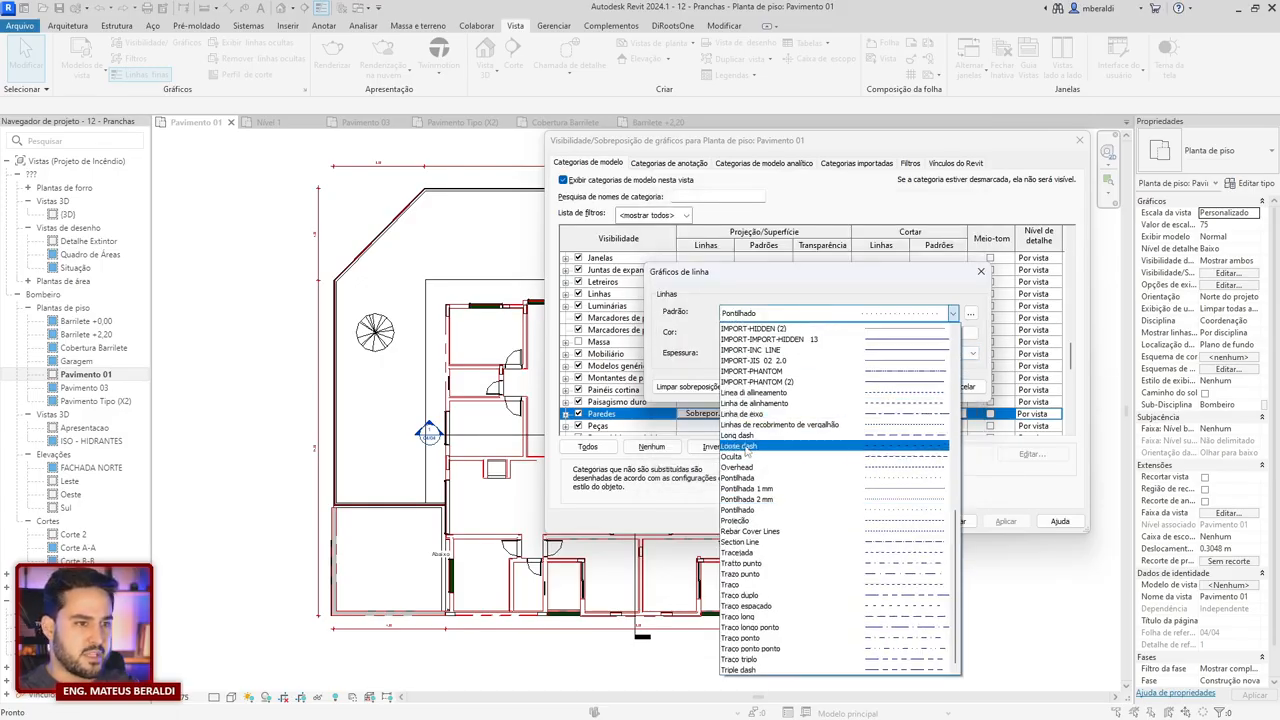
pyautogui.click(826, 467)
pyautogui.click(826, 353)
pyautogui.click(760, 390)
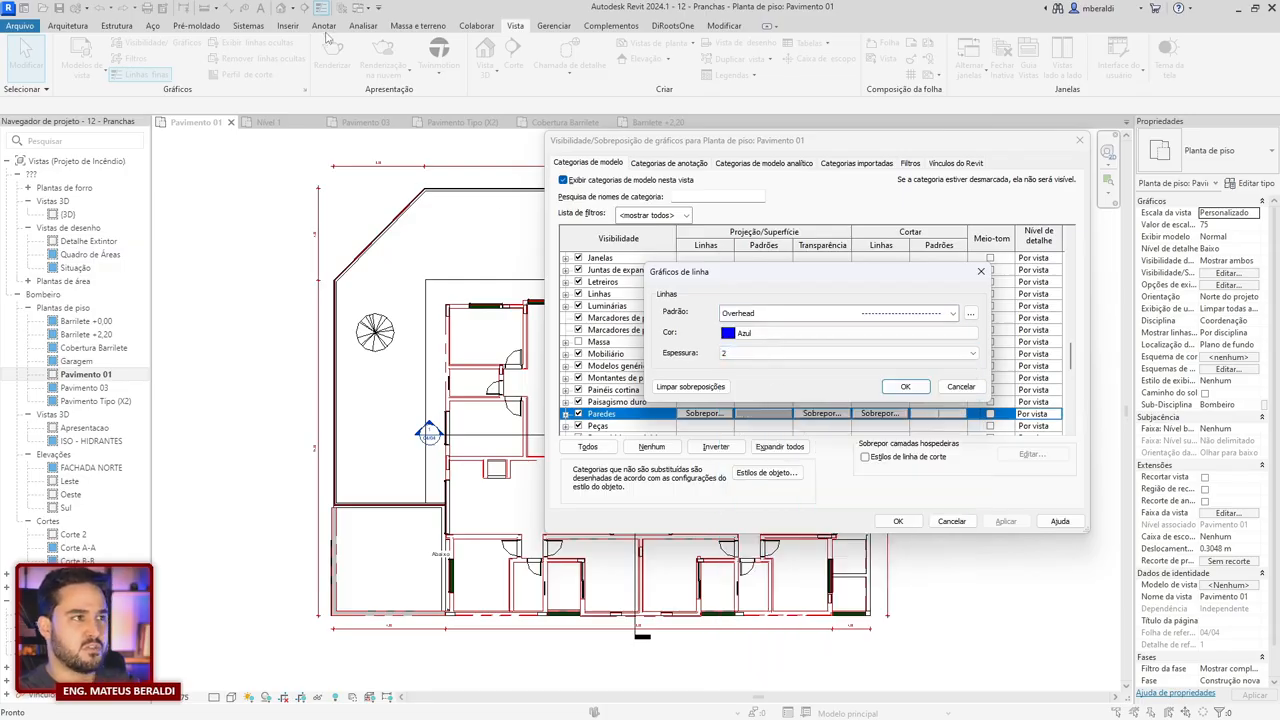
pyautogui.click(898, 392)
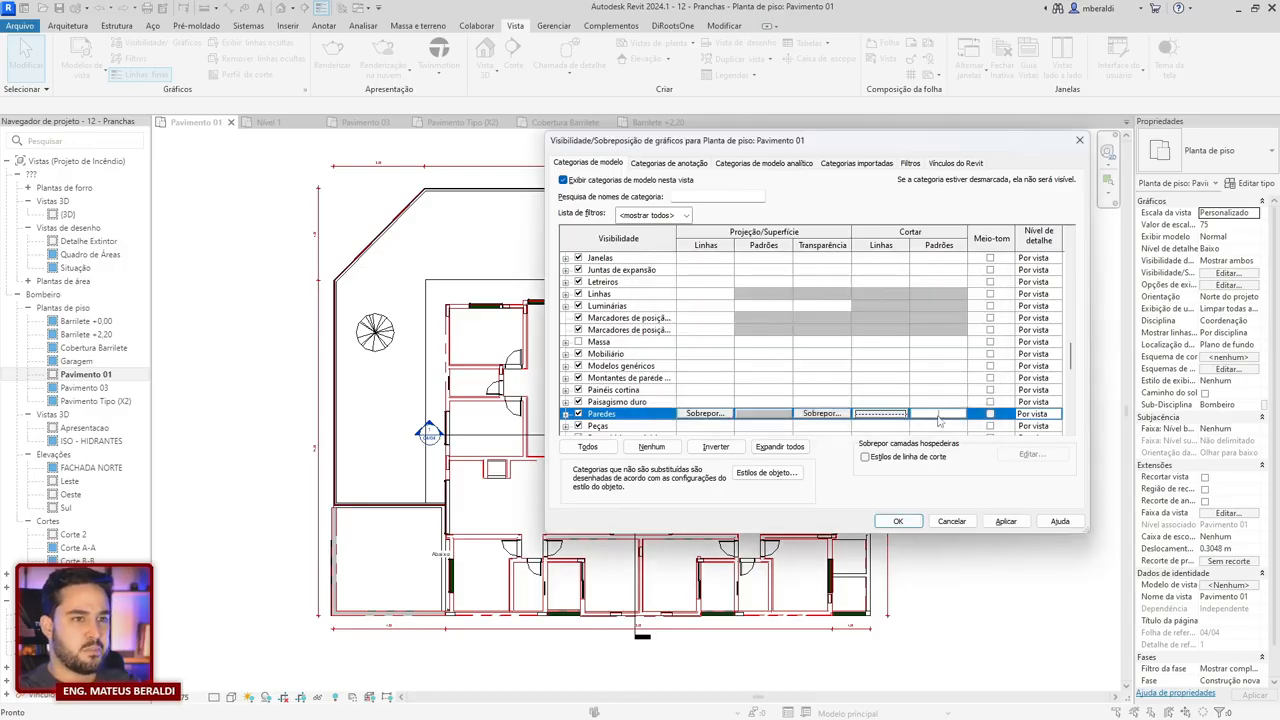
# - Override the Paredes cut fill with an Areia foreground pattern in blue
pyautogui.click(938, 416)
pyautogui.click(938, 416)
pyautogui.click(840, 179)
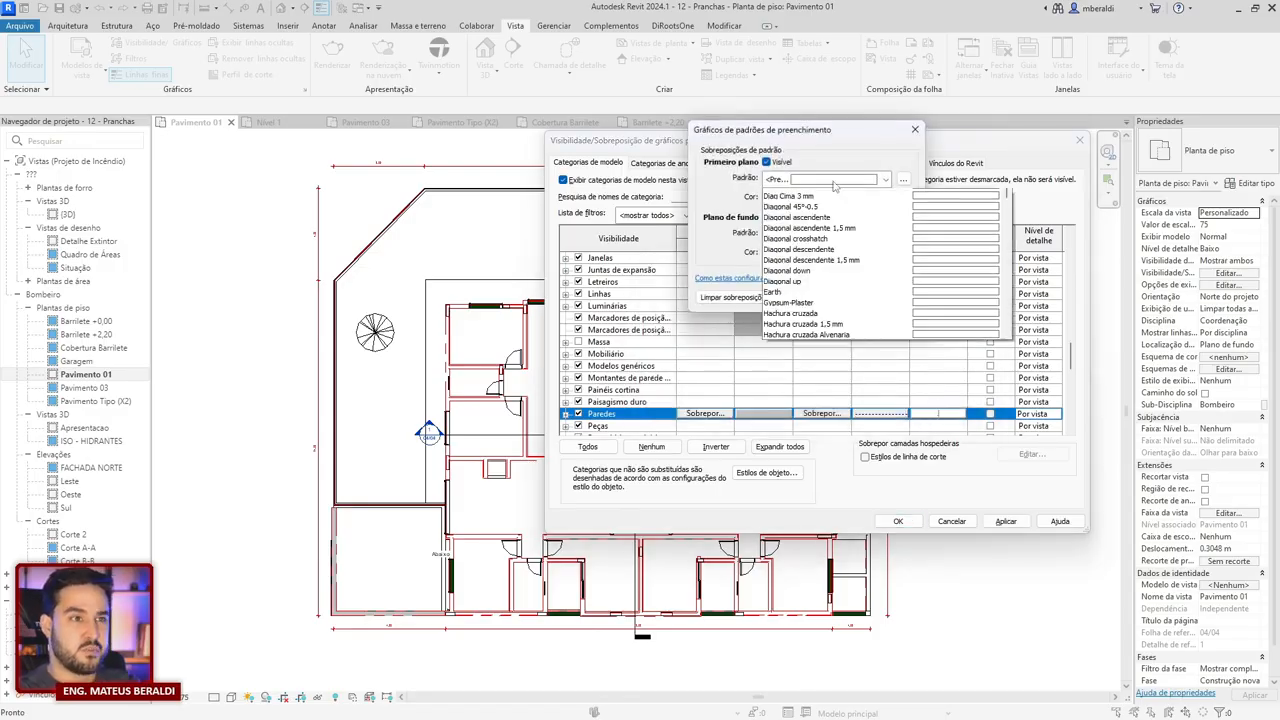
pyautogui.scroll(-4, 854, 240)
pyautogui.scroll(5, 856, 316)
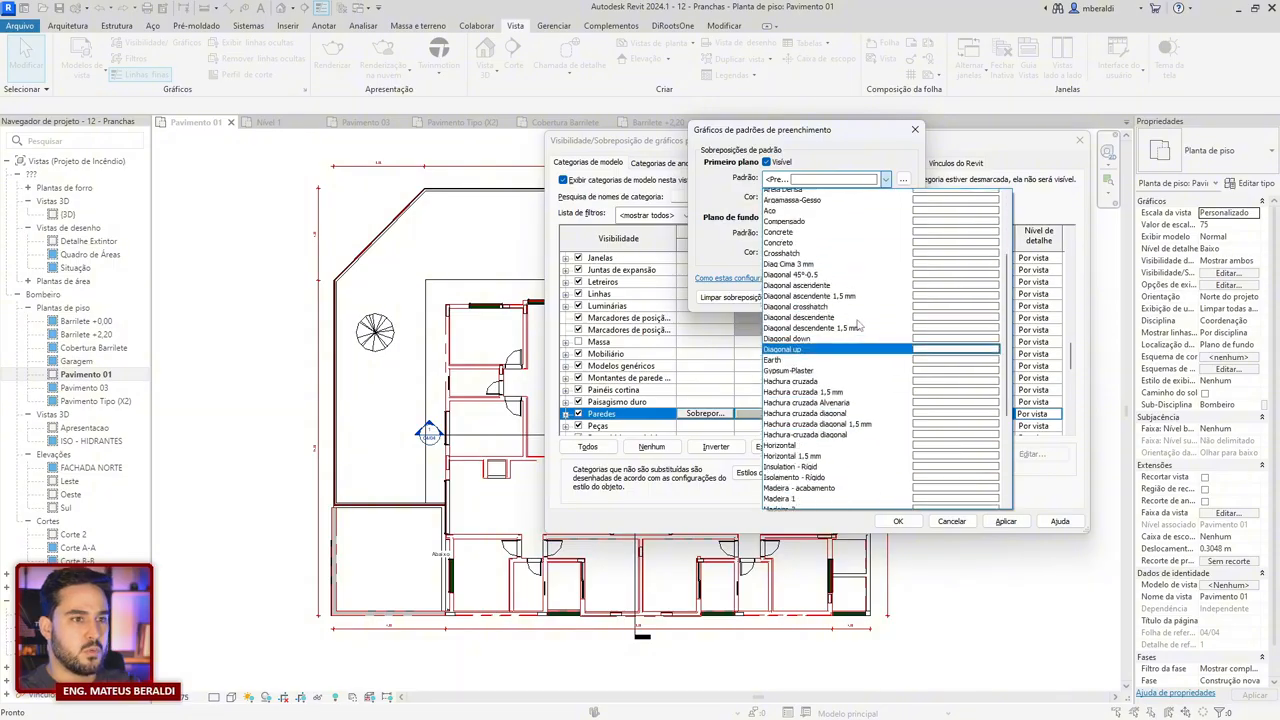
pyautogui.click(805, 205)
pyautogui.click(785, 198)
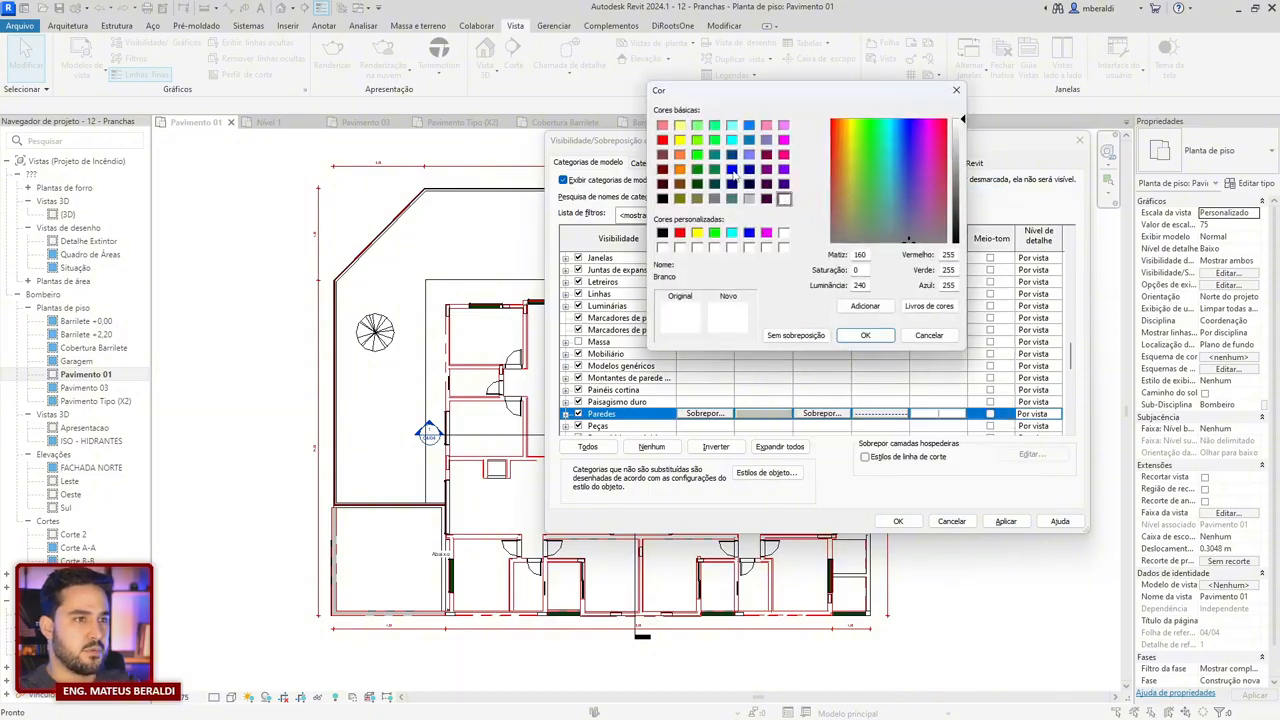
pyautogui.click(731, 169)
pyautogui.click(864, 336)
pyautogui.click(840, 179)
pyautogui.scroll(-1, 800, 290)
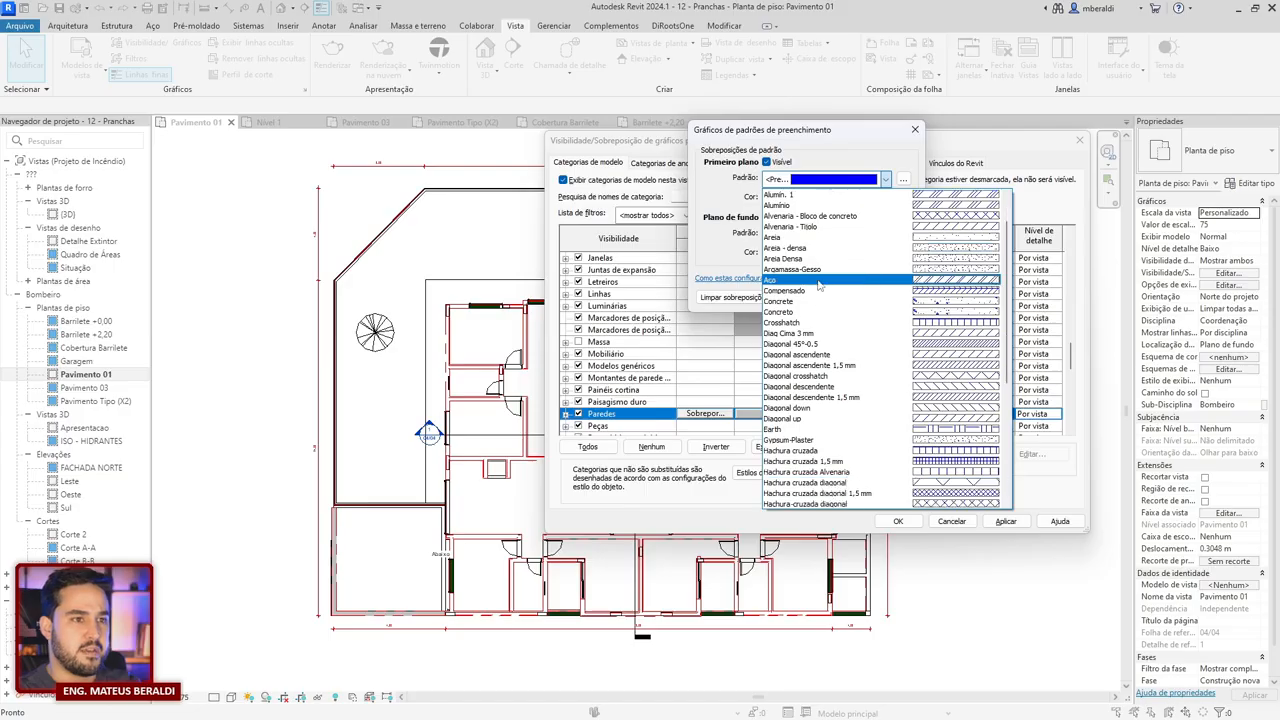
pyautogui.scroll(2, 795, 300)
pyautogui.click(800, 301)
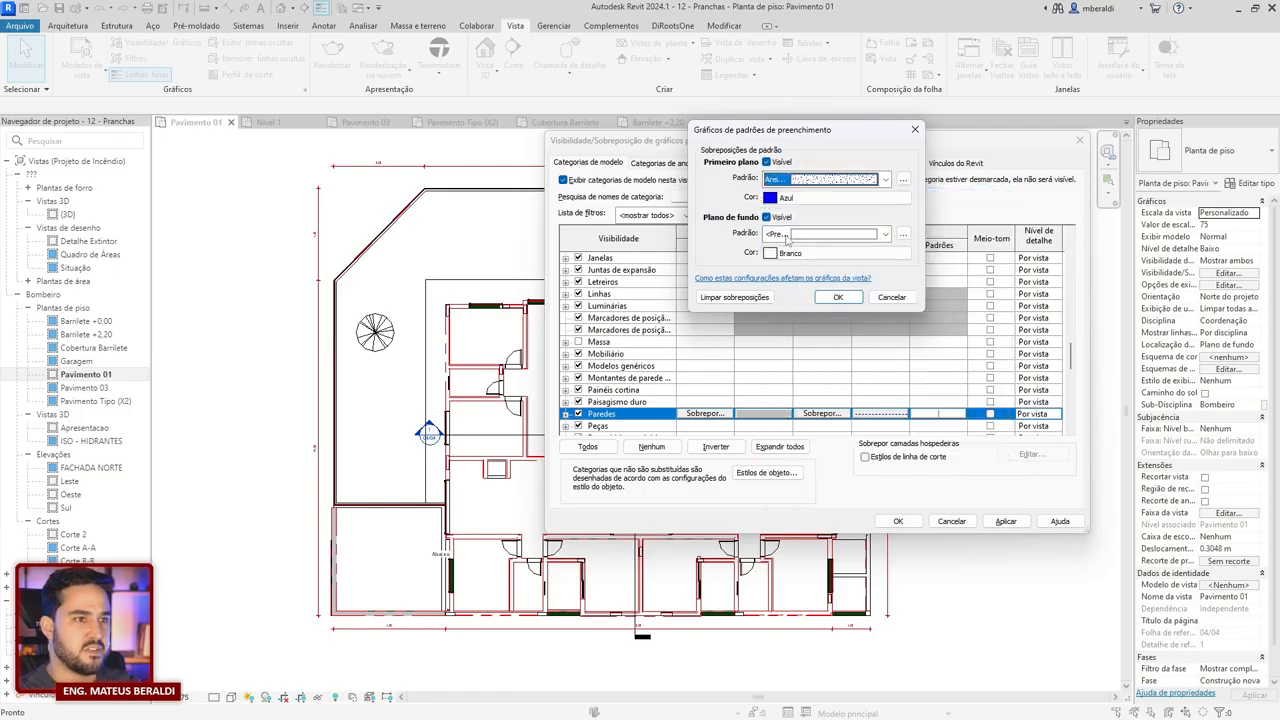
# - Choose a background pattern in blue for the Paredes cut fill and confirm the view's graphics overrides
pyautogui.click(787, 236)
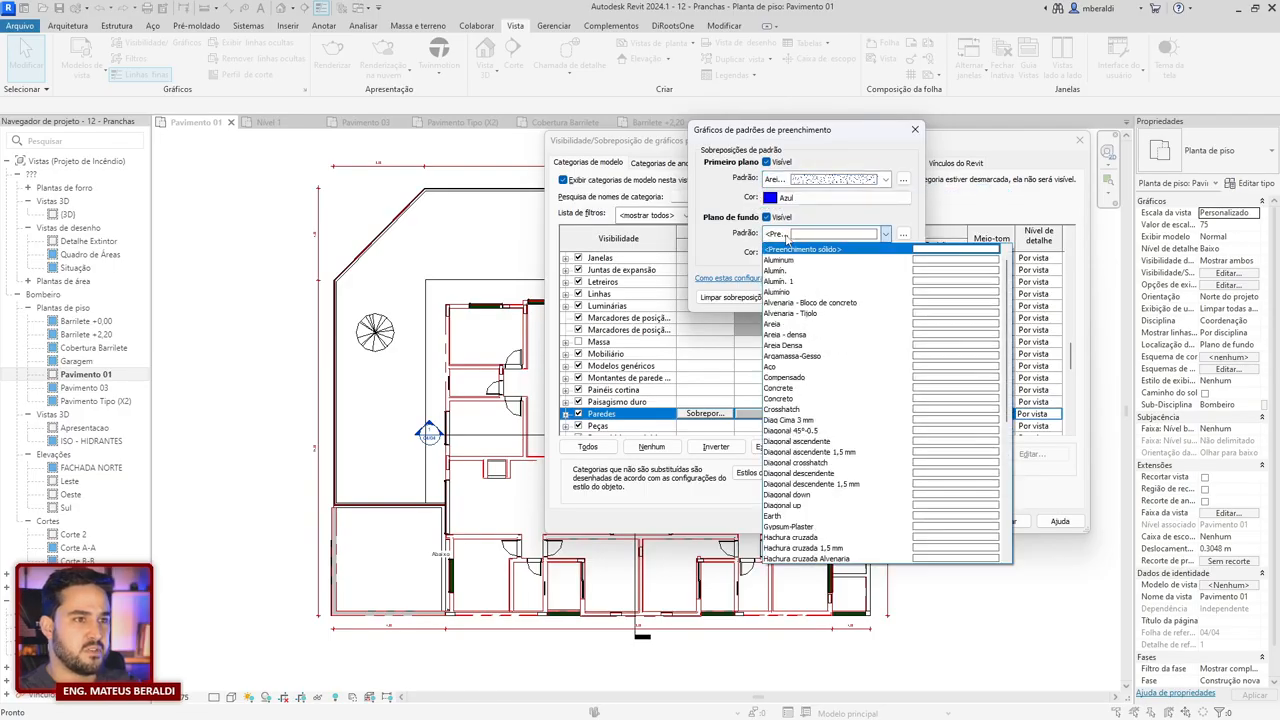
pyautogui.click(795, 340)
pyautogui.click(800, 252)
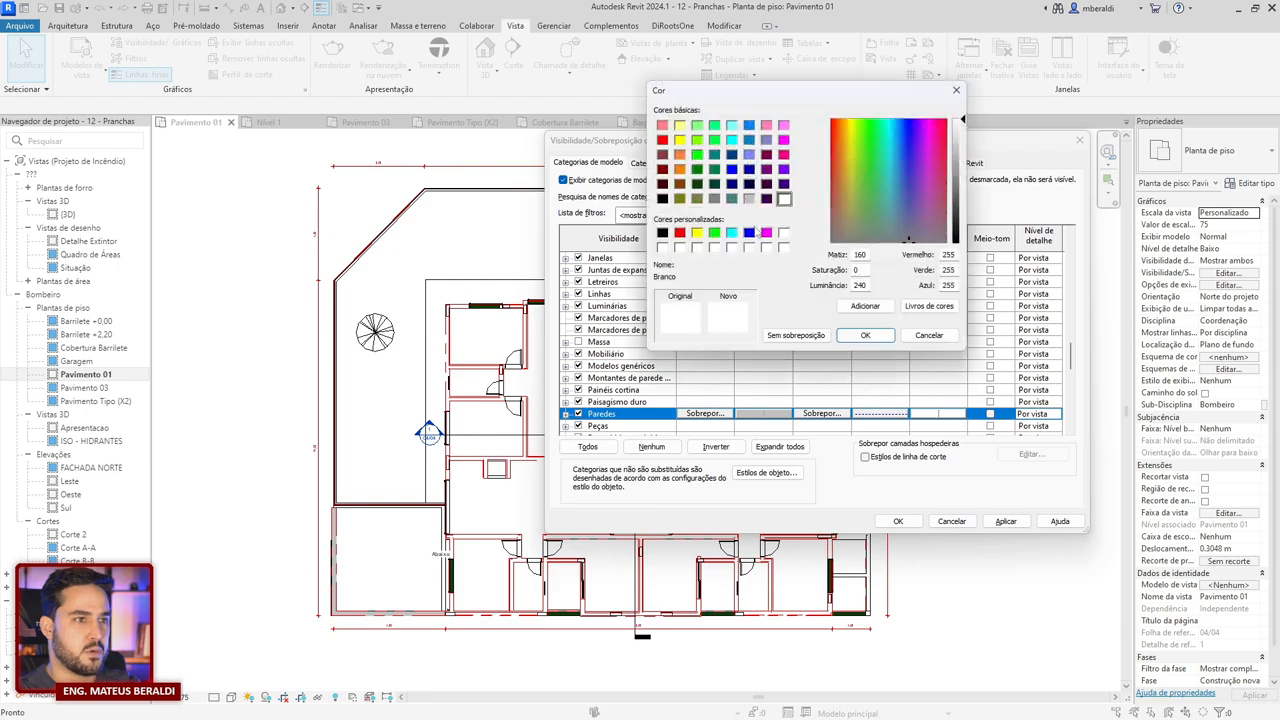
pyautogui.click(749, 232)
pyautogui.click(865, 335)
pyautogui.click(914, 521)
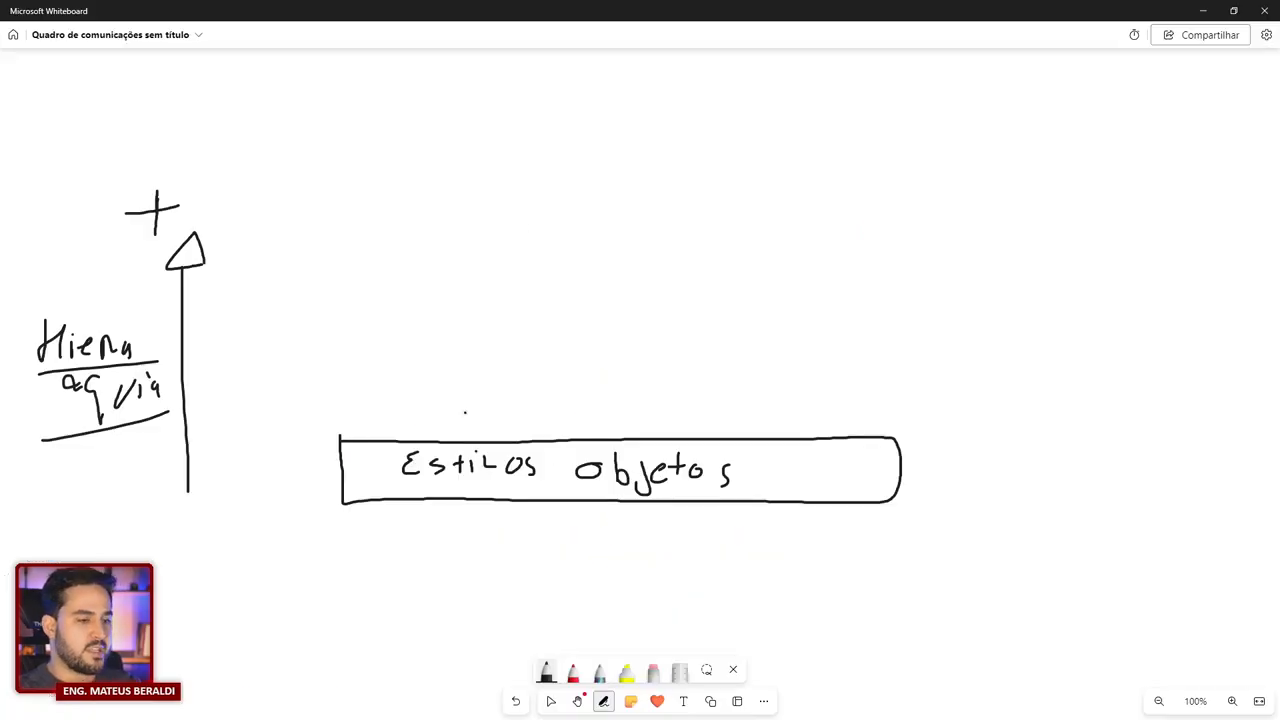
# - Switch to Microsoft Whiteboard and draw a red box on top of "Estilos Objetos" with "Visi/Graf" handwritten inside
pyautogui.click(572, 672)
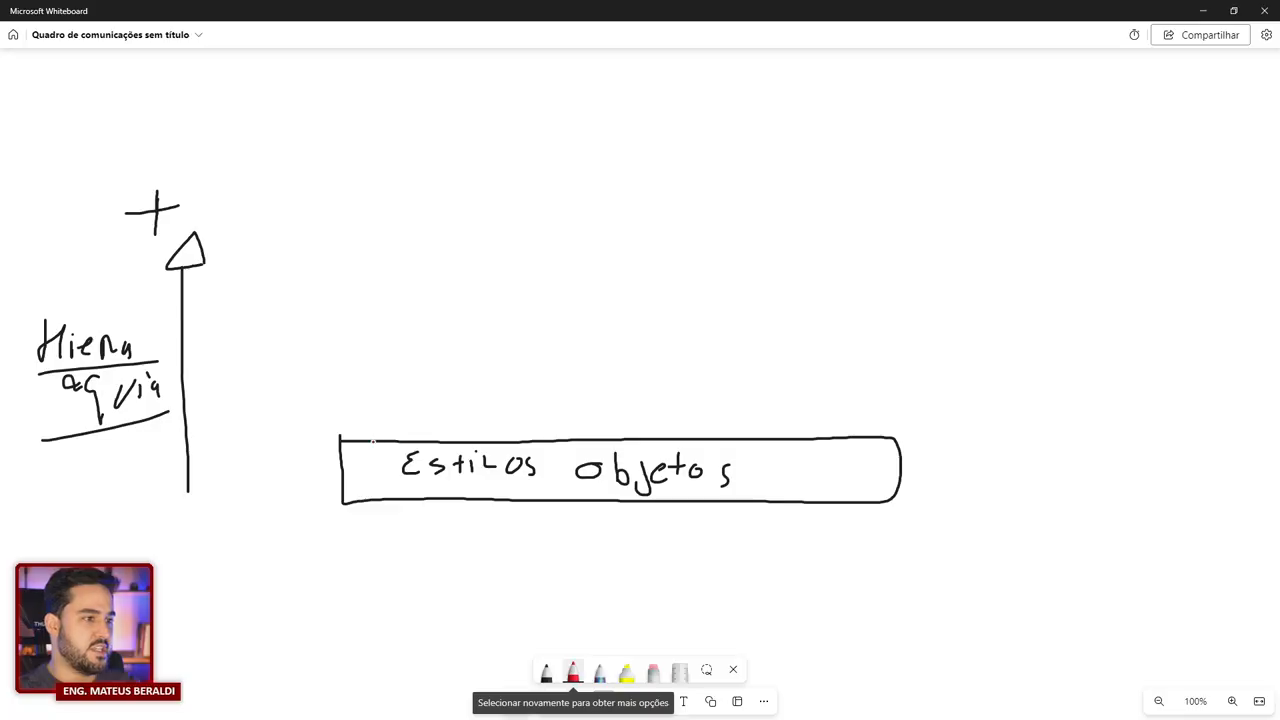
pyautogui.moveTo(373, 440)
pyautogui.mouseDown()
pyautogui.moveTo(370, 350)
pyautogui.moveTo(830, 348)
pyautogui.moveTo(841, 434)
pyautogui.mouseUp()
pyautogui.moveTo(388, 385)
pyautogui.mouseDown()
pyautogui.moveTo(416, 375)
pyautogui.moveTo(425, 406)
pyautogui.moveTo(456, 404)
pyautogui.mouseUp()
pyautogui.moveTo(505, 370); pyautogui.dragTo(471, 414)
pyautogui.moveTo(517, 395)
pyautogui.mouseDown()
pyautogui.moveTo(503, 412)
pyautogui.moveTo(535, 396)
pyautogui.mouseUp()
pyautogui.moveTo(550, 398); pyautogui.dragTo(545, 415)
pyautogui.moveTo(575, 384); pyautogui.dragTo(568, 424)
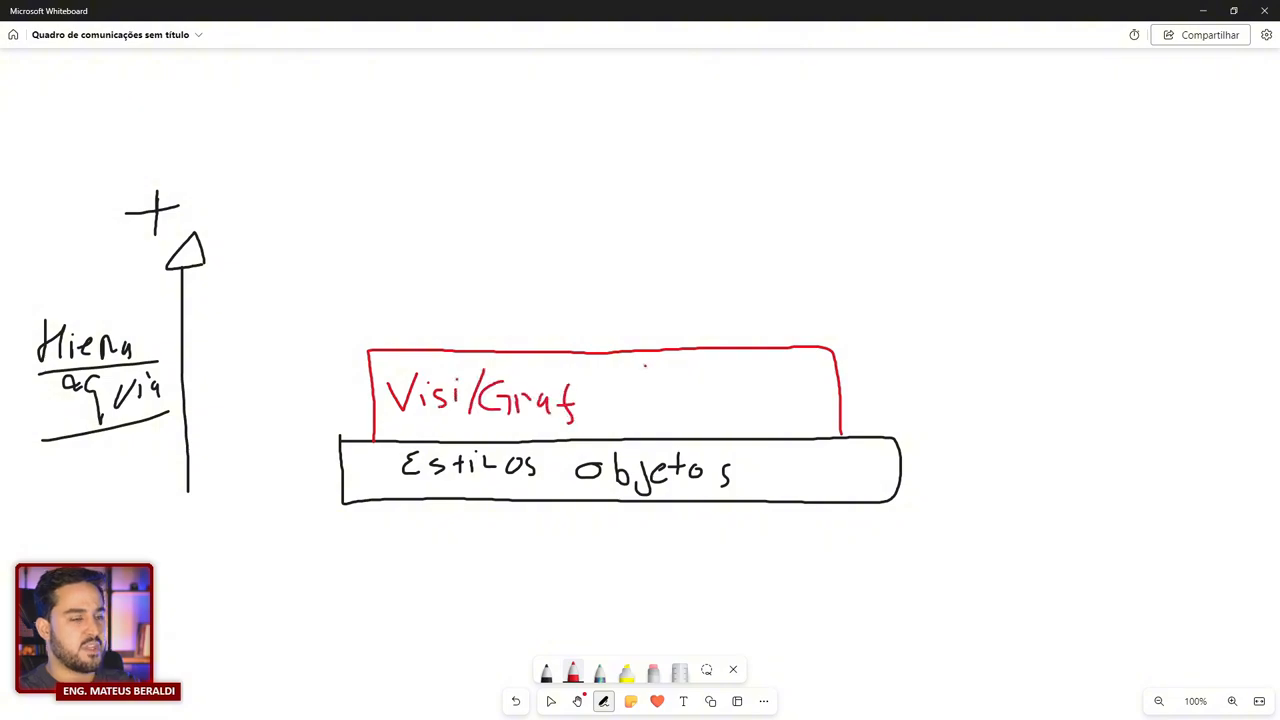
# - Complete the red label with a handwritten "(VG)" and draw a black stroke beside the two boxes
pyautogui.moveTo(645, 366)
pyautogui.mouseDown()
pyautogui.moveTo(641, 425)
pyautogui.moveTo(683, 378)
pyautogui.mouseUp()
pyautogui.moveTo(716, 382)
pyautogui.mouseDown()
pyautogui.moveTo(702, 418)
pyautogui.moveTo(737, 422)
pyautogui.mouseUp()
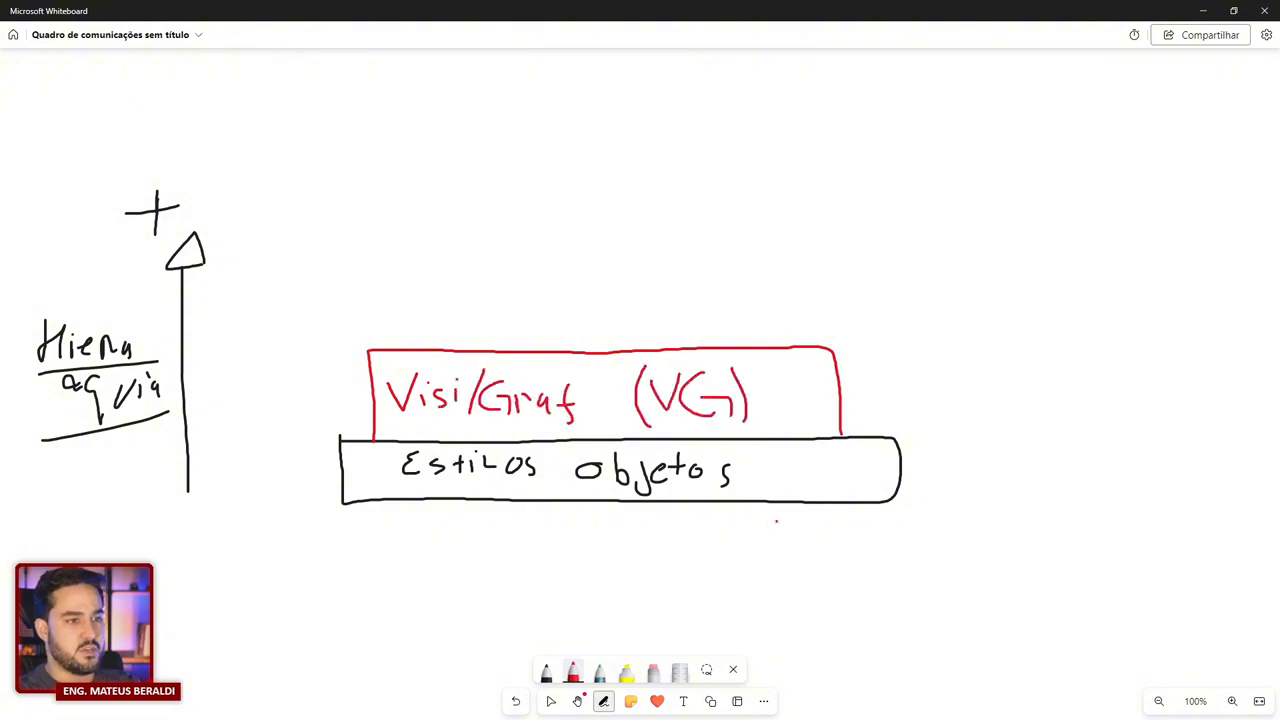
pyautogui.click(549, 679)
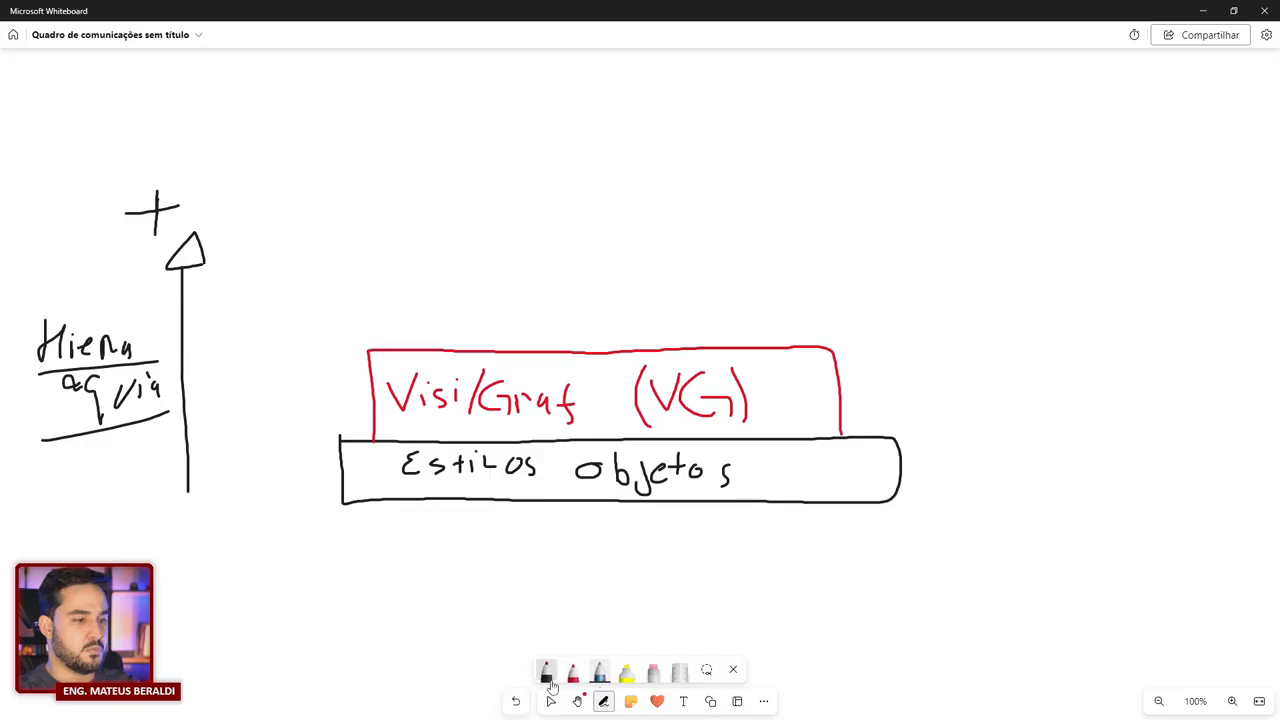
pyautogui.moveTo(891, 373)
pyautogui.mouseDown()
pyautogui.moveTo(908, 372)
pyautogui.moveTo(919, 450)
pyautogui.moveTo(932, 450)
pyautogui.moveTo(917, 452)
pyautogui.mouseUp()
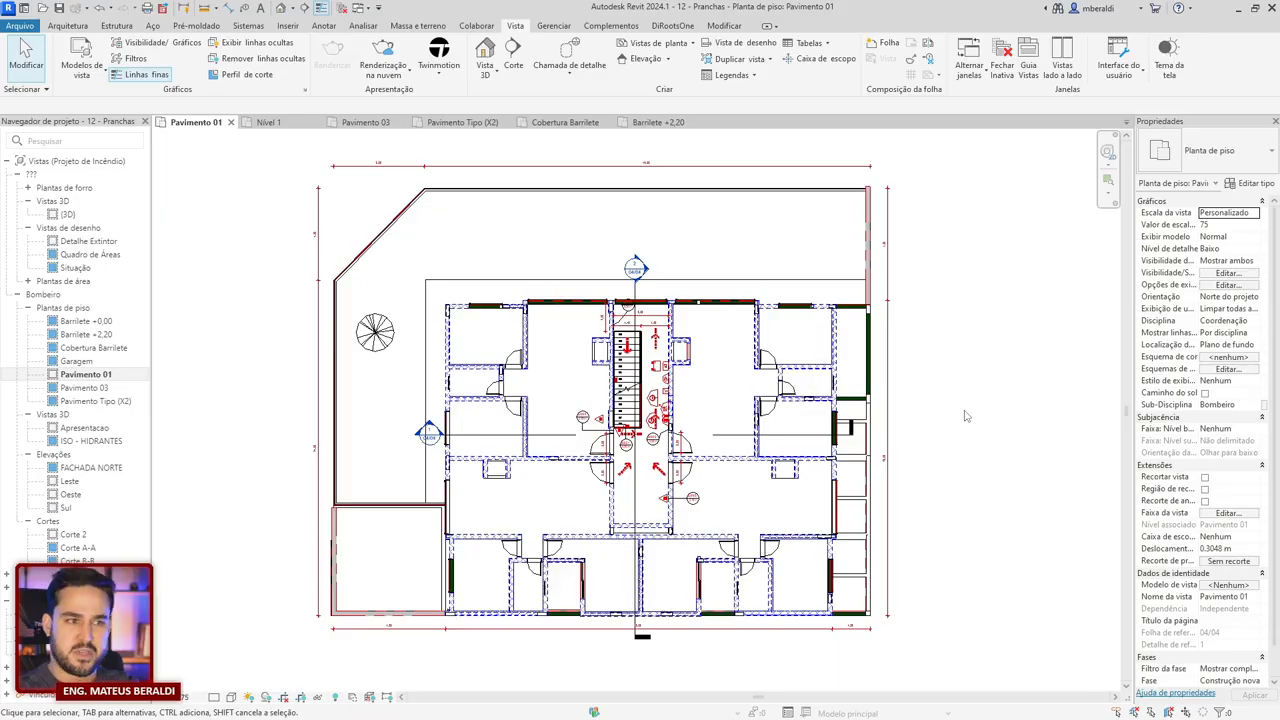
# - Return to Revit, inspect the overridden wall lines and fills around the Pavimento 01 corridor and select the wall closing its lower end
pyautogui.scroll(1, 978, 443)
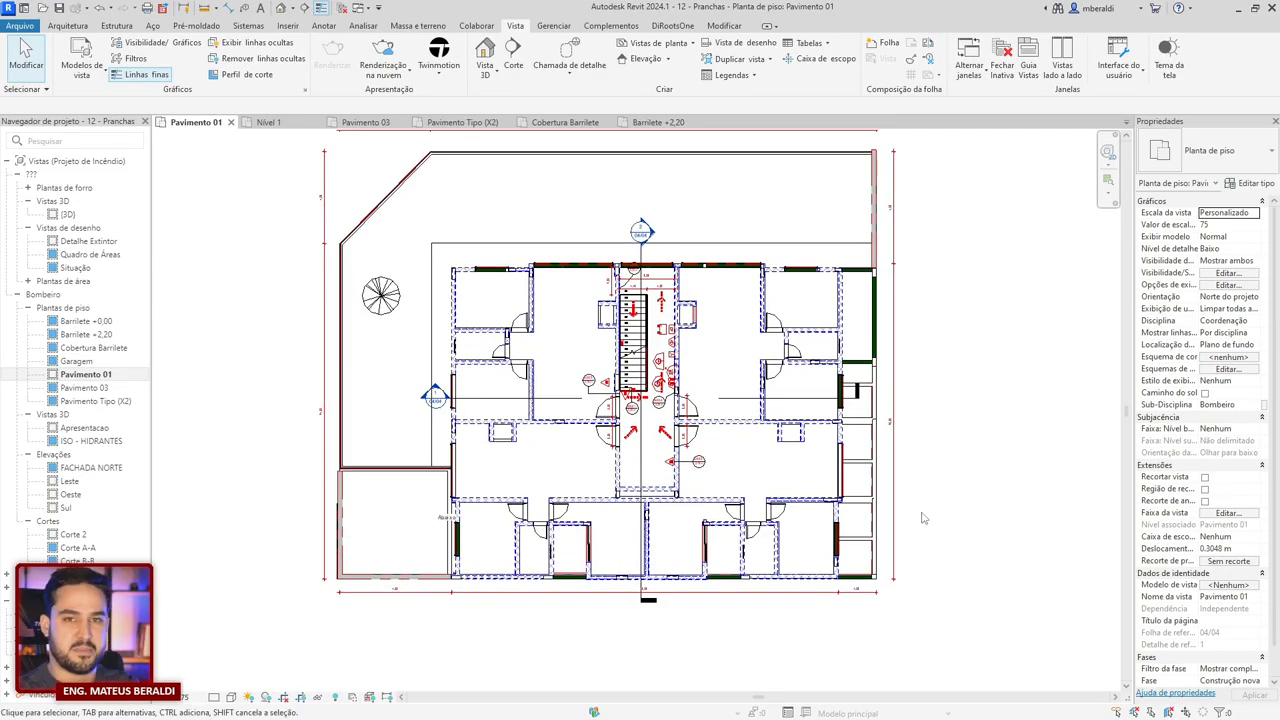
pyautogui.scroll(3, 657, 507)
pyautogui.scroll(3, 648, 476)
pyautogui.moveTo(627, 450); pyautogui.dragTo(623, 556, button='middle')
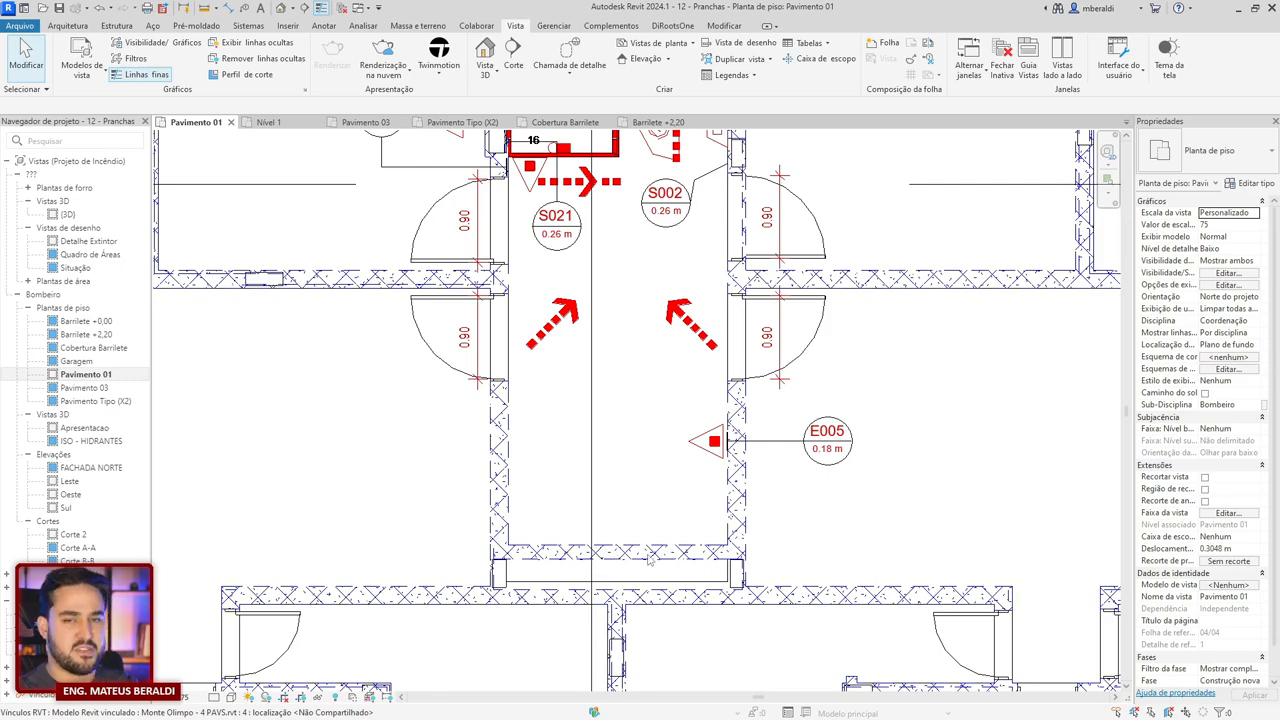
pyautogui.moveTo(648, 557); pyautogui.dragTo(634, 552, button='middle')
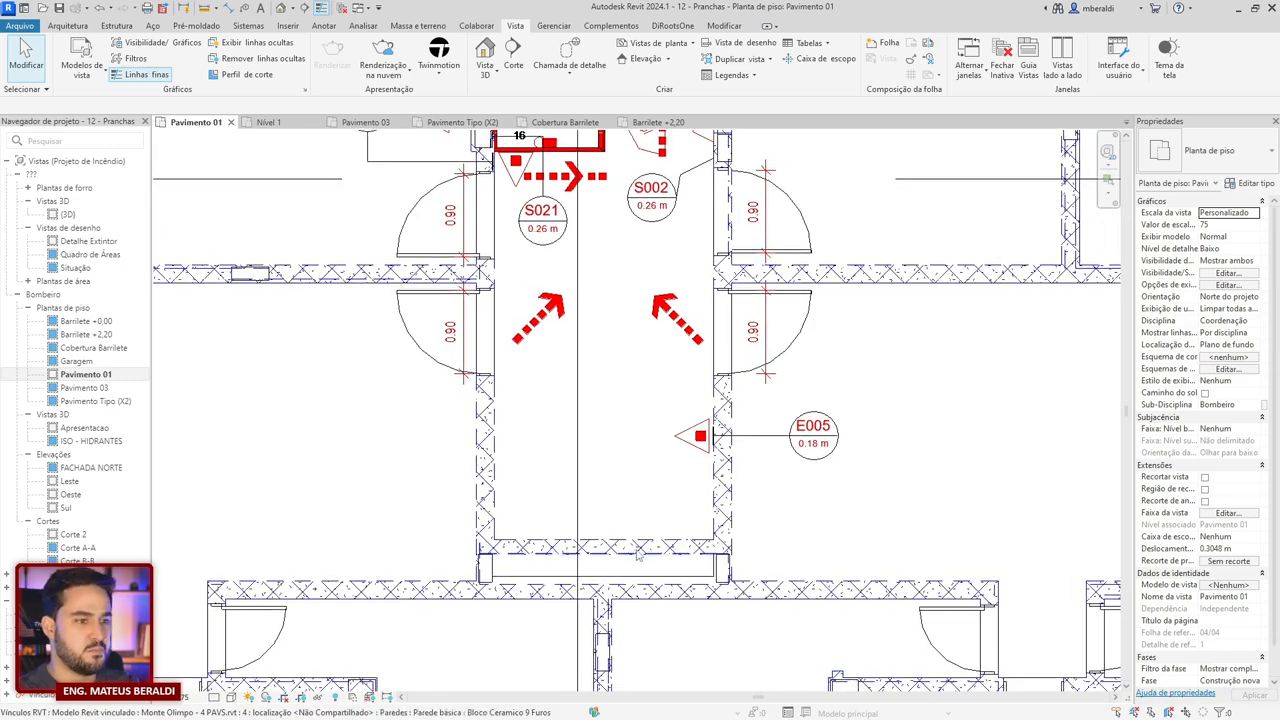
pyautogui.click(634, 548)
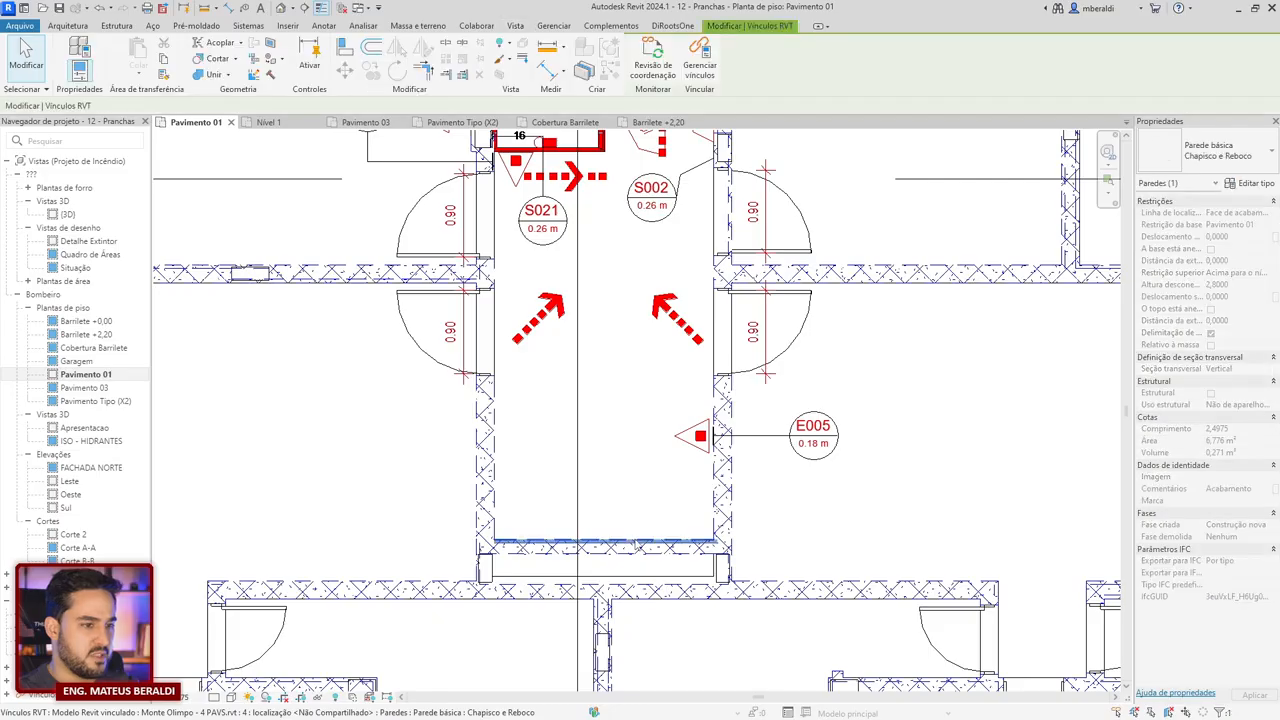
# - Open the element-specific view graphics override for the short Genérico - 200 mm wall beside the stair corridor, keeping the wall in view
pyautogui.rightClick(726, 308)
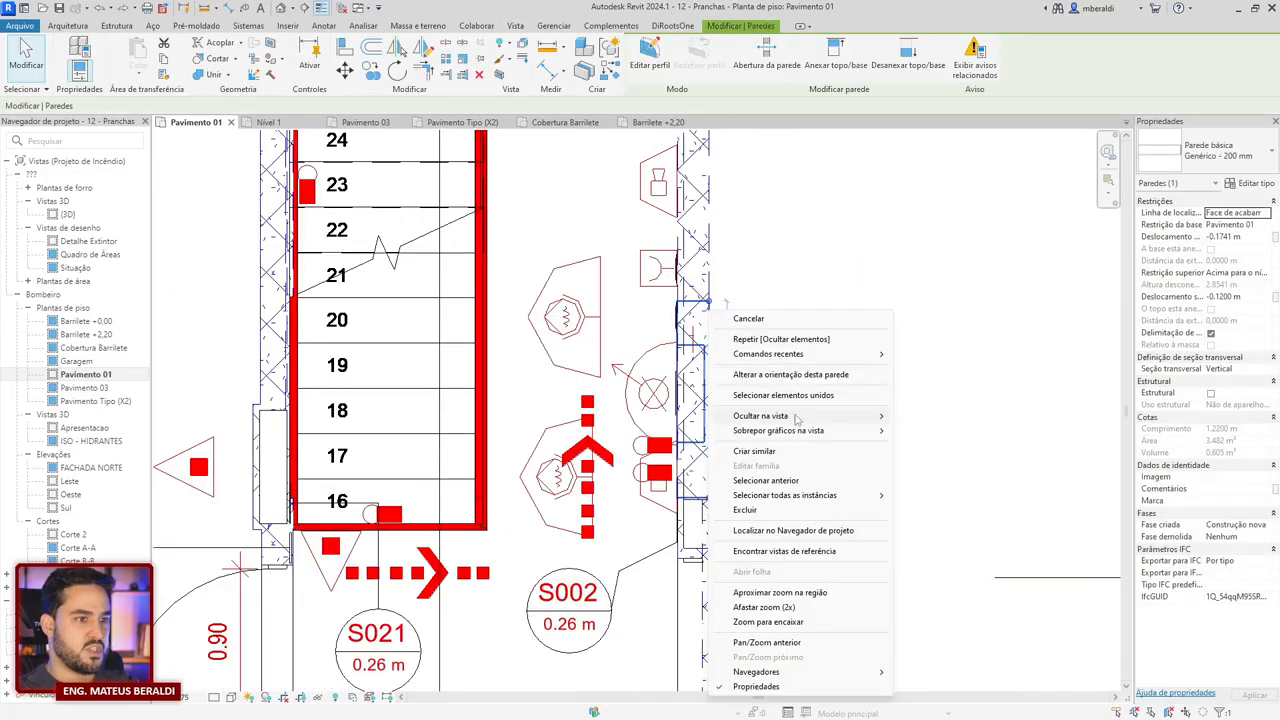
pyautogui.moveTo(822, 431)
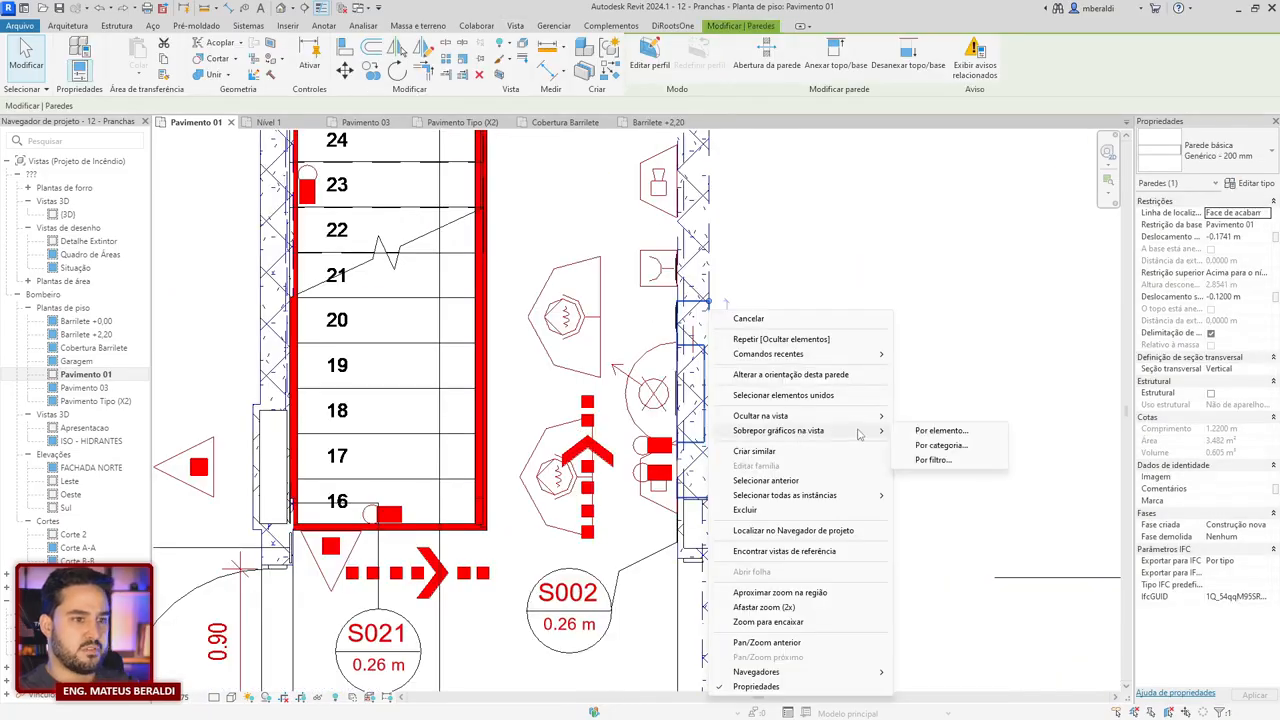
pyautogui.click(941, 431)
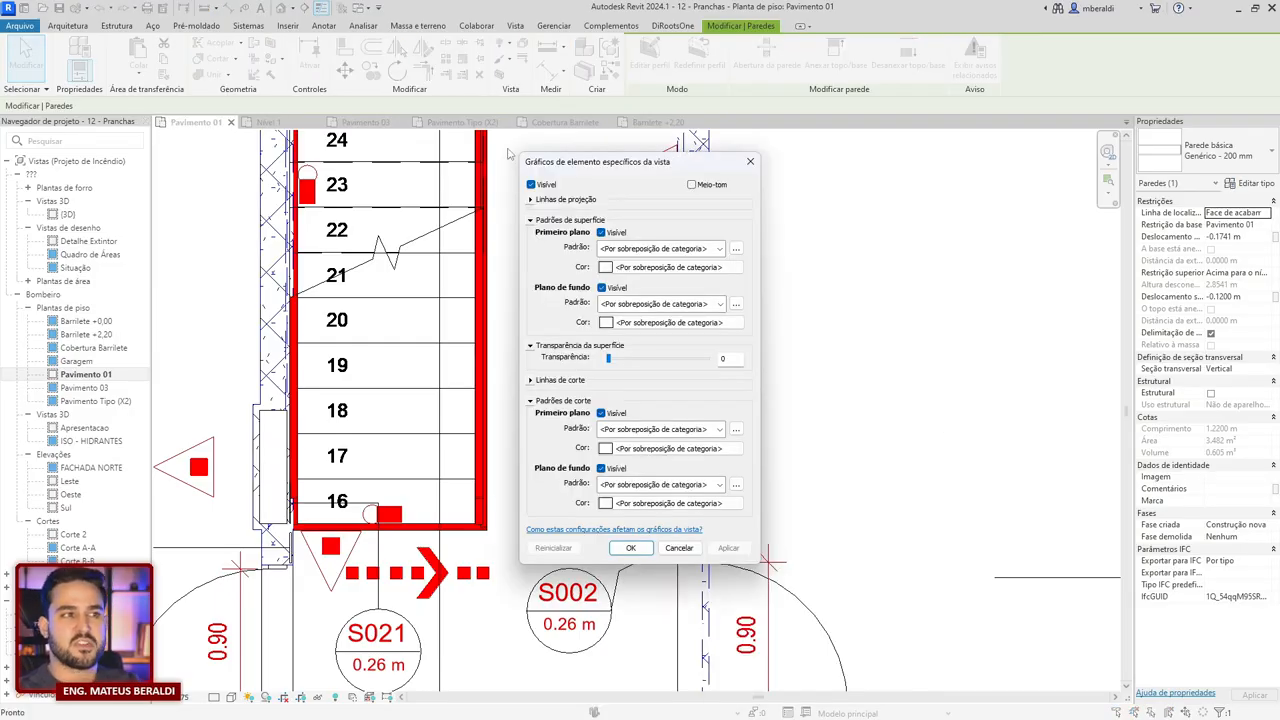
pyautogui.moveTo(575, 155); pyautogui.dragTo(868, 176)
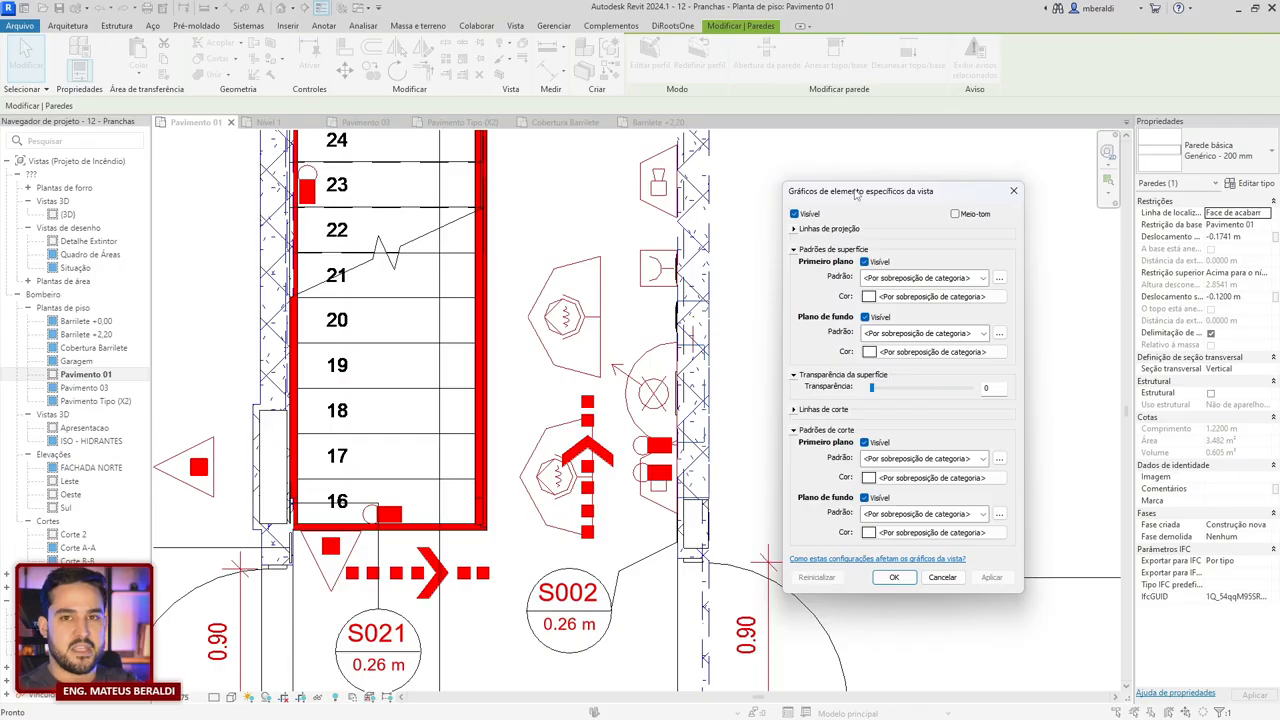
# - Override the wall's projection lines with a Sólido pattern, green colour RGB 000-255-064 and line weight 1
pyautogui.click(876, 229)
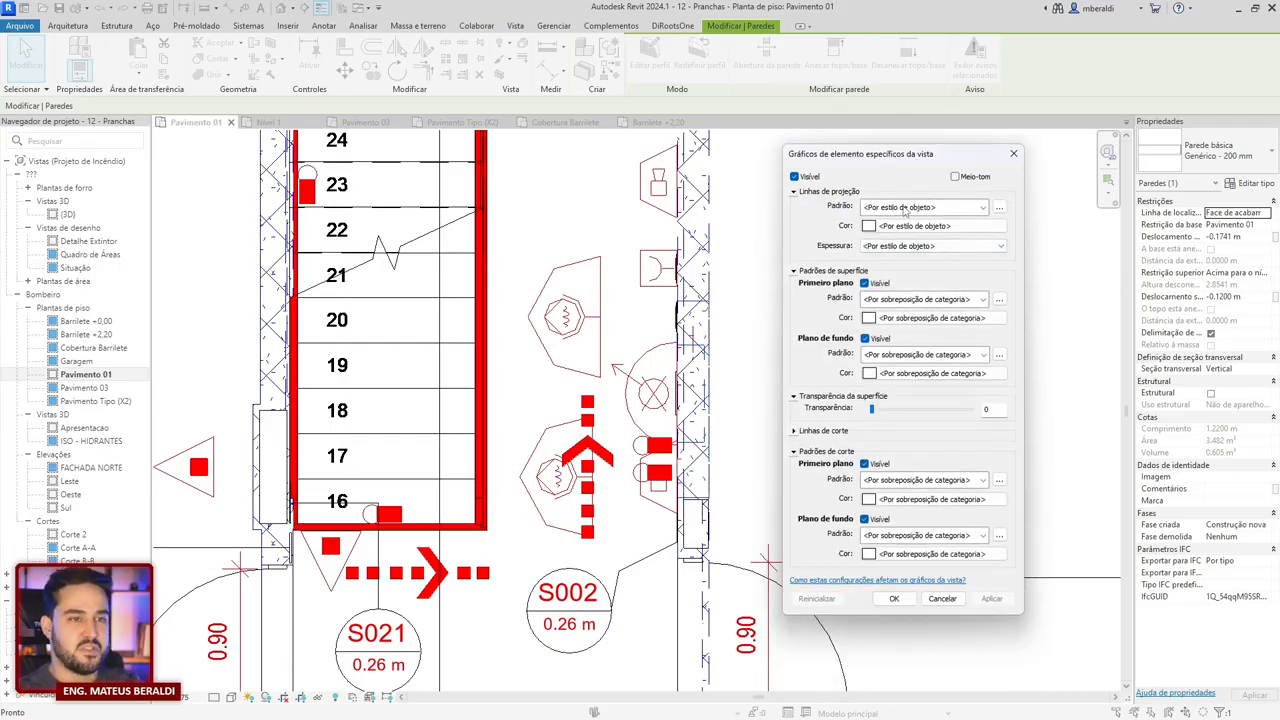
pyautogui.click(904, 208)
pyautogui.click(912, 233)
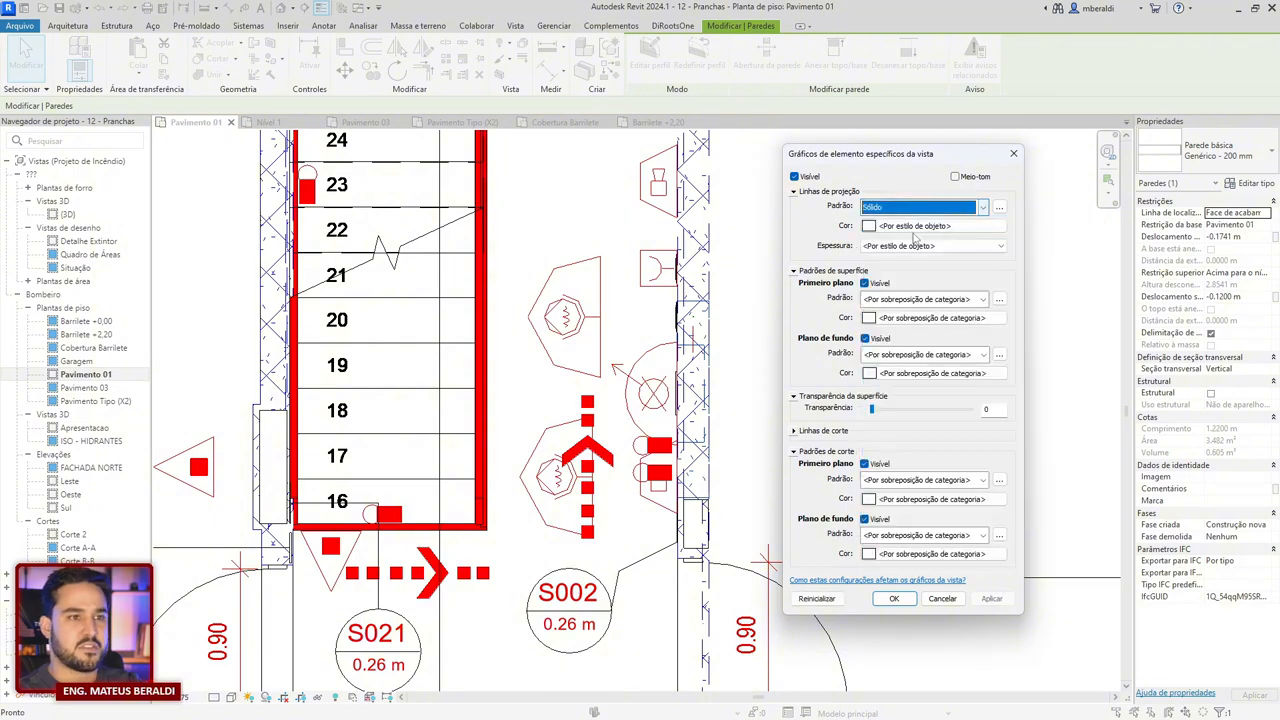
pyautogui.click(915, 226)
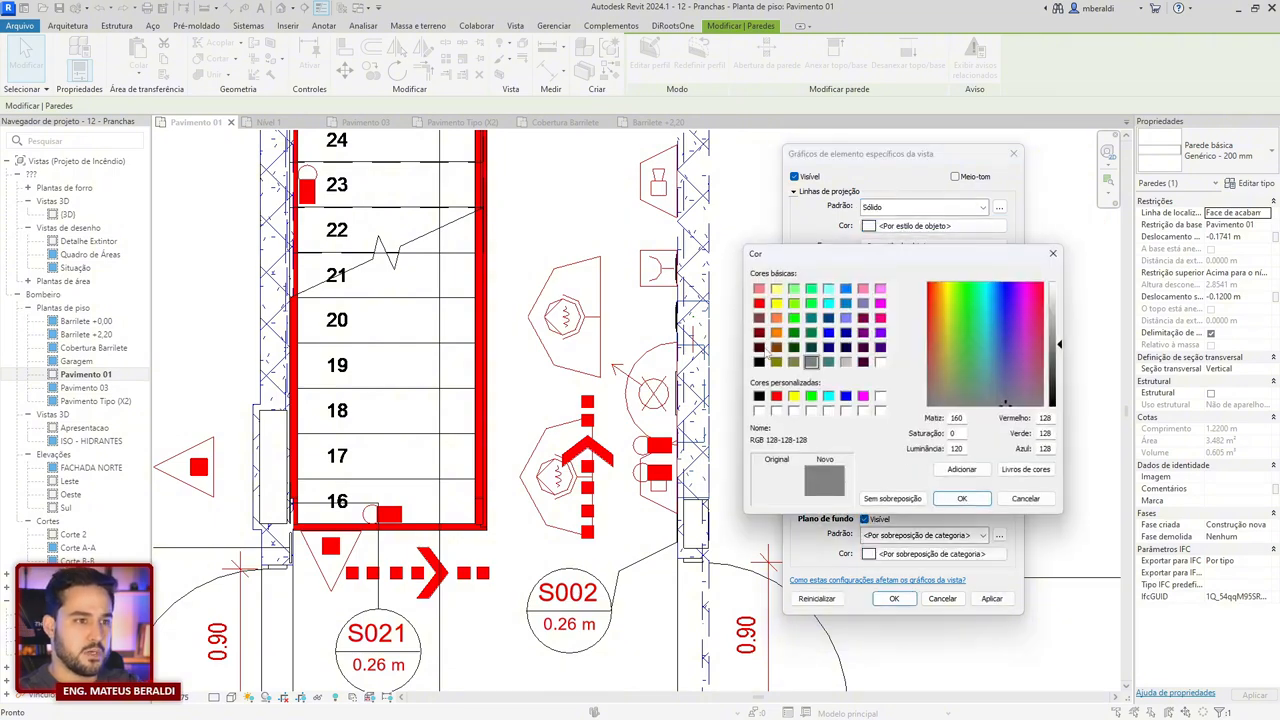
pyautogui.click(811, 303)
pyautogui.click(978, 498)
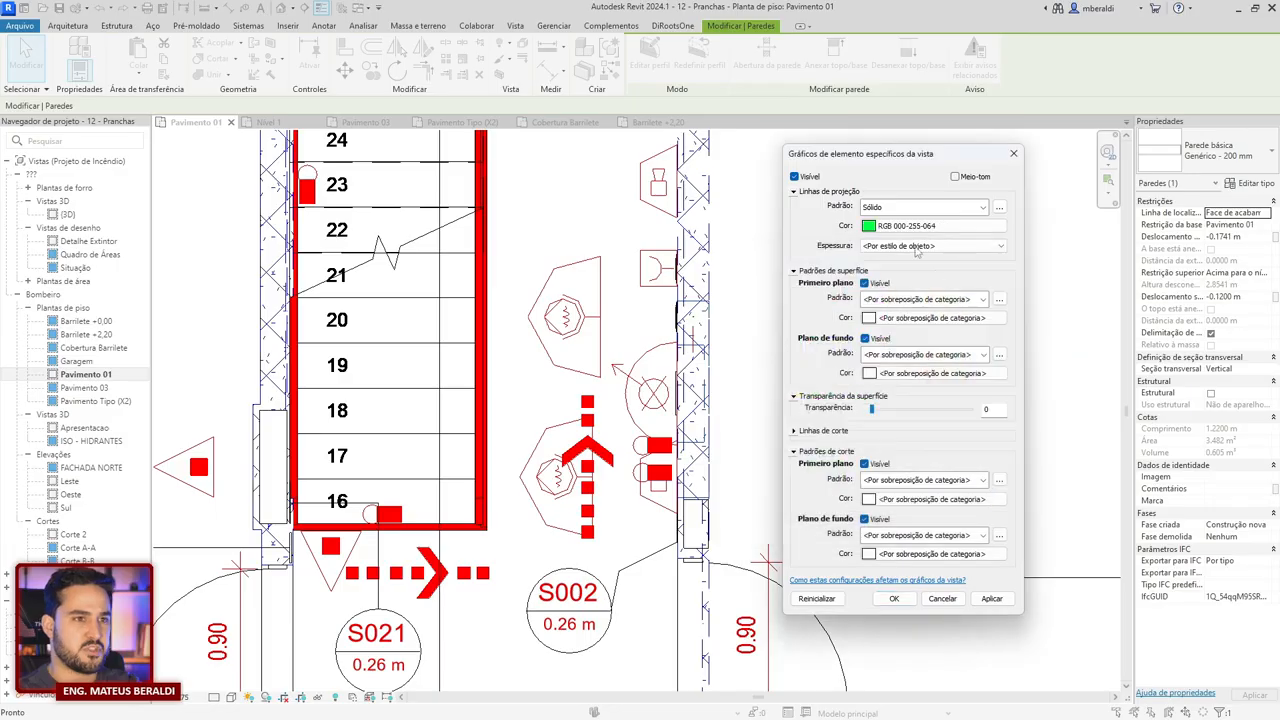
pyautogui.click(930, 245)
pyautogui.click(903, 263)
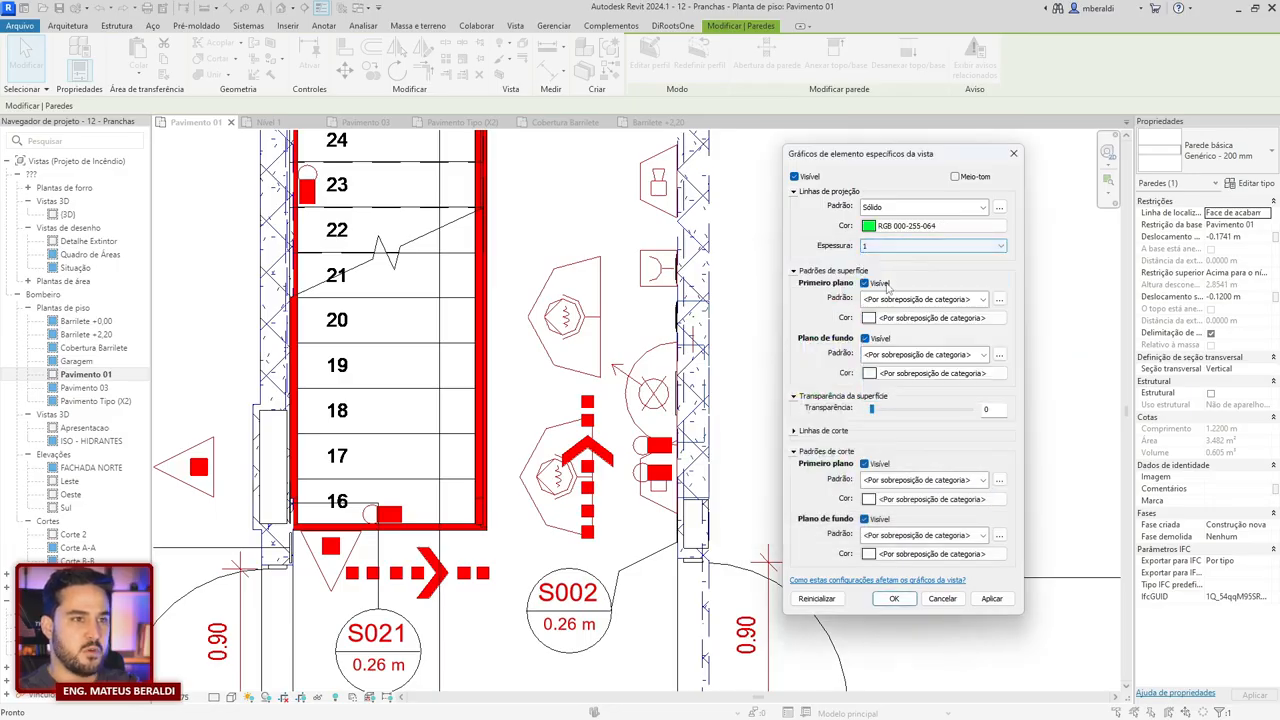
# - Override the wall's foreground and background surface patterns with solid fill in green RGB 000-255-064
pyautogui.click(918, 299)
pyautogui.click(906, 329)
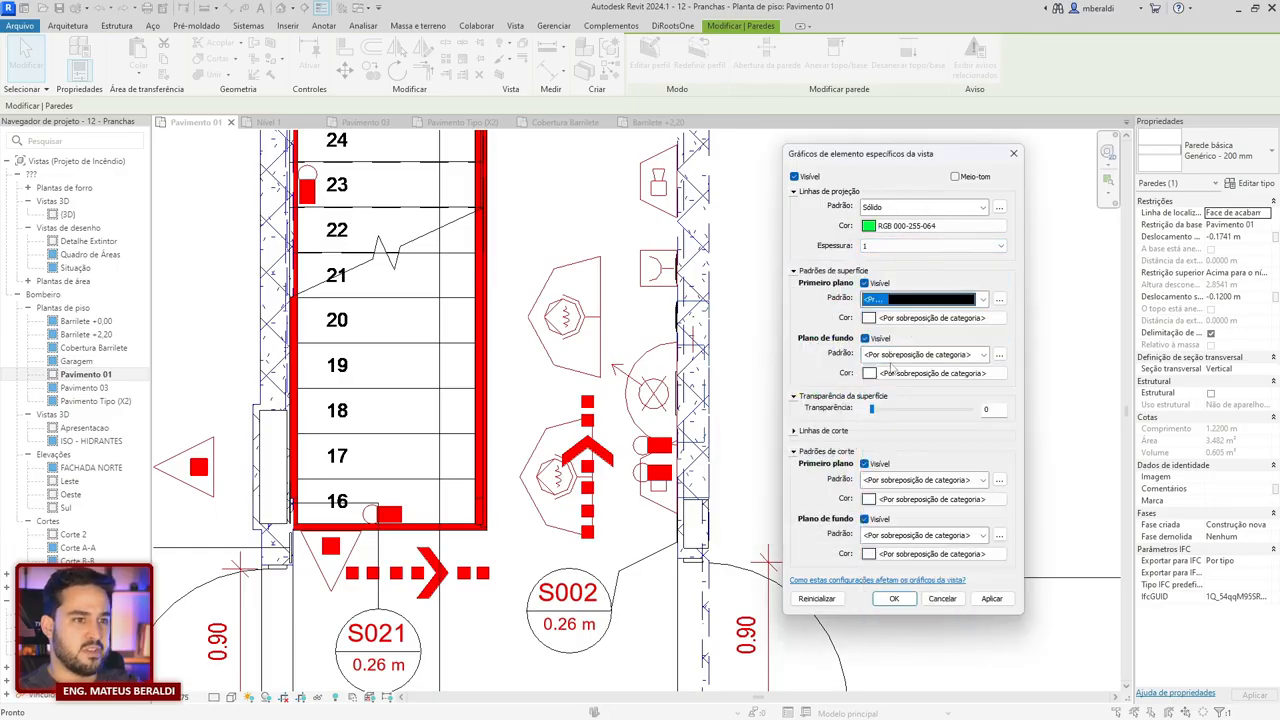
pyautogui.click(918, 354)
pyautogui.click(905, 380)
pyautogui.click(903, 318)
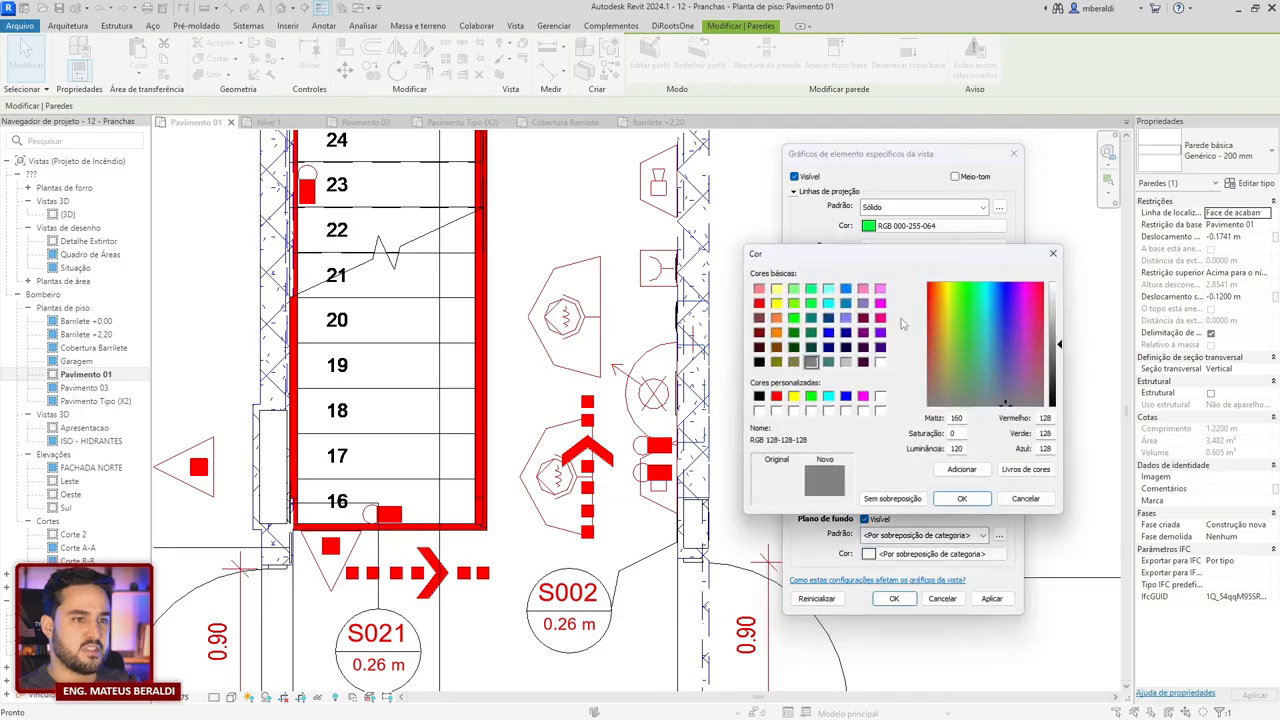
pyautogui.click(813, 306)
pyautogui.click(963, 497)
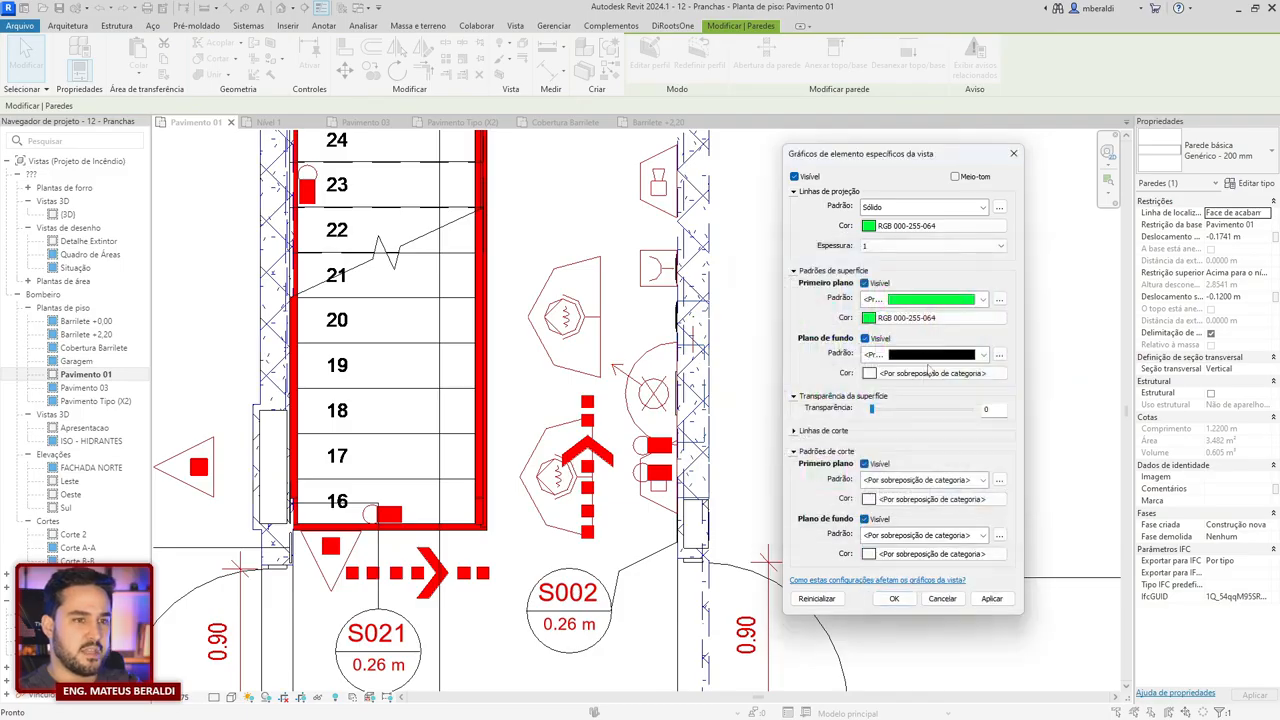
pyautogui.click(929, 373)
pyautogui.click(810, 302)
pyautogui.click(974, 501)
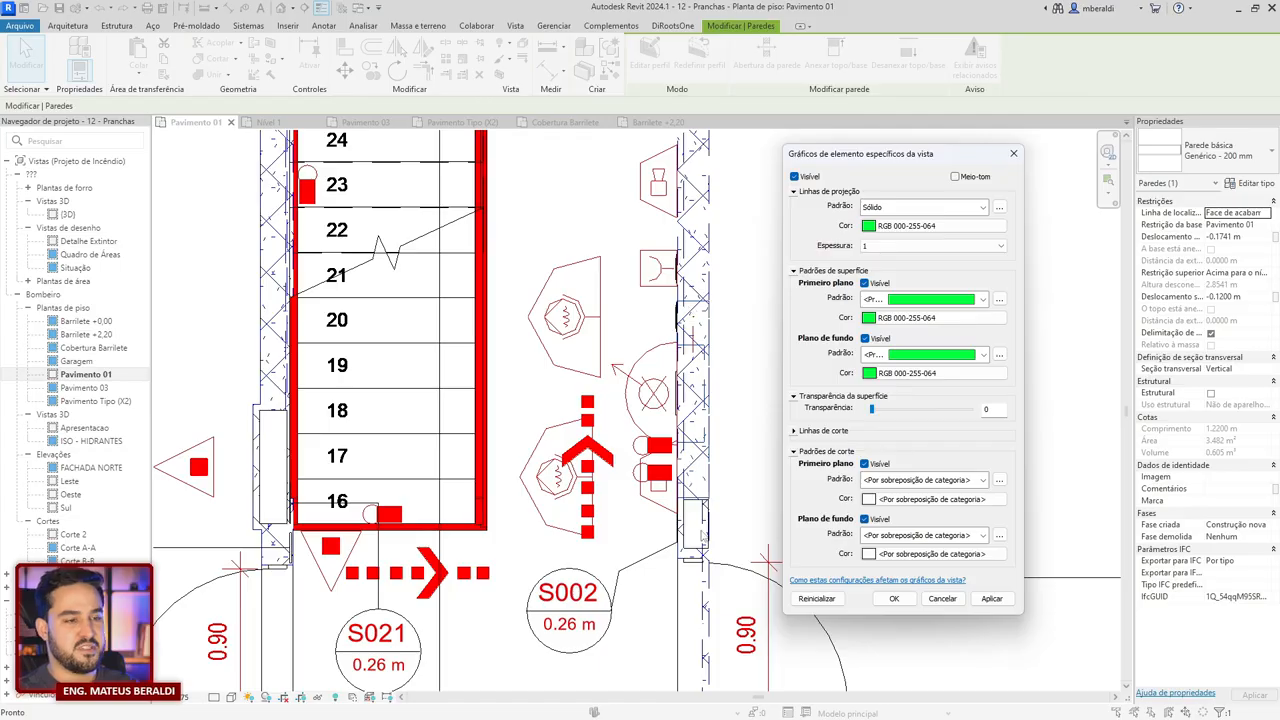
# - Override the wall's cut lines with a Sólido pattern, green colour RGB 000-255-064 and line weight 1
pyautogui.click(794, 271)
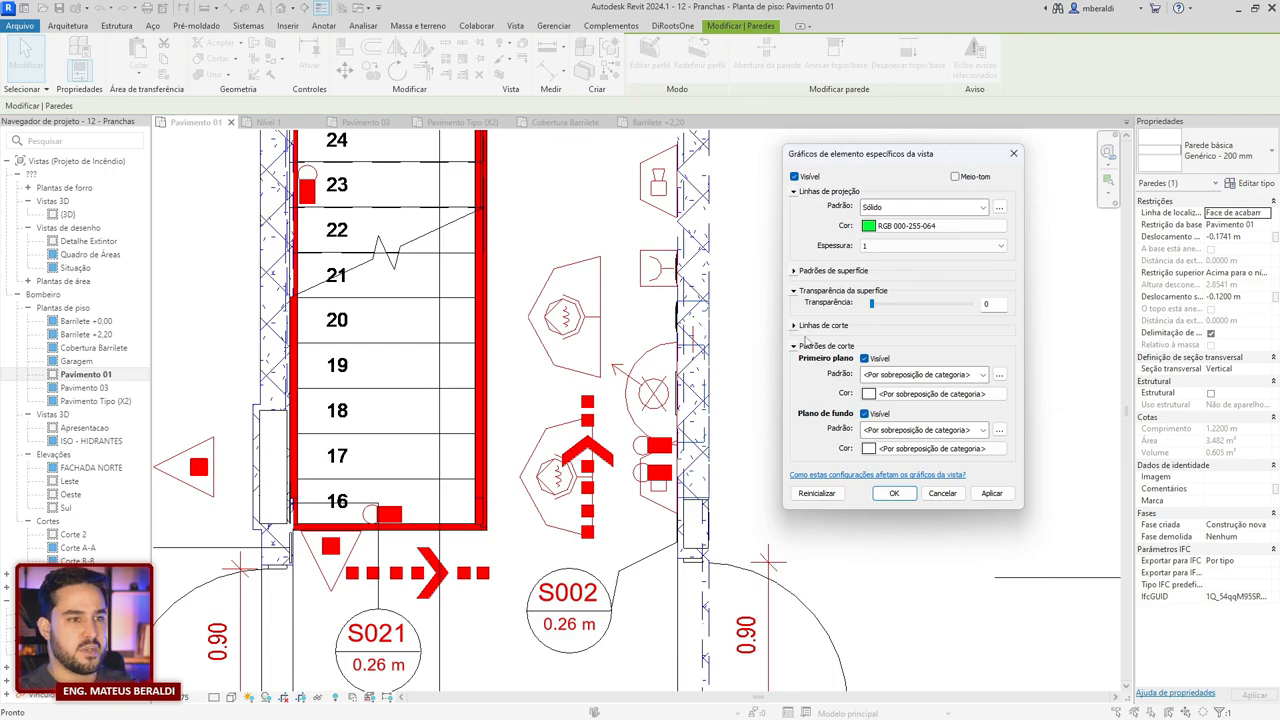
pyautogui.click(794, 325)
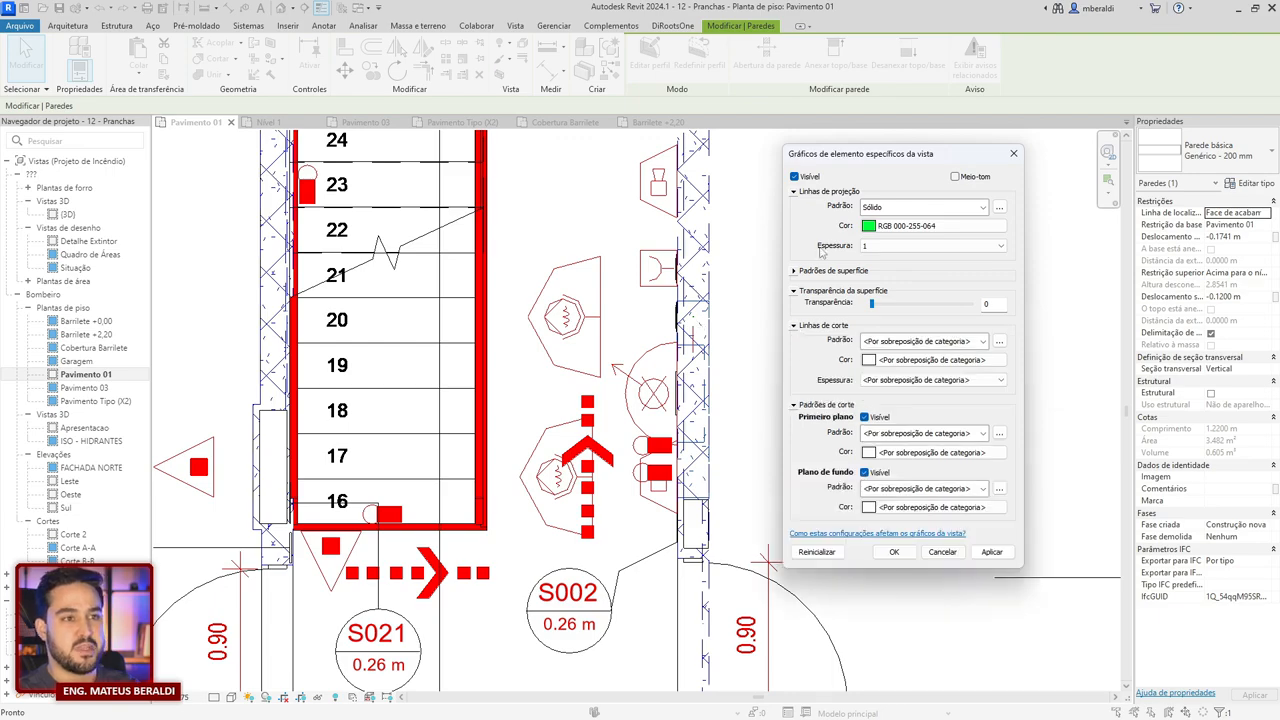
pyautogui.click(795, 192)
pyautogui.click(920, 283)
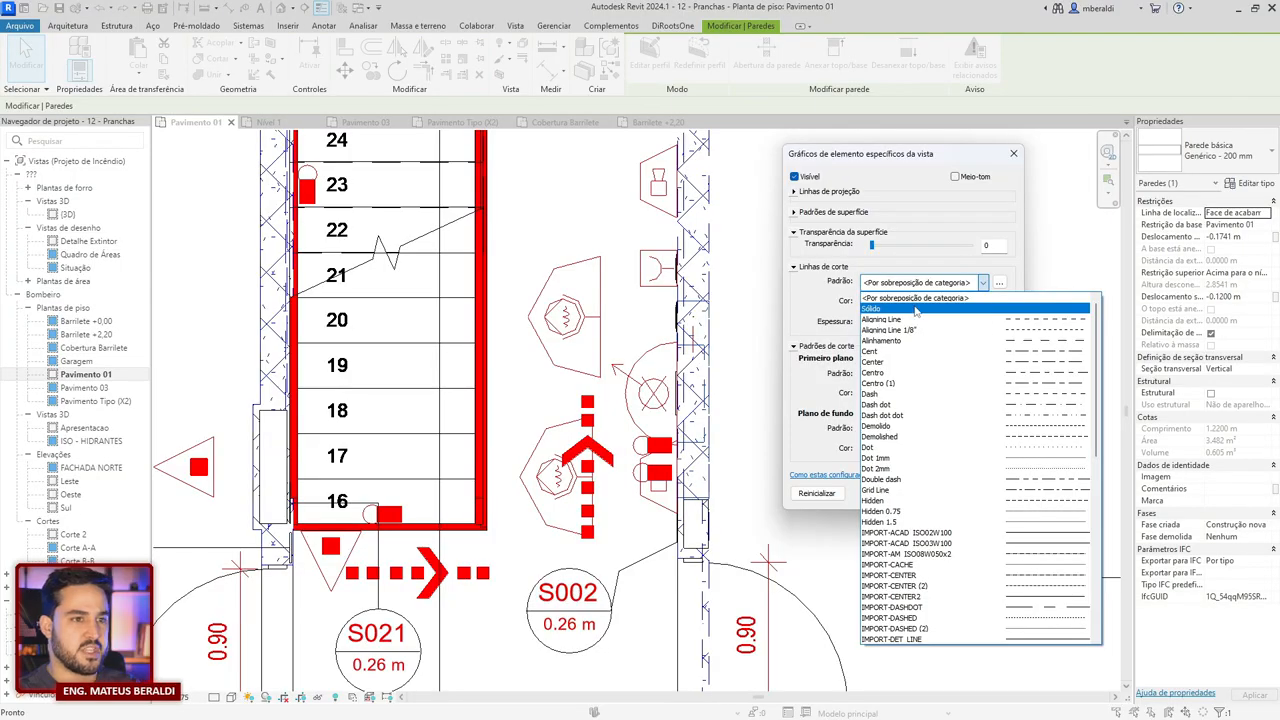
pyautogui.click(915, 310)
pyautogui.click(905, 301)
pyautogui.click(811, 250)
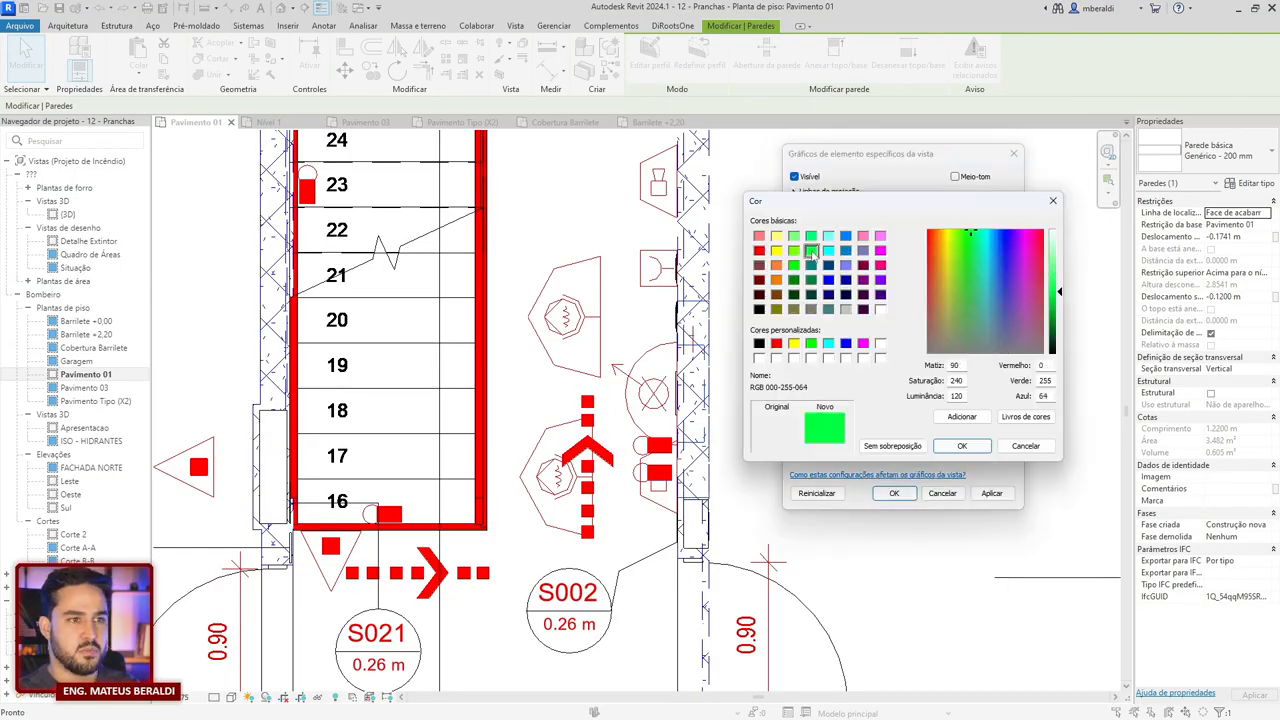
pyautogui.press('Return')
pyautogui.click(953, 321)
pyautogui.click(897, 344)
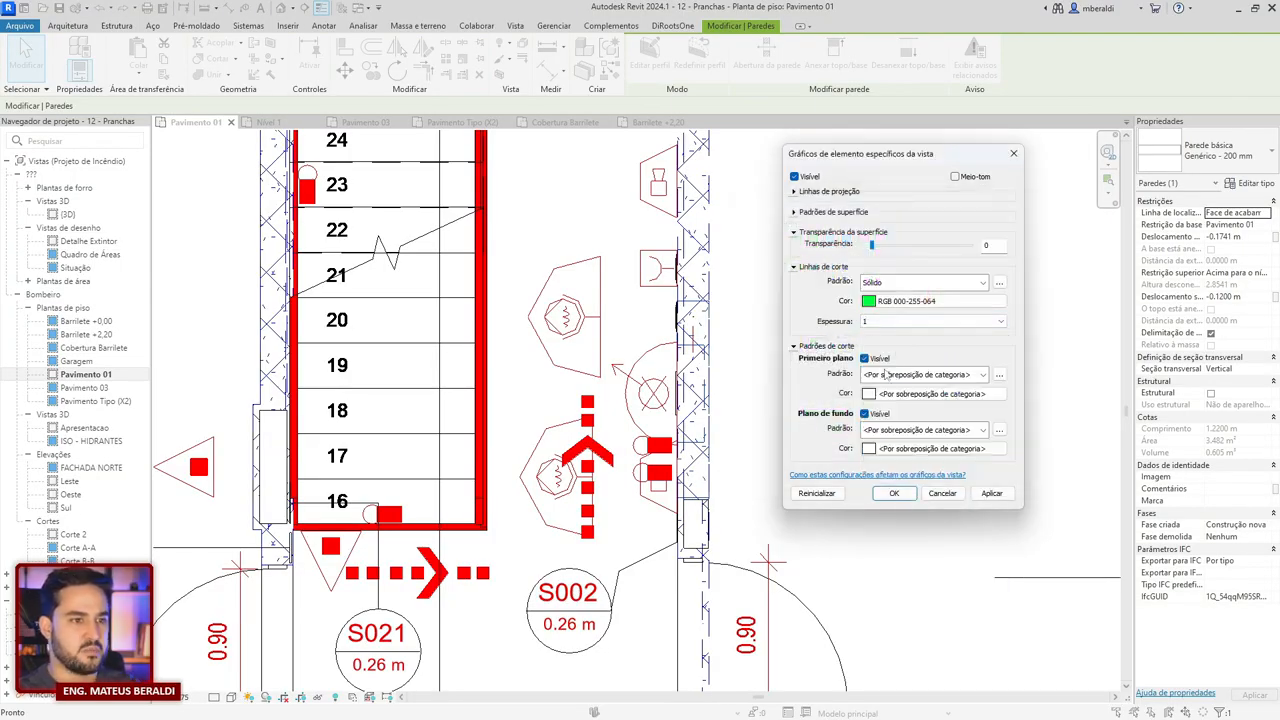
# - Set the wall's foreground and background cut patterns to solid fill and colour the foreground green RGB 000-255-064
pyautogui.click(886, 374)
pyautogui.click(900, 399)
pyautogui.click(884, 430)
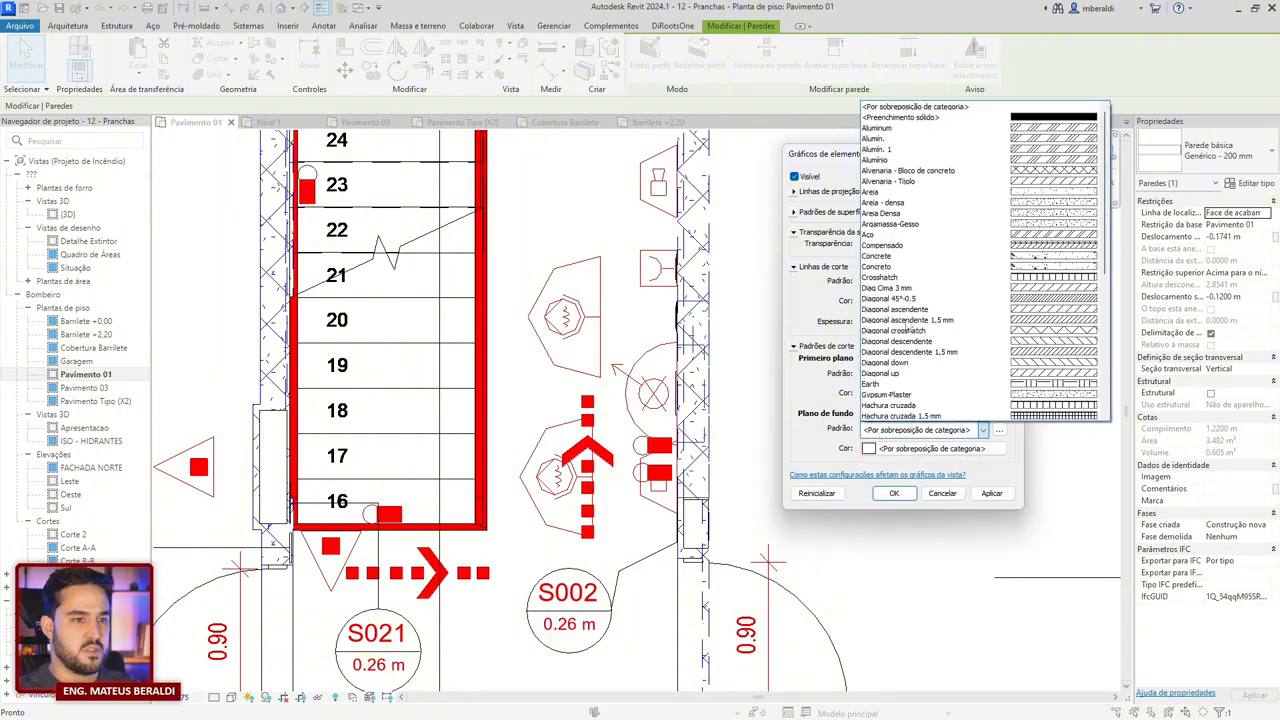
pyautogui.click(899, 117)
pyautogui.click(890, 448)
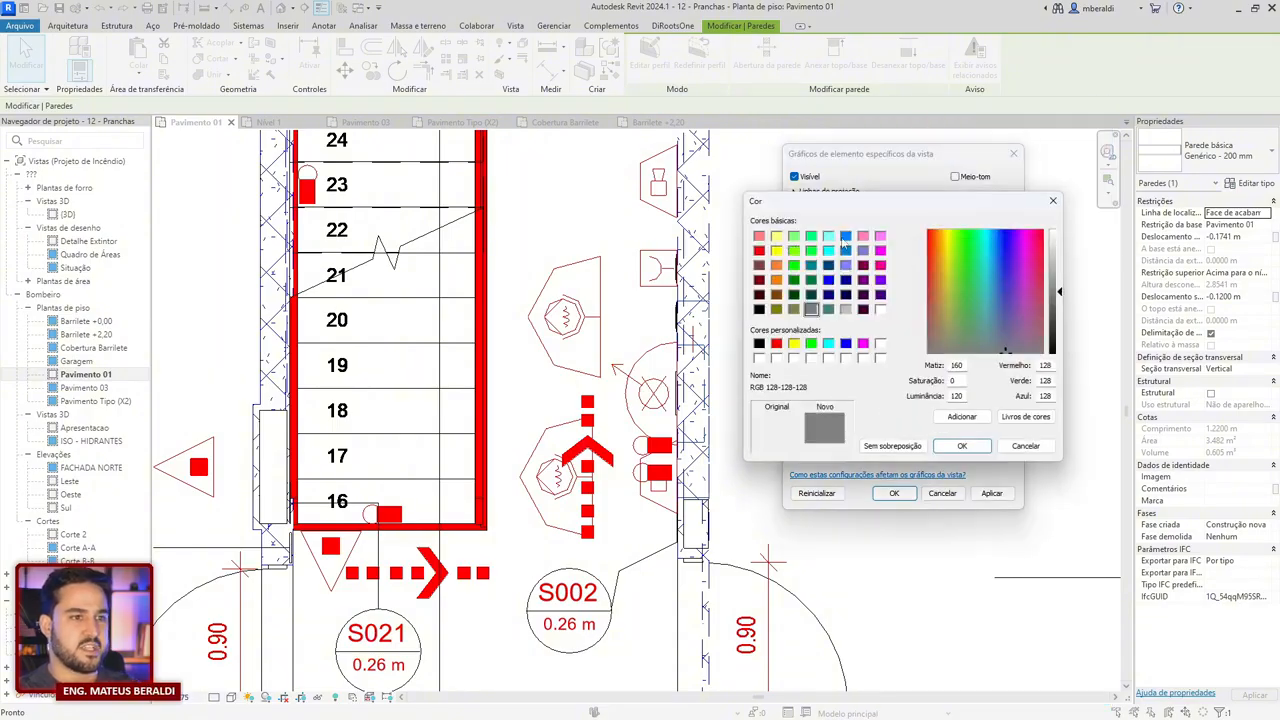
pyautogui.click(810, 249)
pyautogui.click(955, 446)
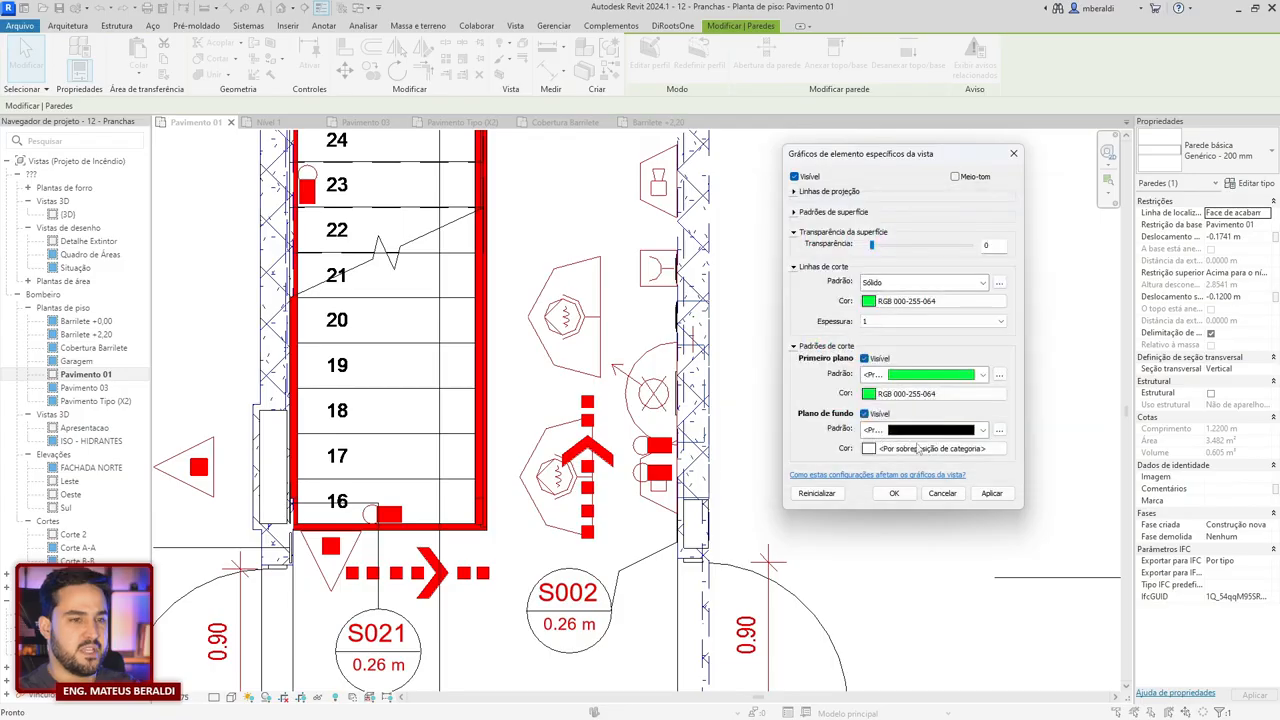
# - Colour the wall's solid background cut pattern green RGB 000-255-064
pyautogui.click(913, 450)
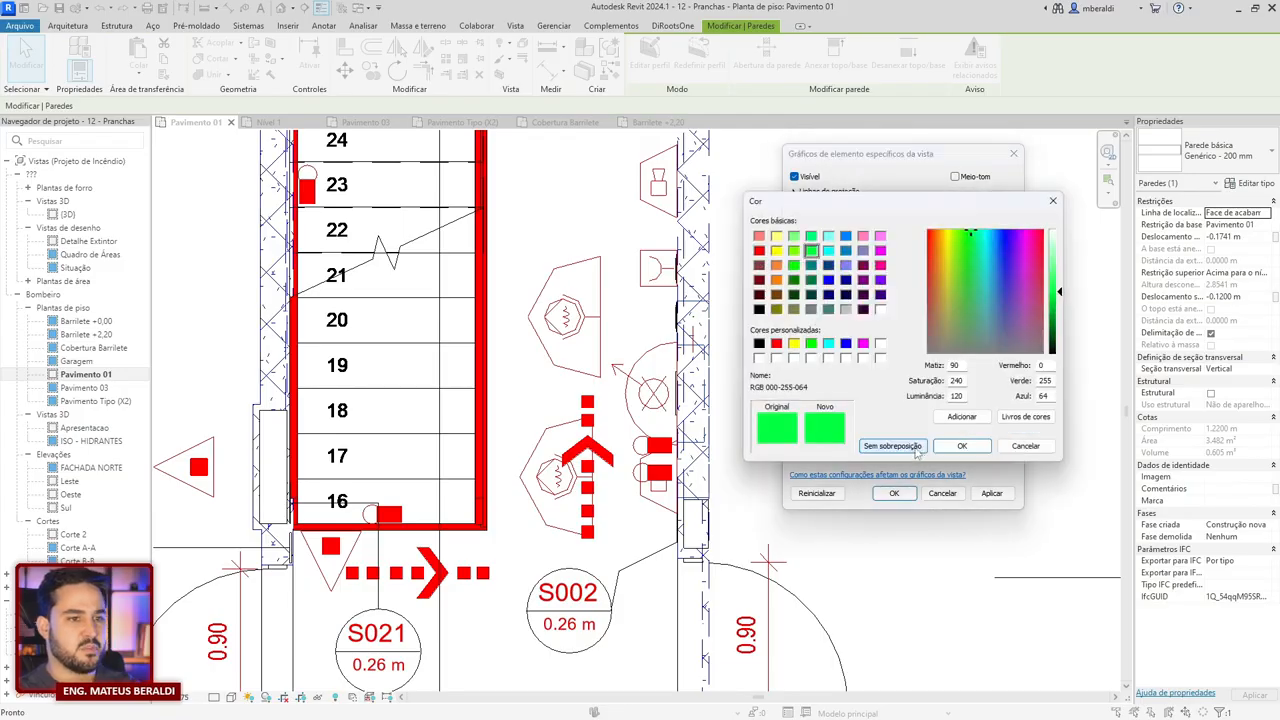
pyautogui.click(915, 447)
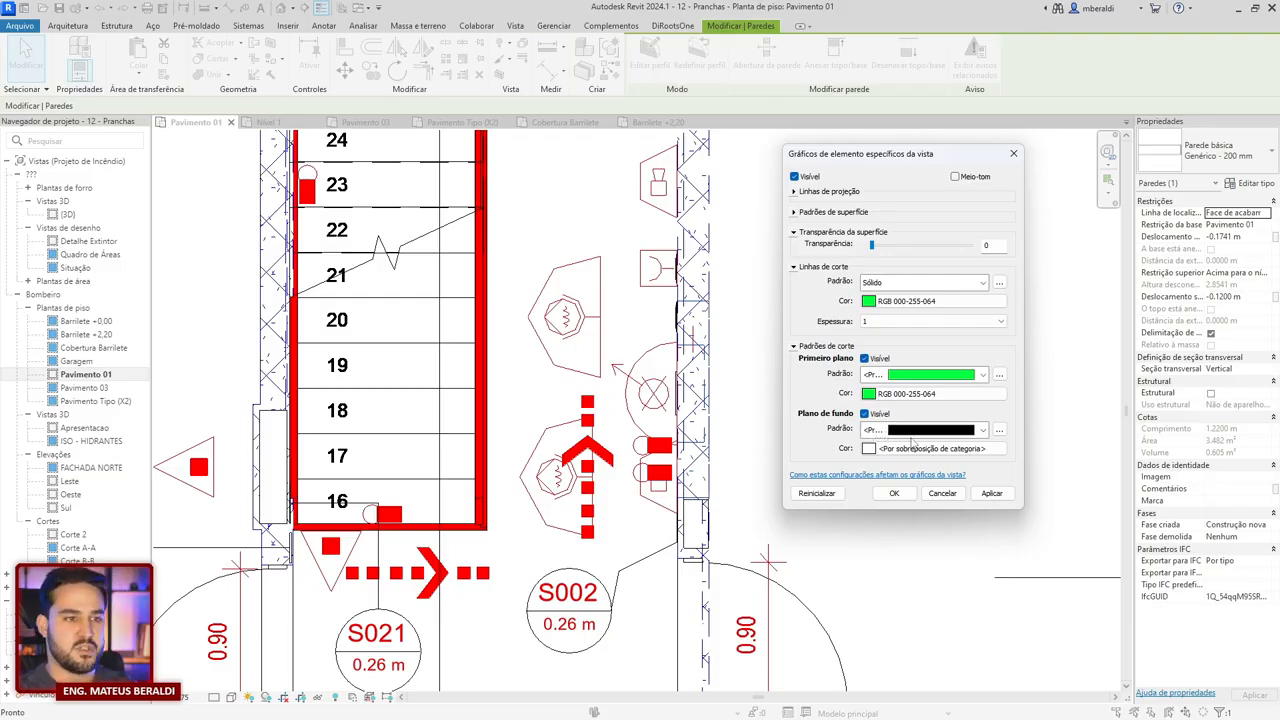
pyautogui.click(912, 432)
pyautogui.click(890, 393)
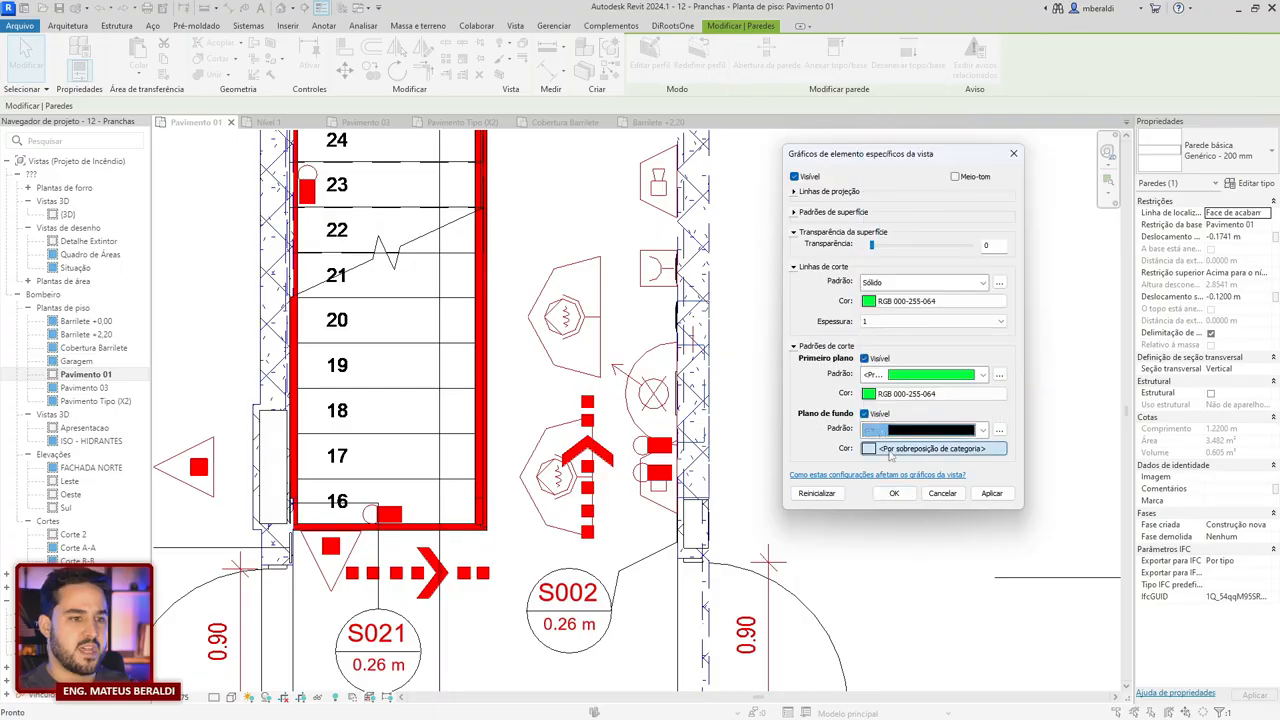
pyautogui.click(890, 450)
pyautogui.click(811, 343)
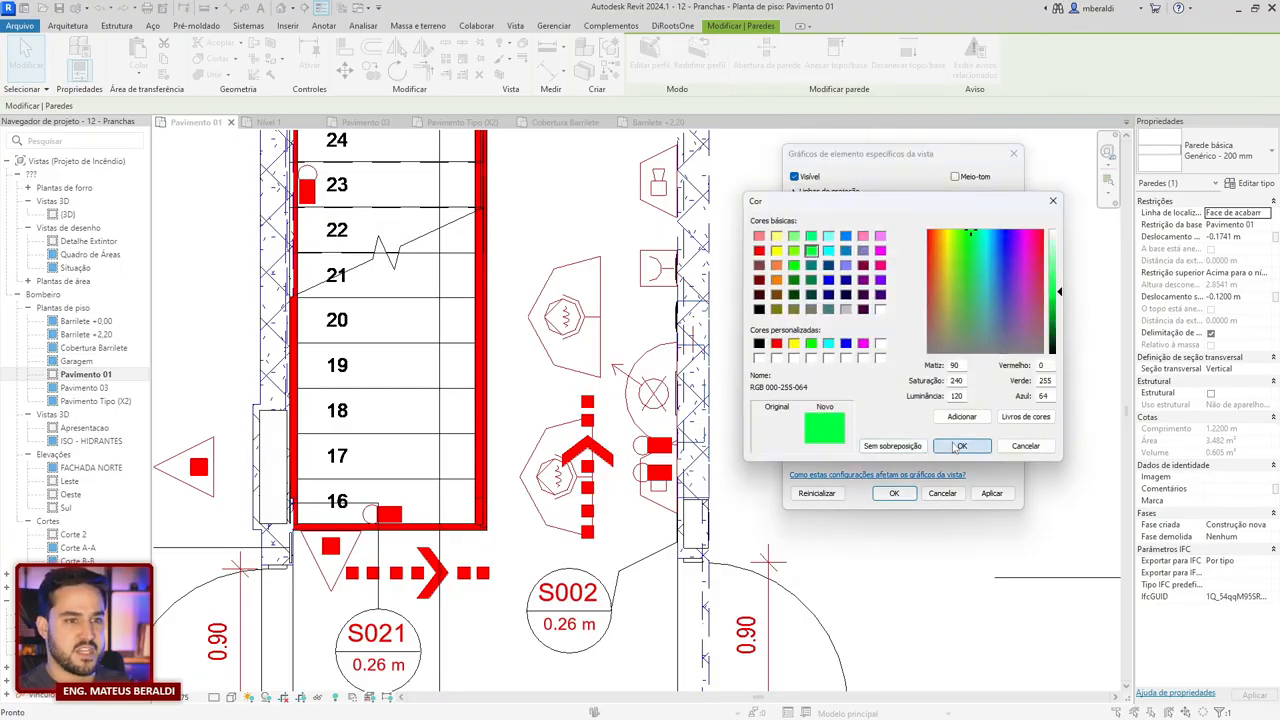
pyautogui.click(960, 446)
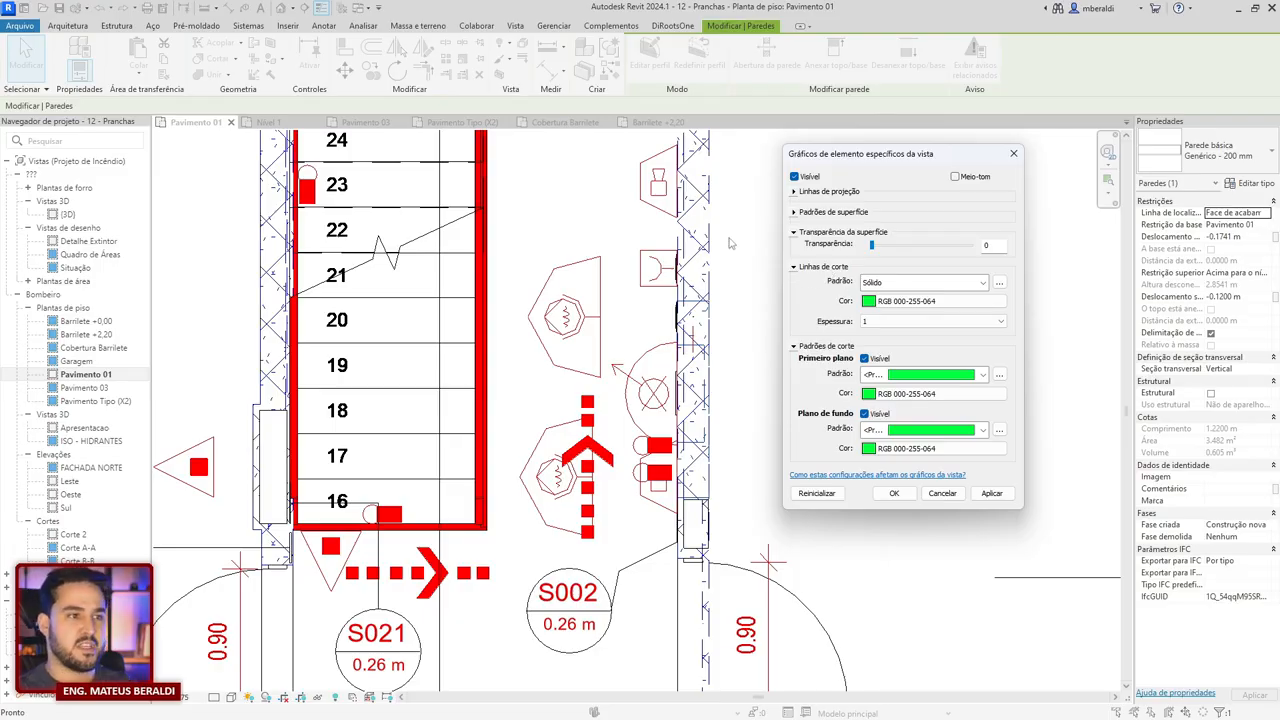
# - Change the wall's cut line colour to purple RGB 128-000-255 and confirm the element's graphics overrides
pyautogui.click(905, 301)
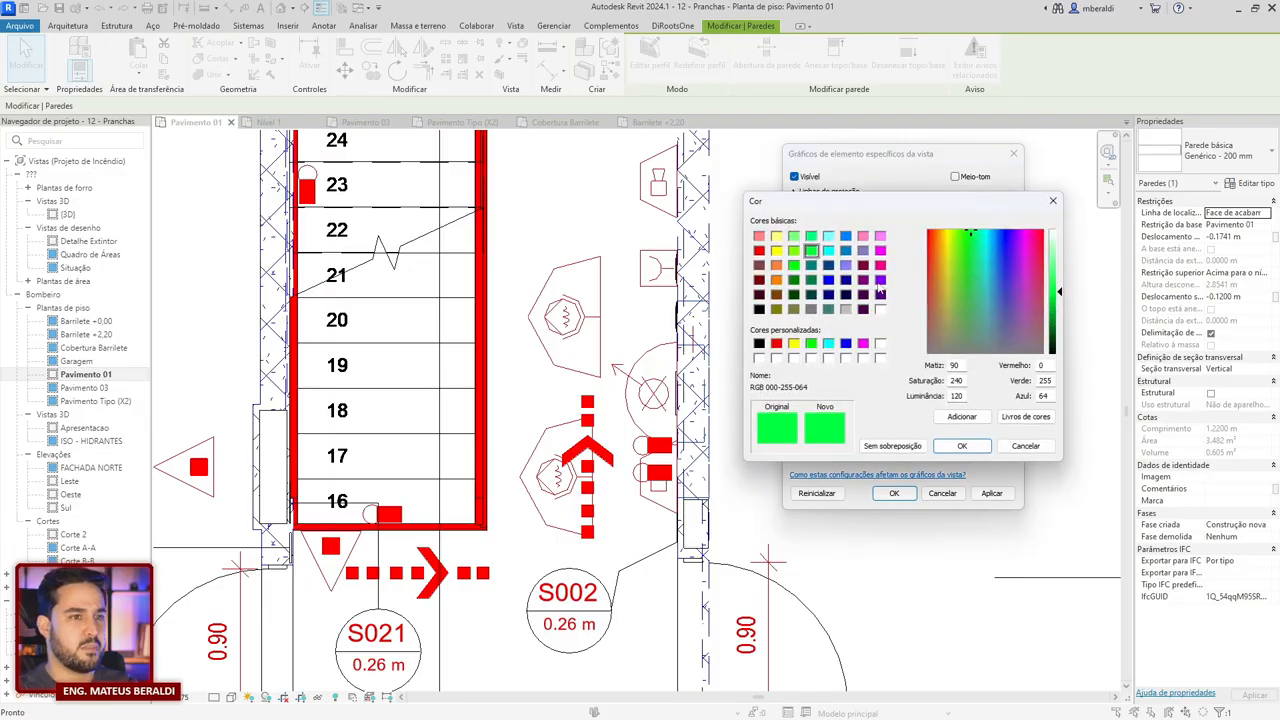
pyautogui.click(880, 290)
pyautogui.click(958, 446)
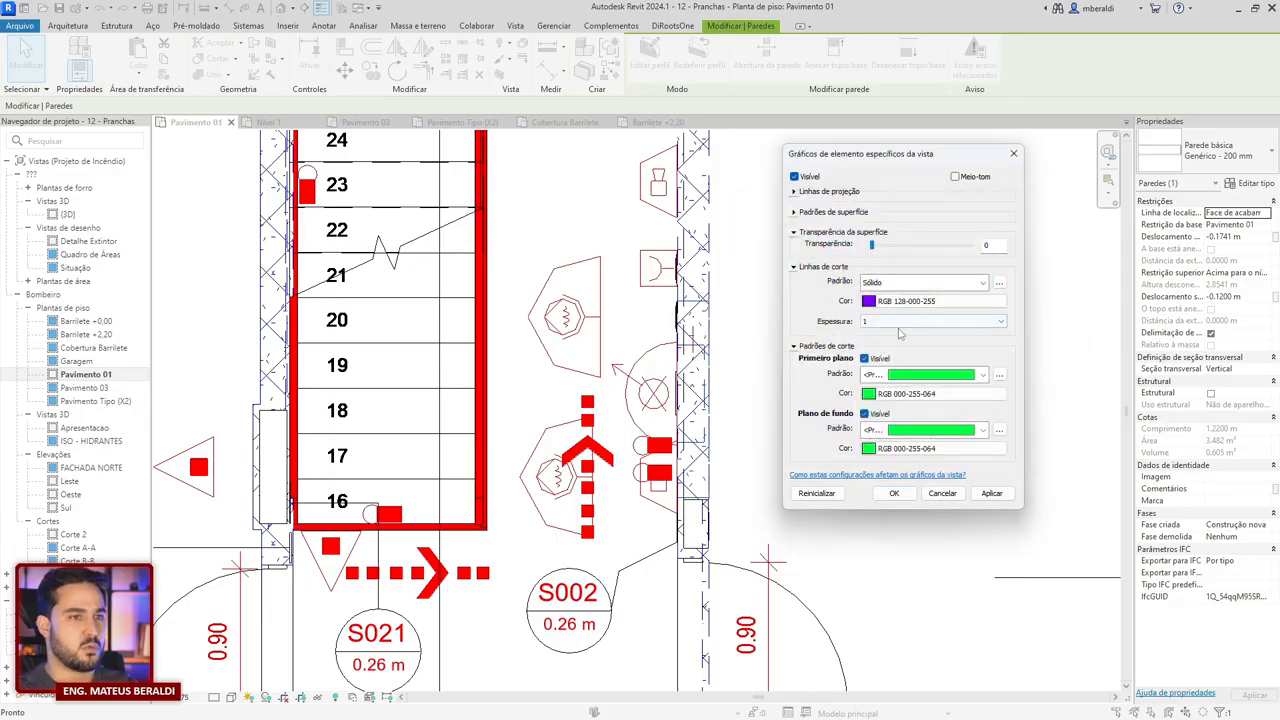
pyautogui.click(894, 493)
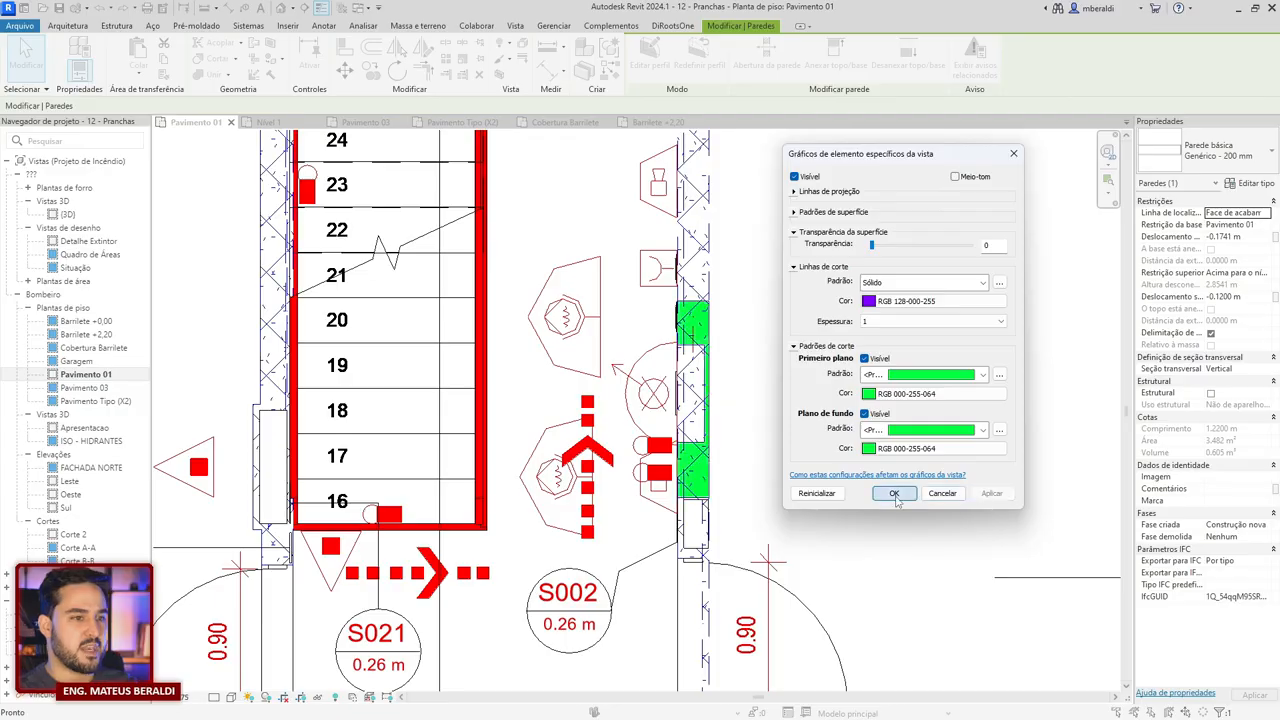
pyautogui.click(820, 413)
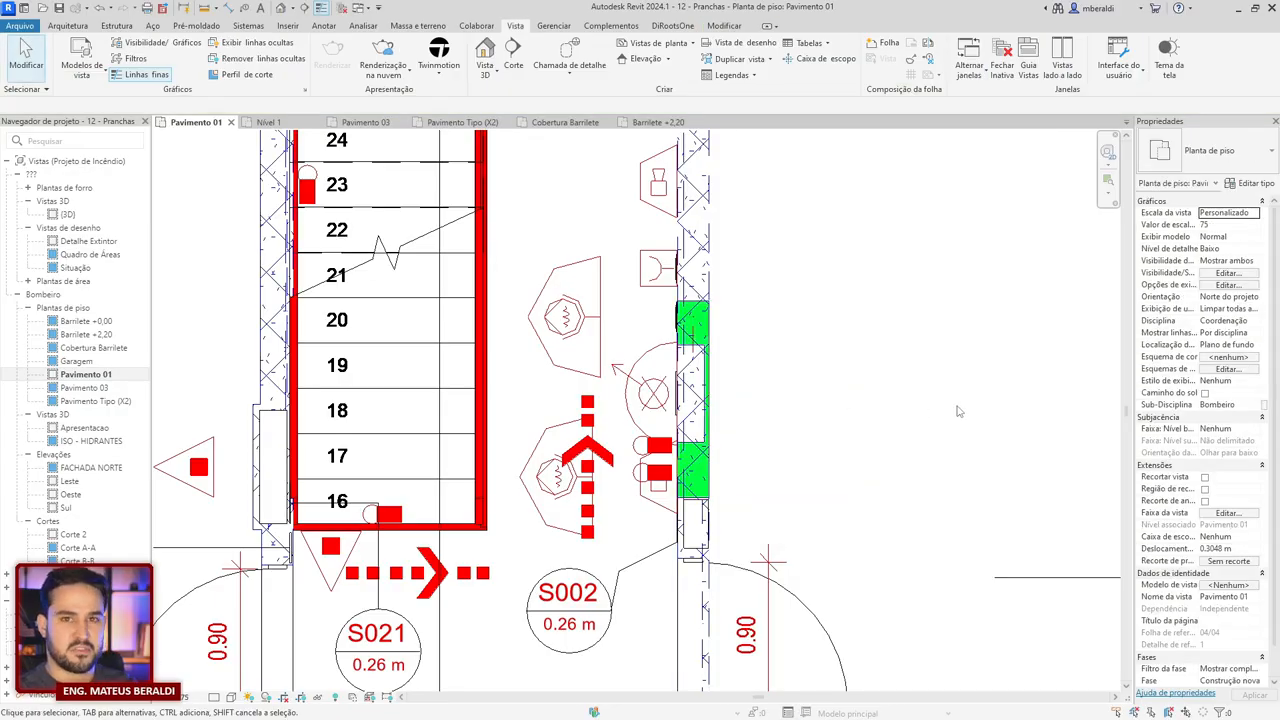
# - Inspect the overridden wall up close, reselect it and set its base and top offsets to 0
pyautogui.scroll(-3, 957, 411)
pyautogui.scroll(3, 957, 411)
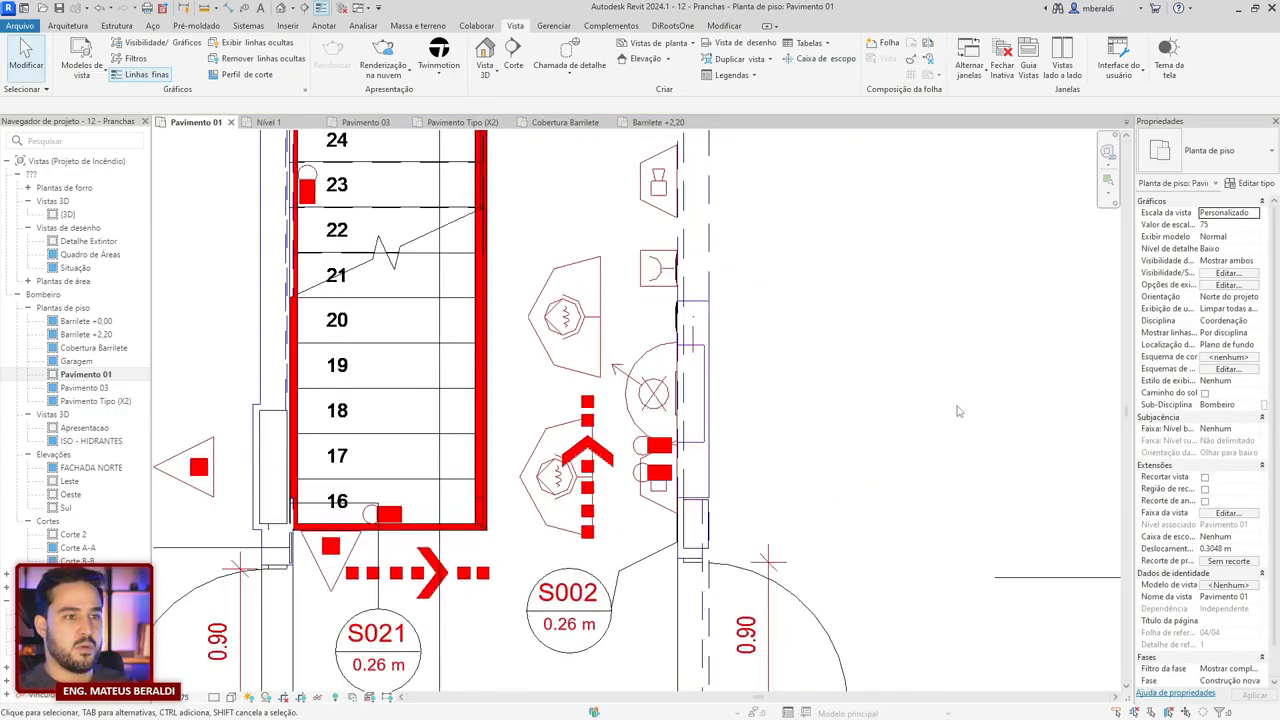
pyautogui.scroll(3, 794, 391)
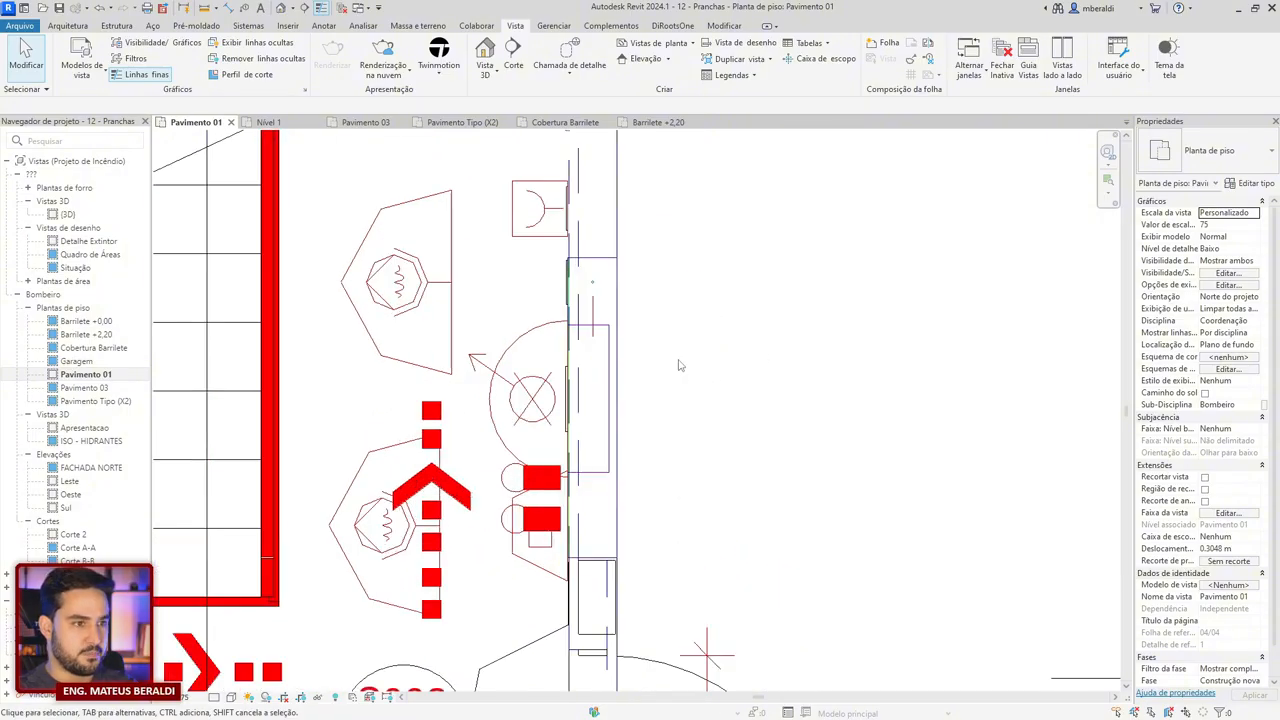
pyautogui.click(587, 246)
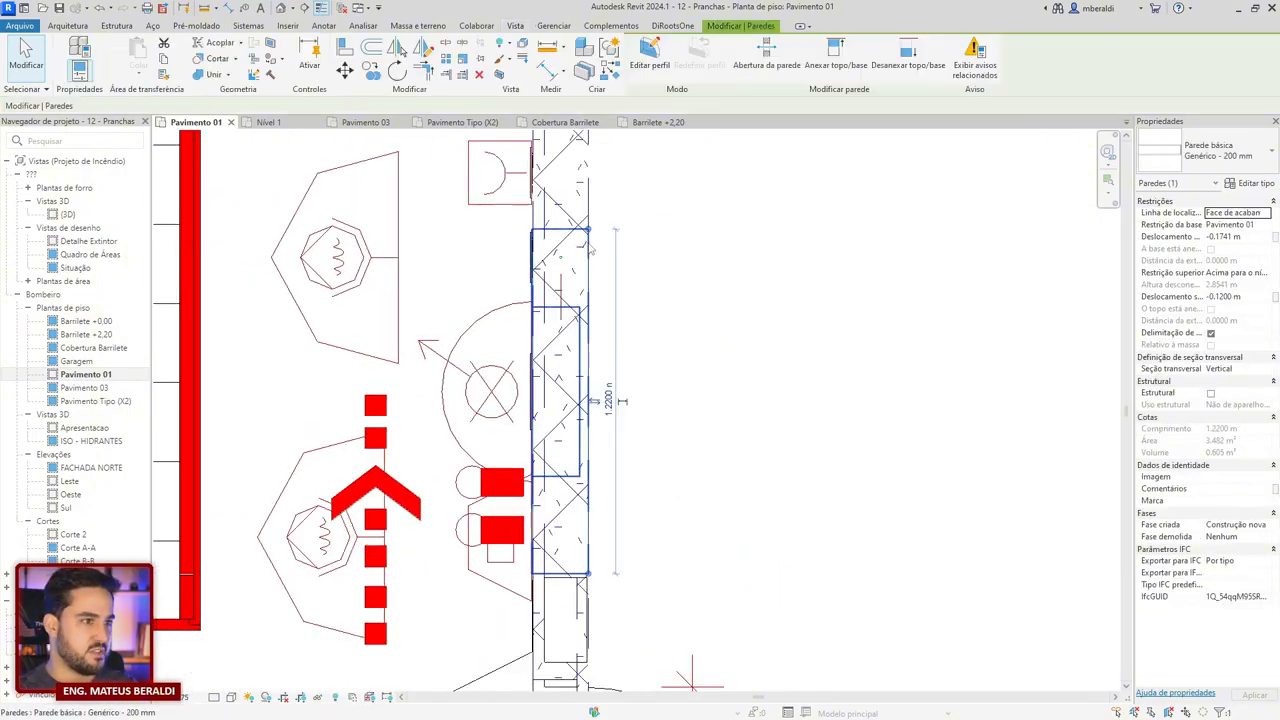
pyautogui.click(1252, 240)
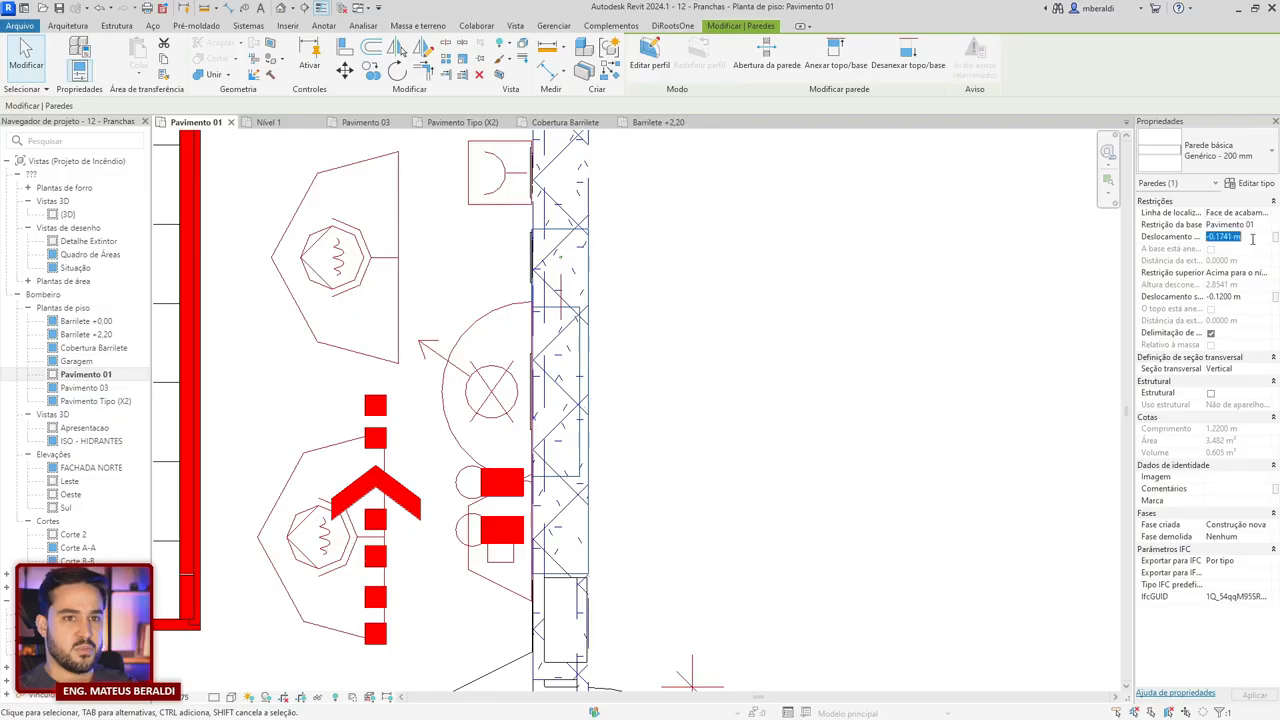
pyautogui.write('0')
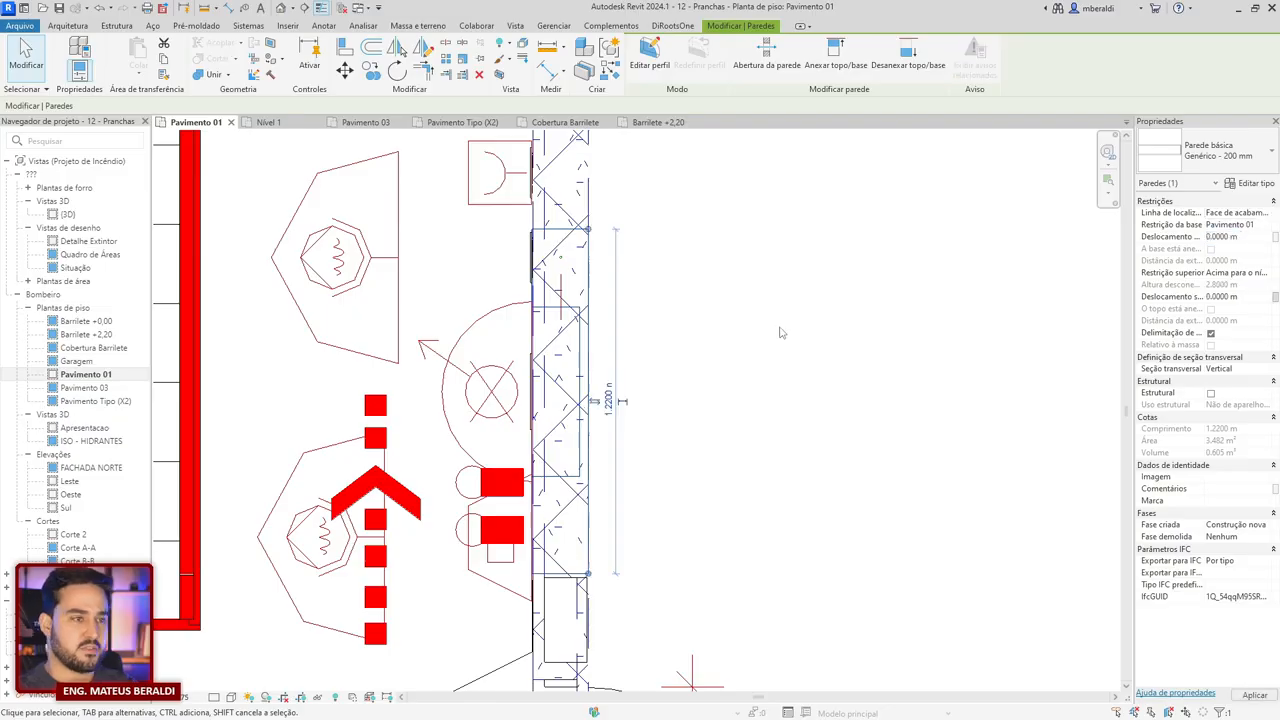
# - Examine the overridden wall's cut fill and the overlapping hatch in the Pavimento 01 floor plan
pyautogui.click(782, 333)
pyautogui.scroll(-3, 781, 333)
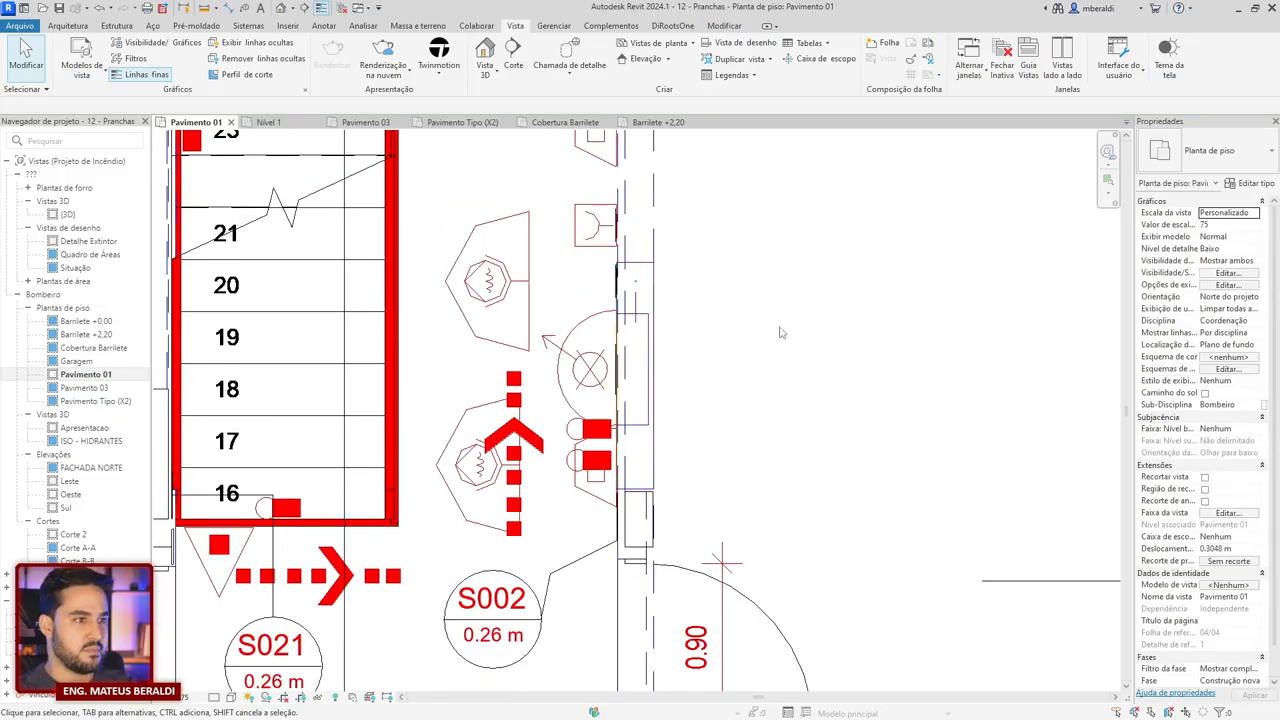
pyautogui.scroll(2, 781, 333)
pyautogui.moveTo(716, 341); pyautogui.dragTo(692, 328, button='middle')
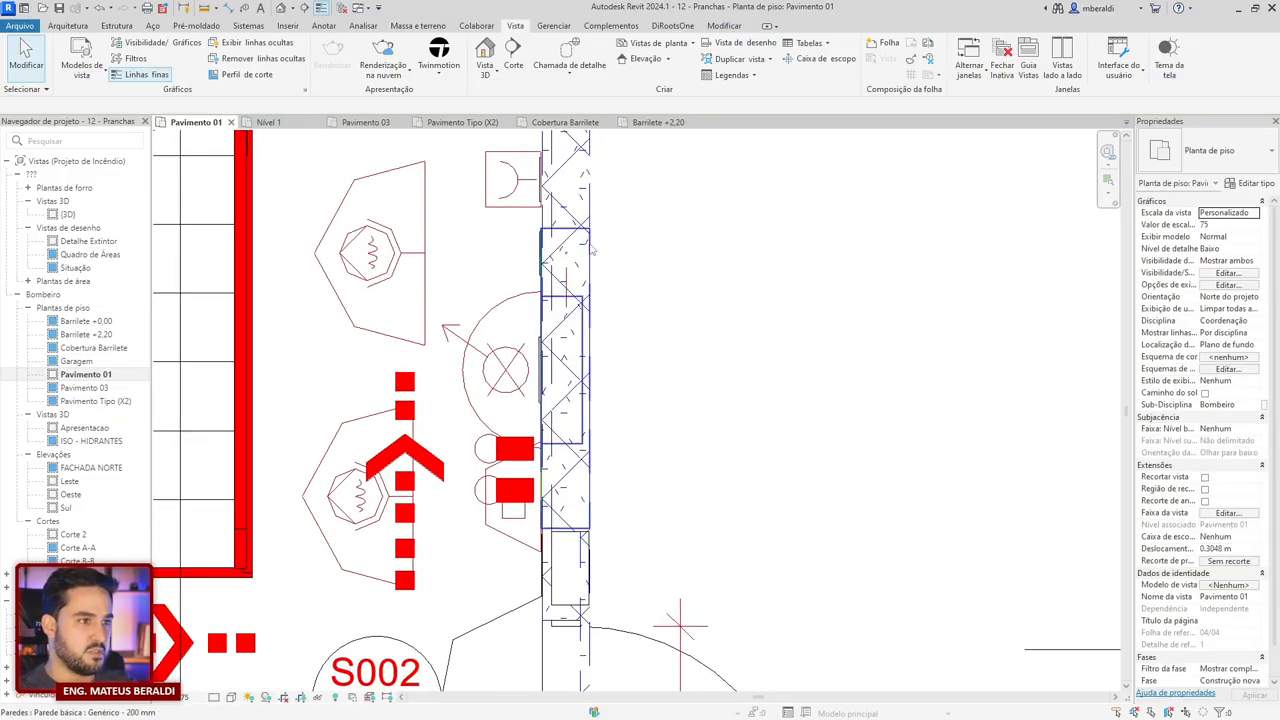
pyautogui.click(588, 362)
pyautogui.scroll(-2, 590, 362)
pyautogui.click(698, 314)
pyautogui.scroll(3, 698, 314)
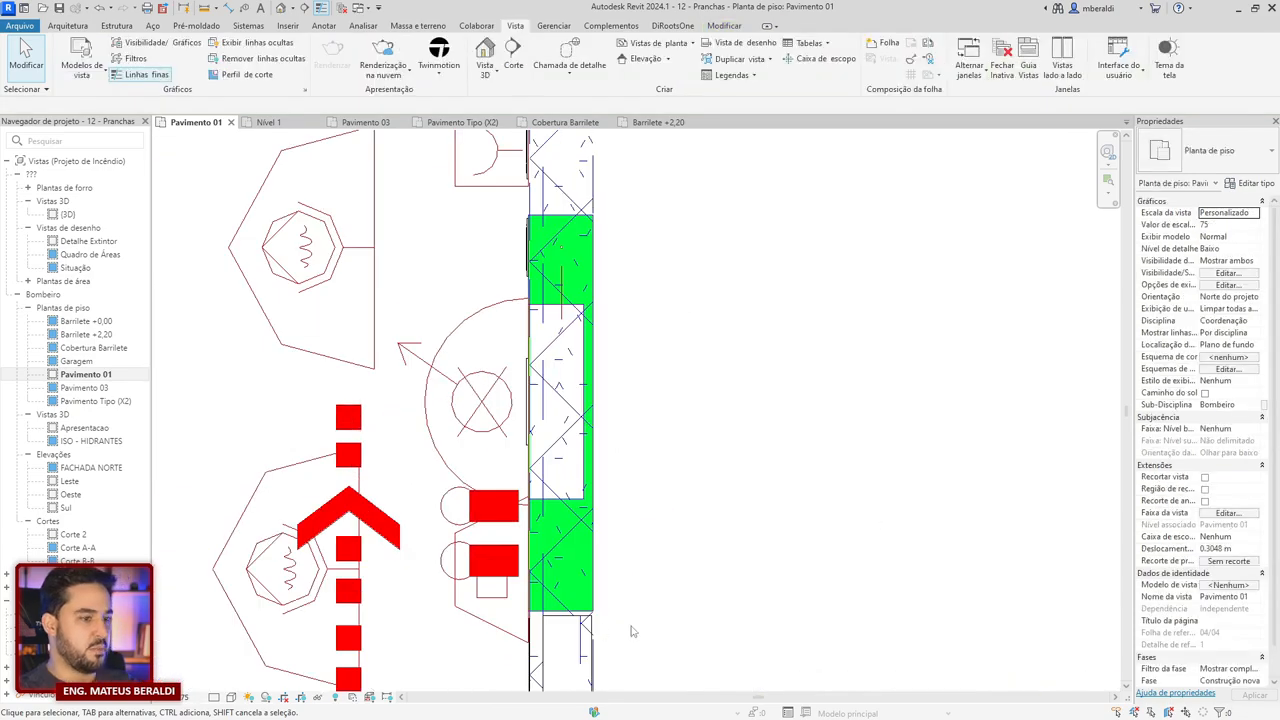
# - Try copying the overridden wall into the empty area beside the original, and undo the copy
pyautogui.click(618, 278)
pyautogui.rightClick(618, 278)
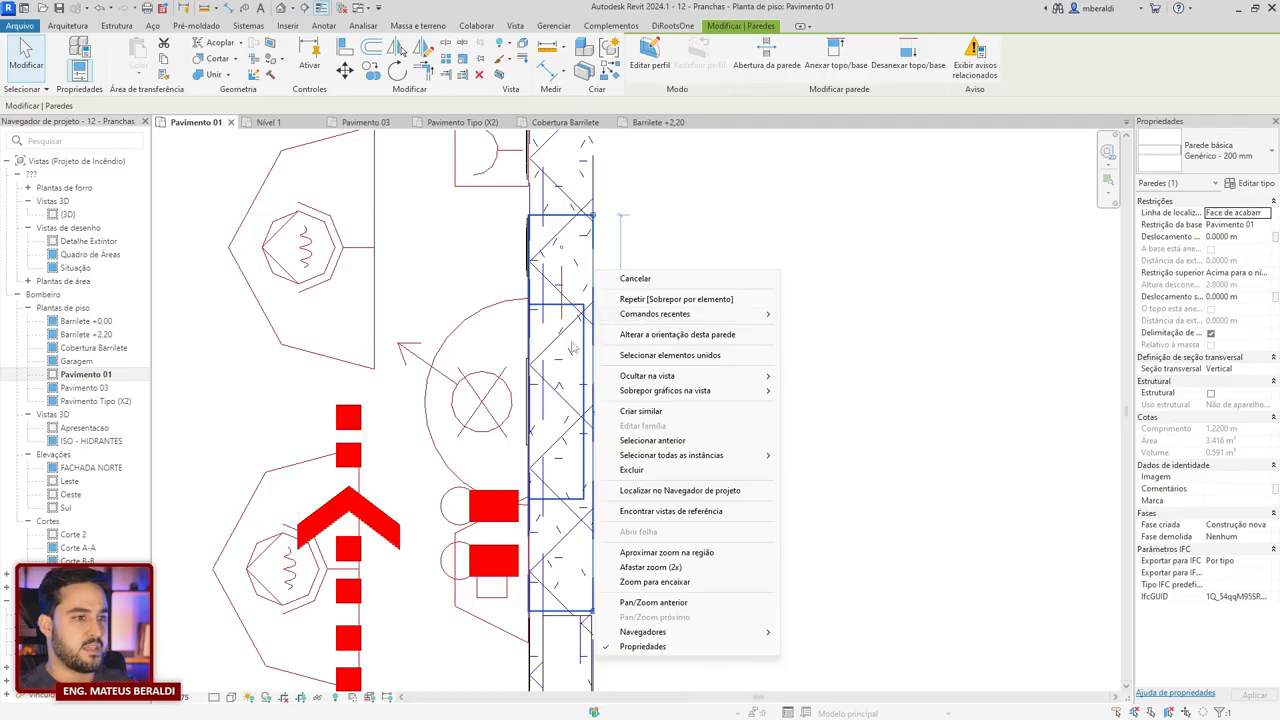
pyautogui.click(371, 70)
pyautogui.click(588, 234)
pyautogui.click(793, 241)
pyautogui.click(649, 335)
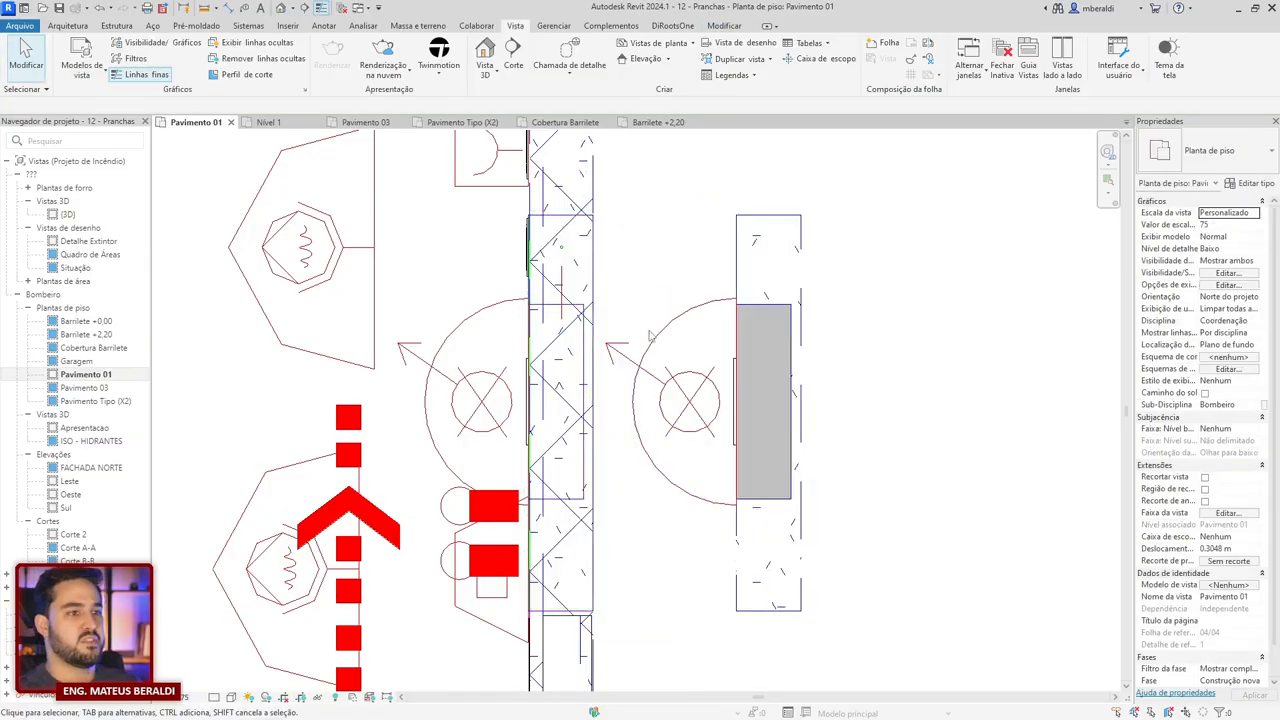
pyautogui.hotkey('ctrl', 'z')
pyautogui.scroll(2, 792, 461)
pyautogui.scroll(-1, 740, 462)
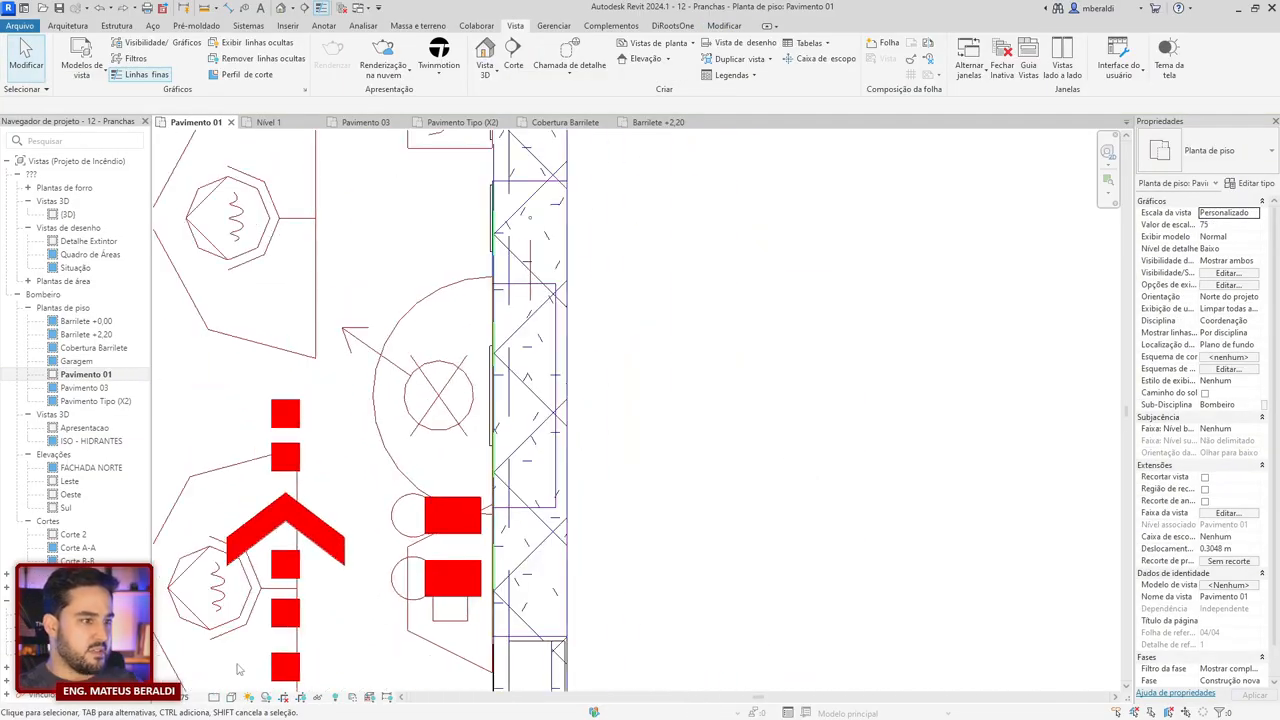
pyautogui.scroll(1, 236, 669)
pyautogui.click(231, 697)
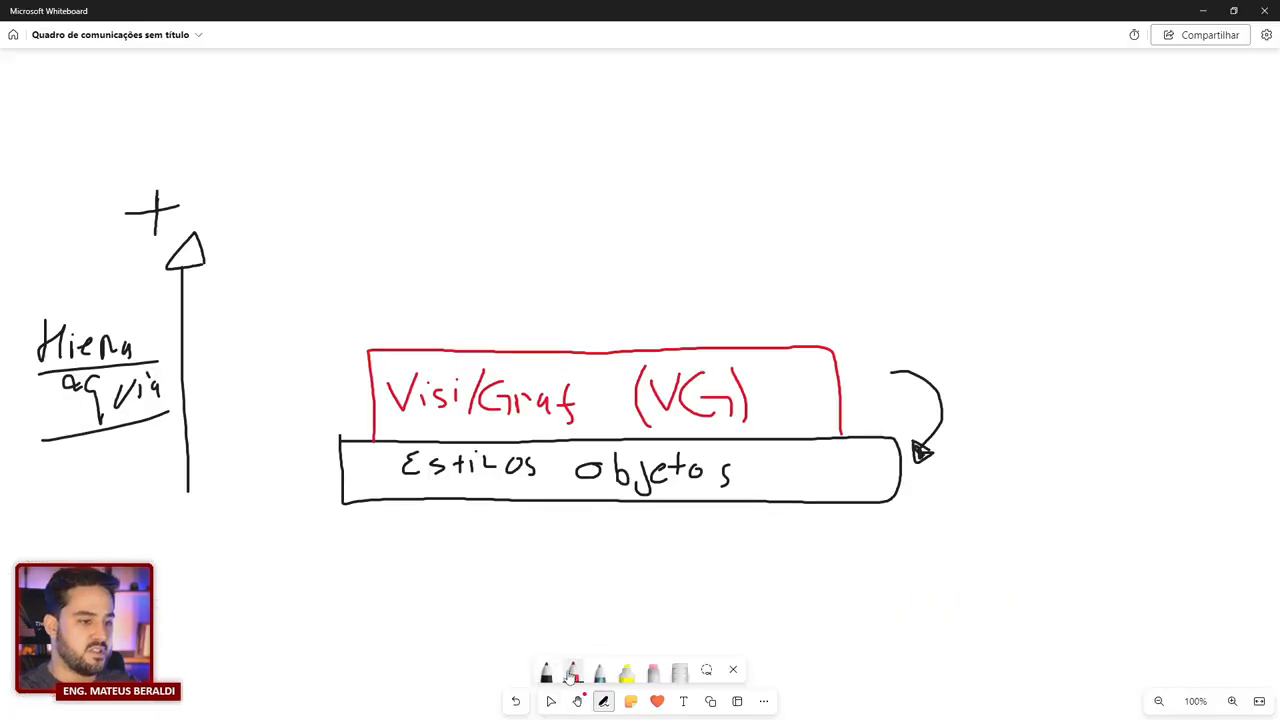
# - In Microsoft Whiteboard, change the red pen to blue and draw a box labelled "Elemento" above the Visi/Graf (VG) box
pyautogui.click(571, 676)
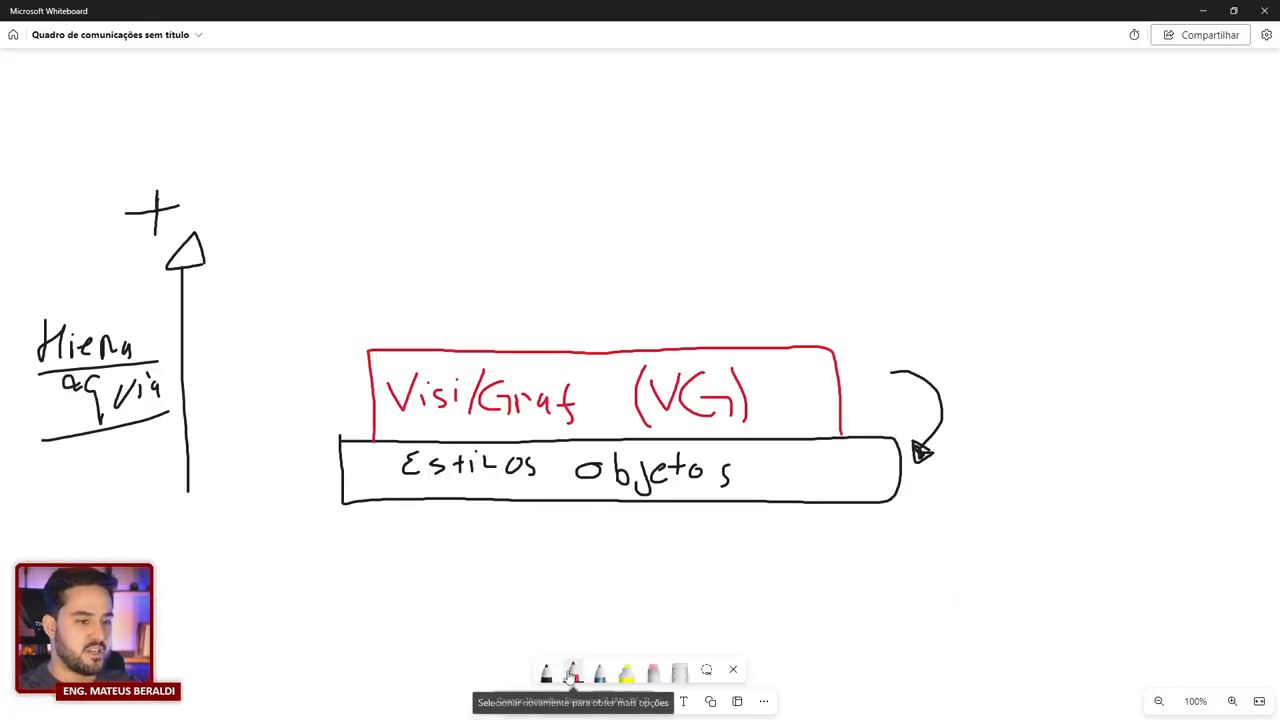
pyautogui.click(571, 676)
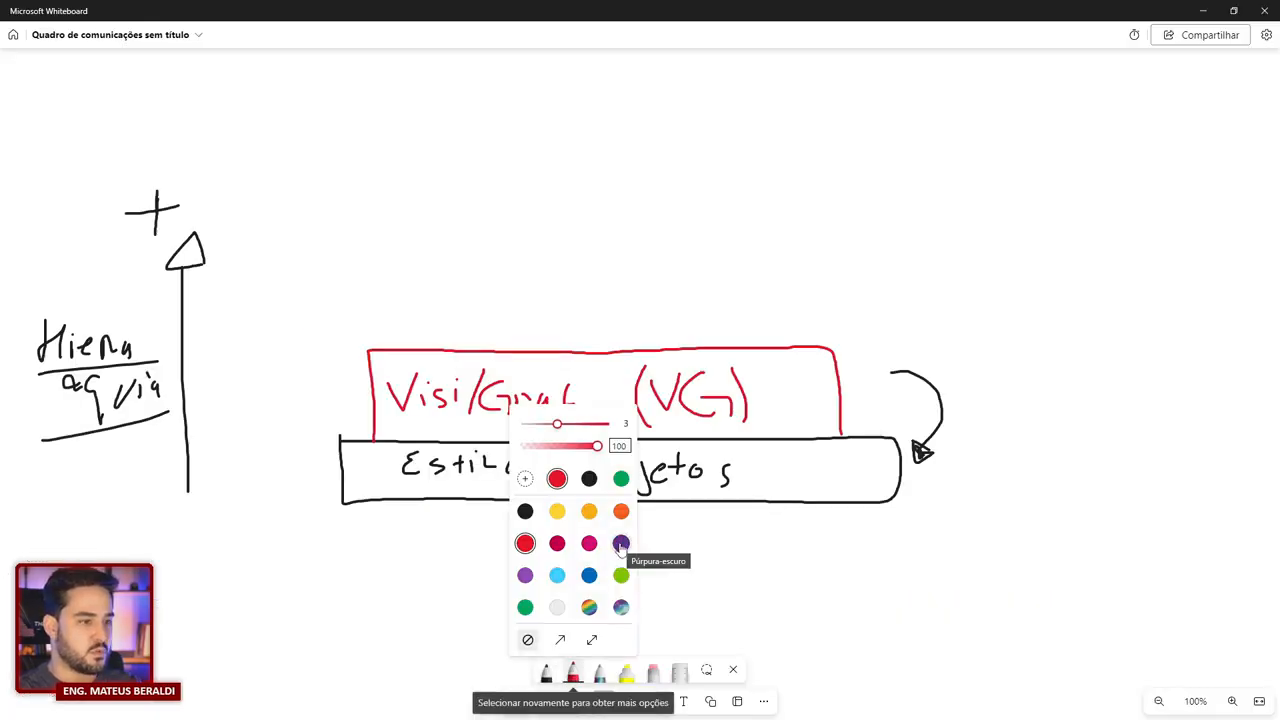
pyautogui.click(589, 575)
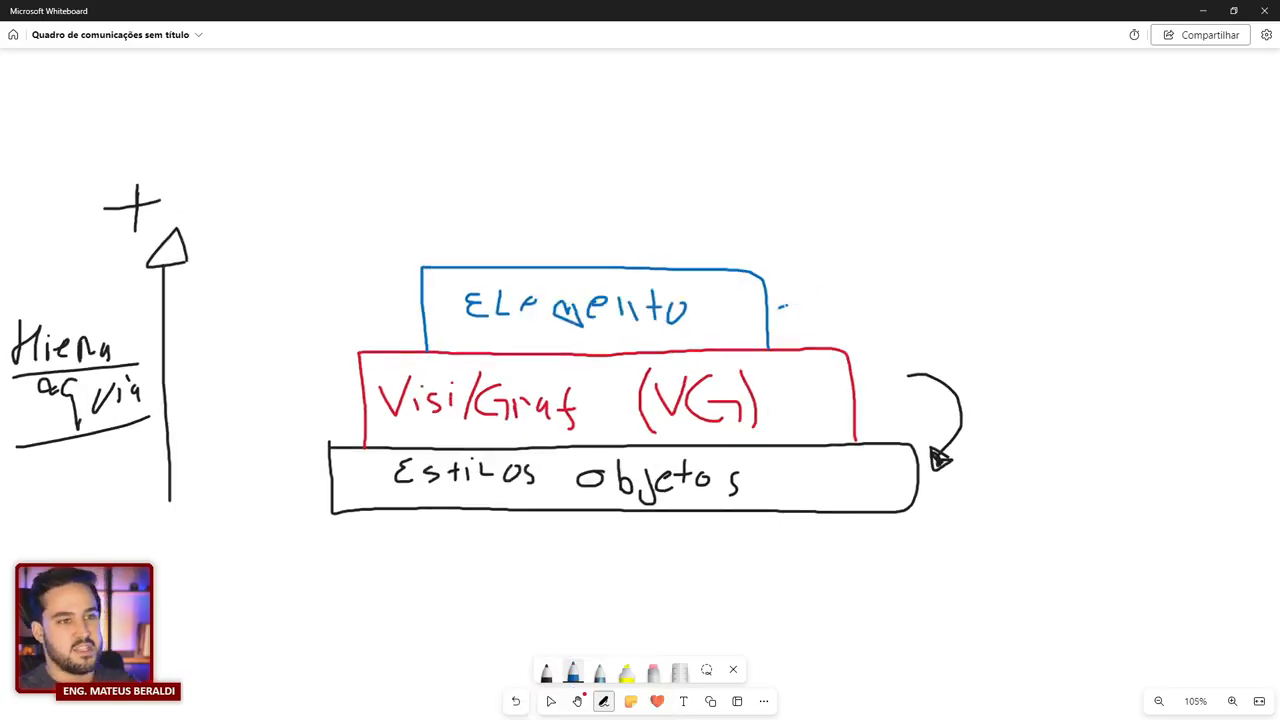
# - Draw blue arrows from Elemento to Visi/Graf (VG) and Estilos Objetos, and enclose all three boxes in a blue outline
pyautogui.moveTo(784, 307); pyautogui.dragTo(874, 380)
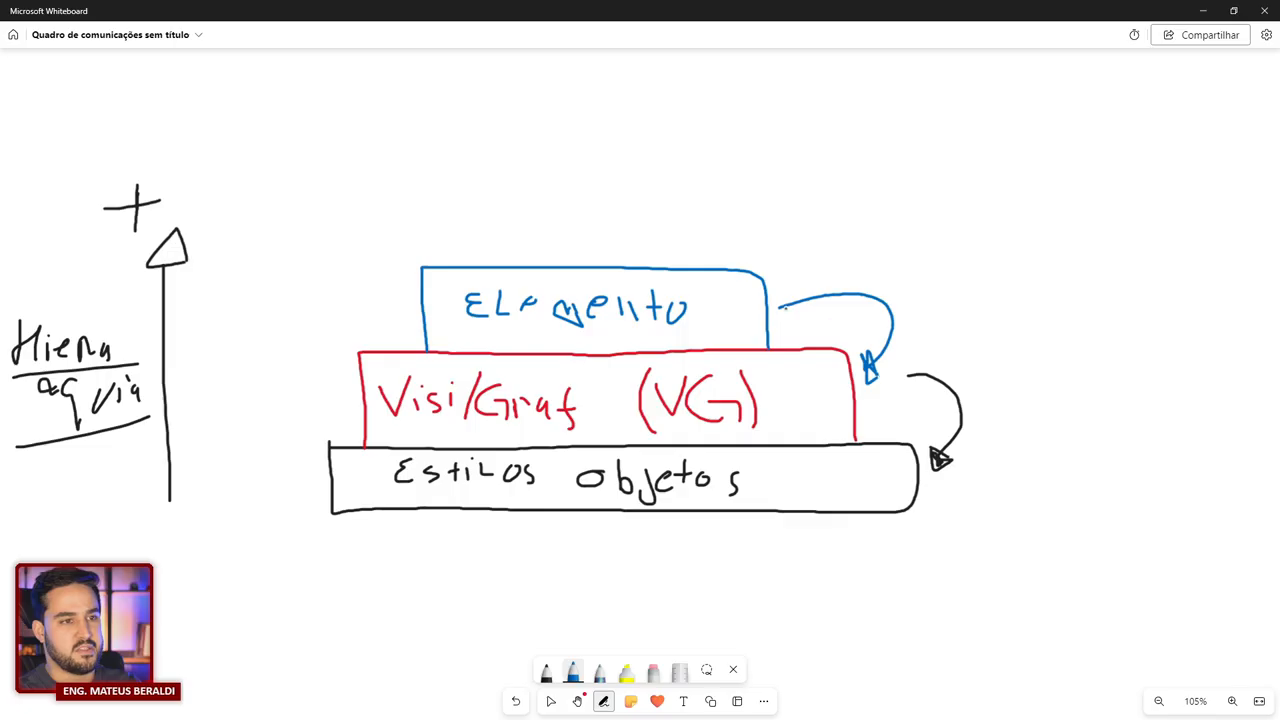
pyautogui.moveTo(780, 307); pyautogui.dragTo(976, 427)
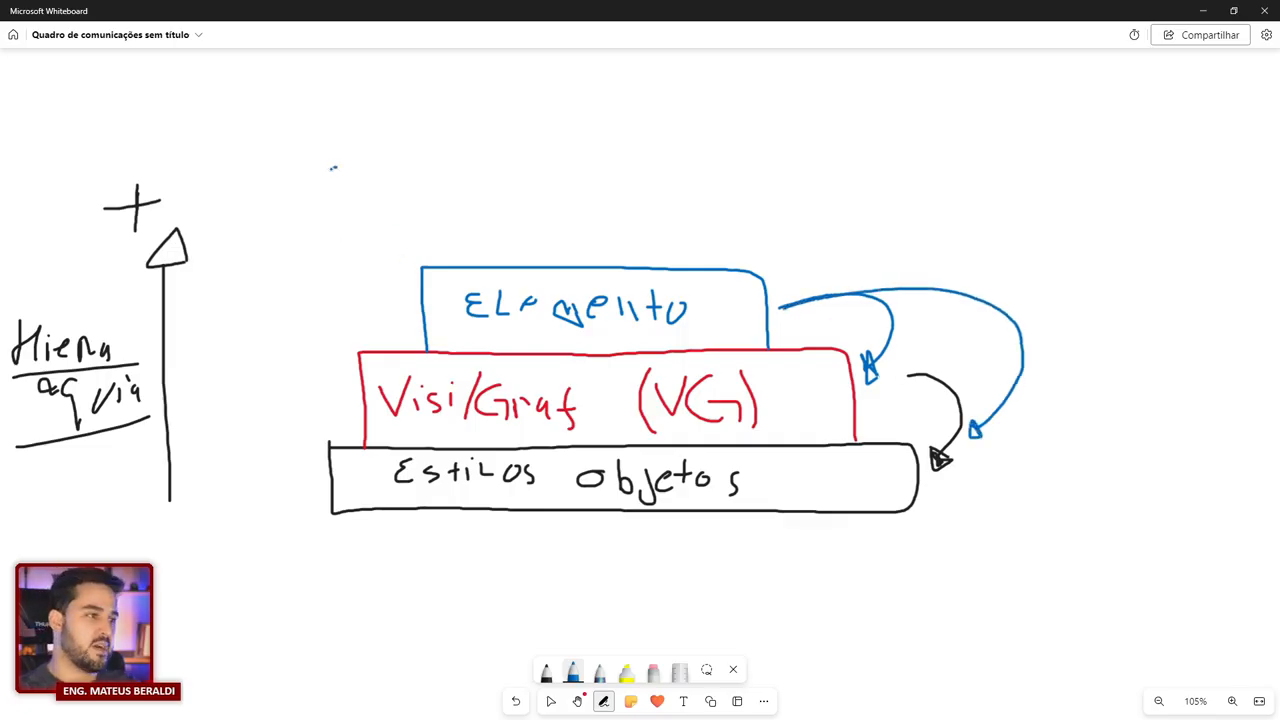
pyautogui.moveTo(335, 168)
pyautogui.mouseDown()
pyautogui.moveTo(272, 318)
pyautogui.moveTo(272, 444)
pyautogui.moveTo(374, 583)
pyautogui.moveTo(759, 592)
pyautogui.moveTo(1094, 324)
pyautogui.moveTo(551, 189)
pyautogui.moveTo(292, 191)
pyautogui.mouseUp()
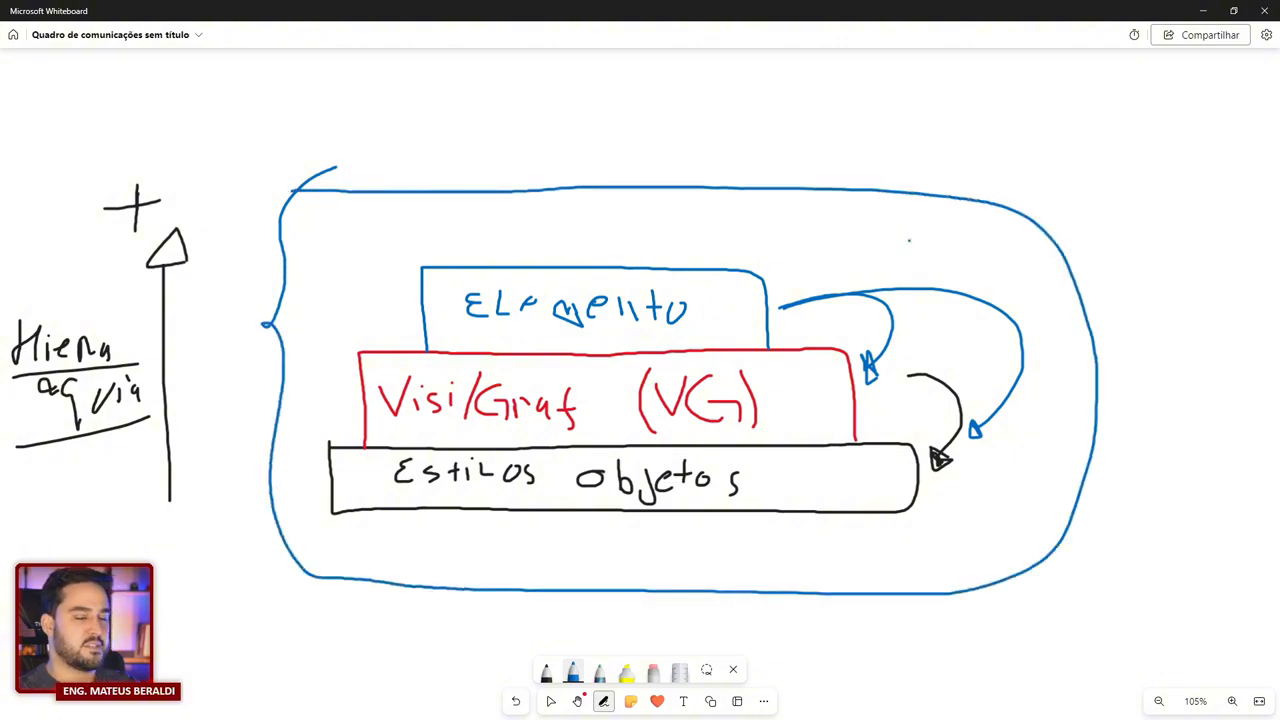